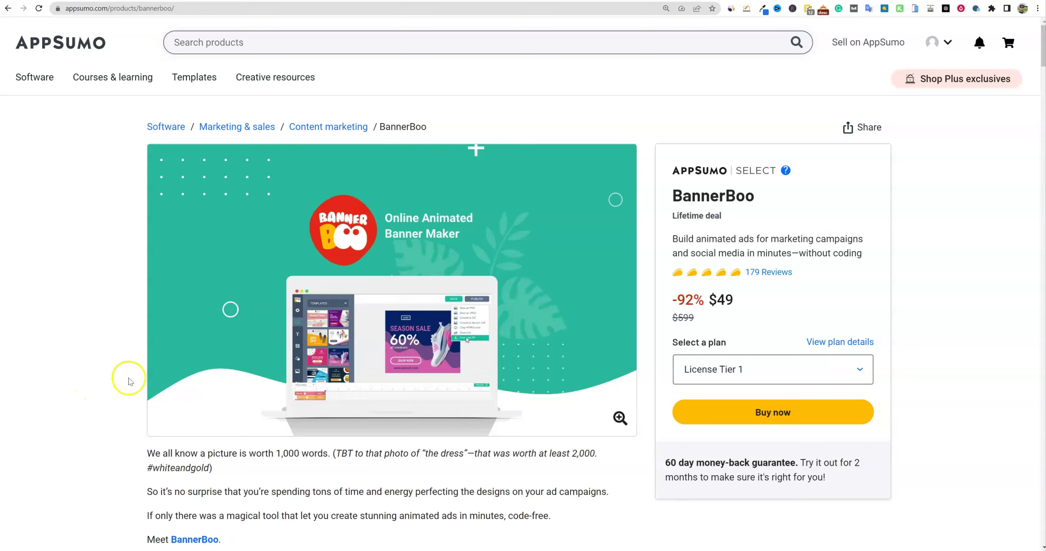
- Read the TL;DR points and the At-a-glance integrations on the BannerBoo deal page
scroll(129, 381, down, 3)
scroll(196, 372, down, 5)
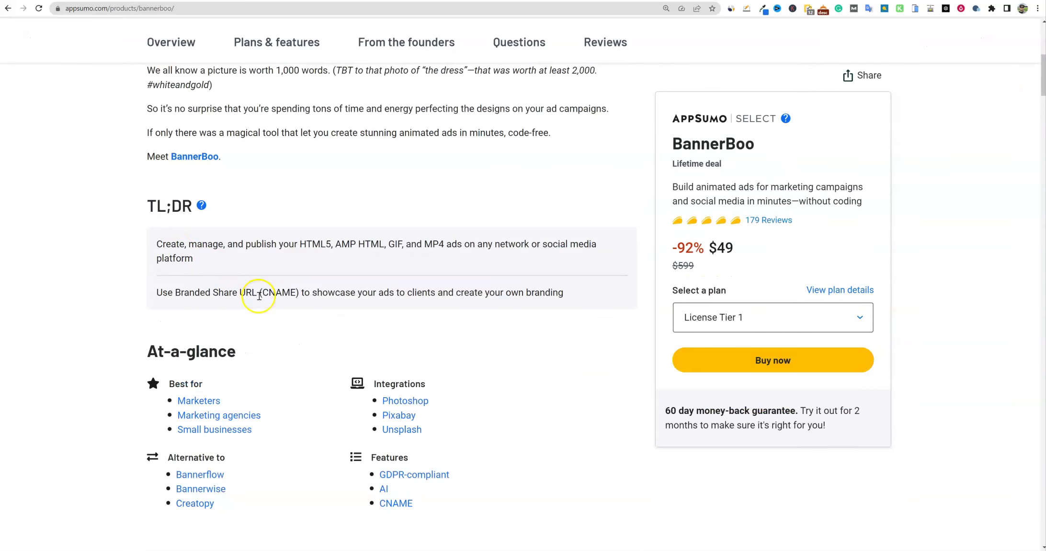
drag(162, 243, 325, 239)
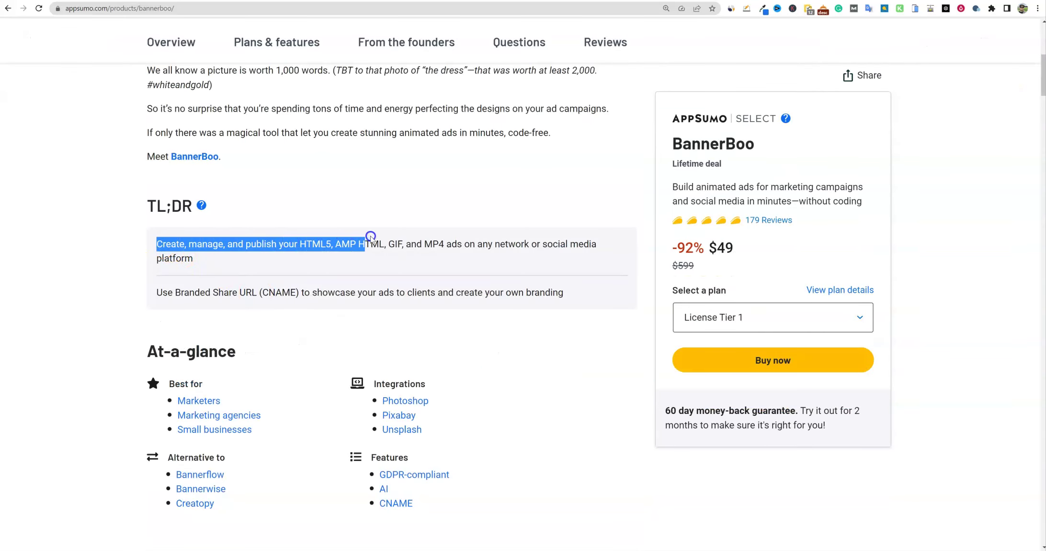
drag(393, 238, 605, 260)
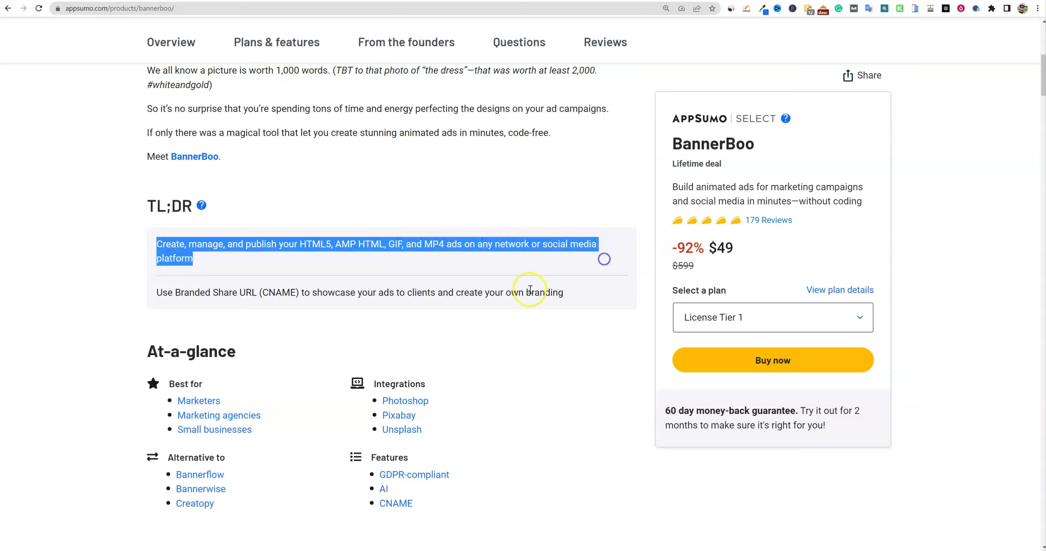
drag(162, 292, 566, 292)
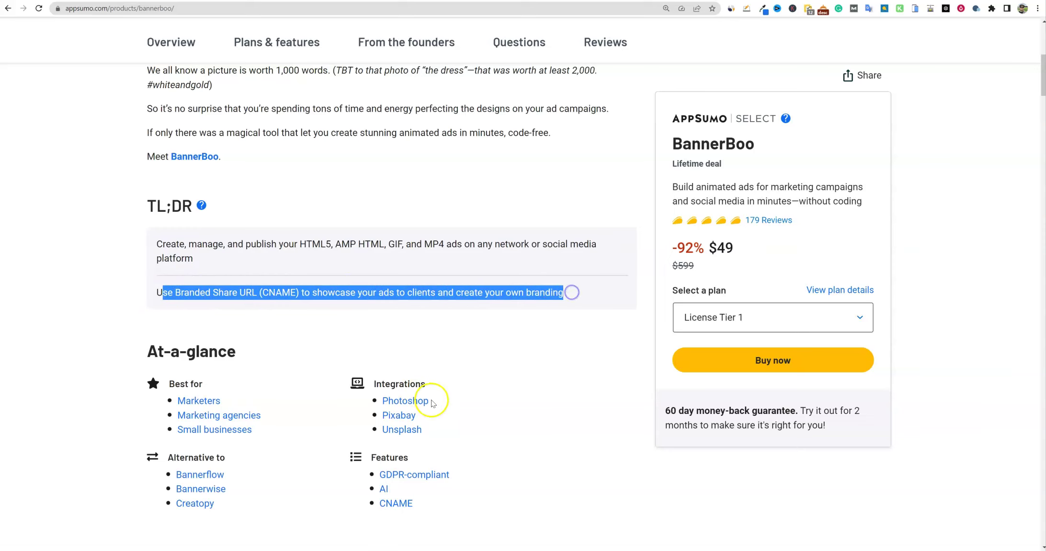
scroll(427, 397, down, 1)
drag(375, 336, 433, 386)
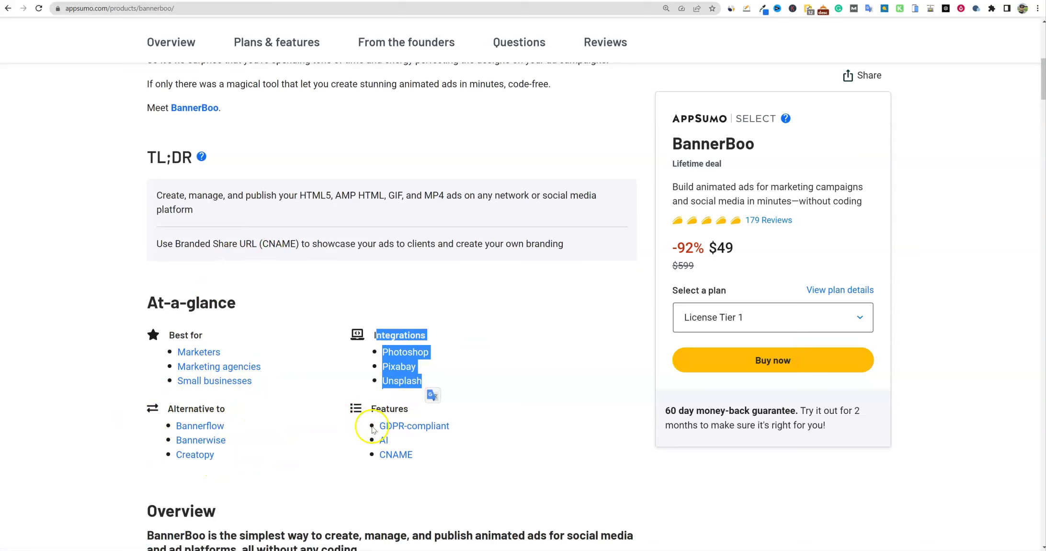
- Look through the Overview section's video, Smart Animation and timeline description, and branded ad preview
scroll(374, 429, down, 3)
scroll(375, 427, down, 5)
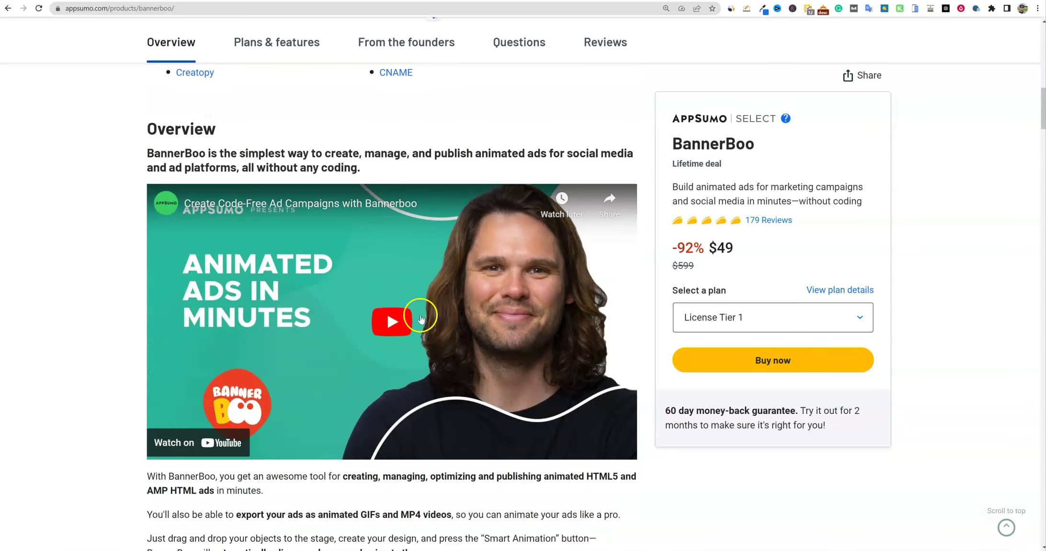
scroll(460, 345, down, 7)
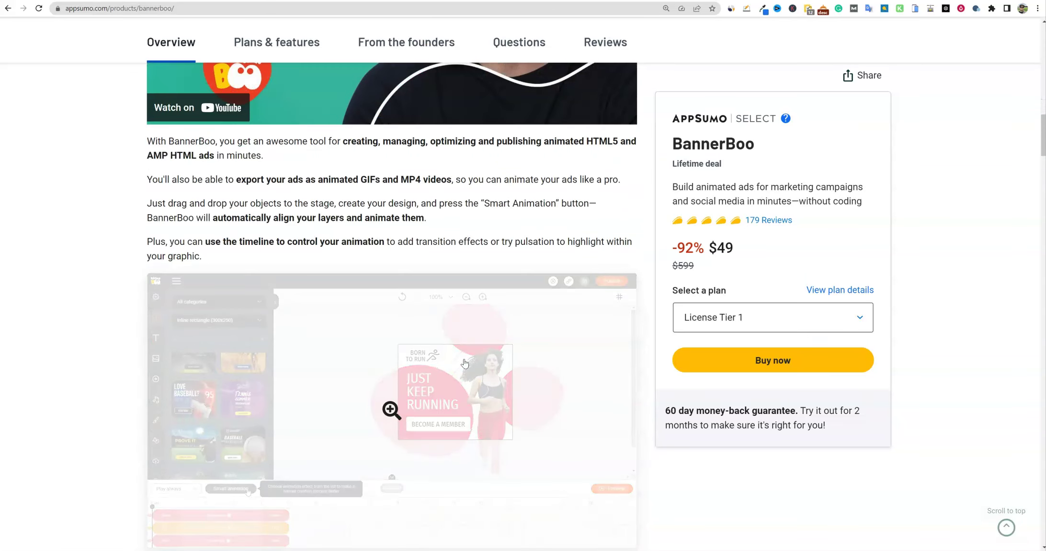
scroll(421, 370, up, 7)
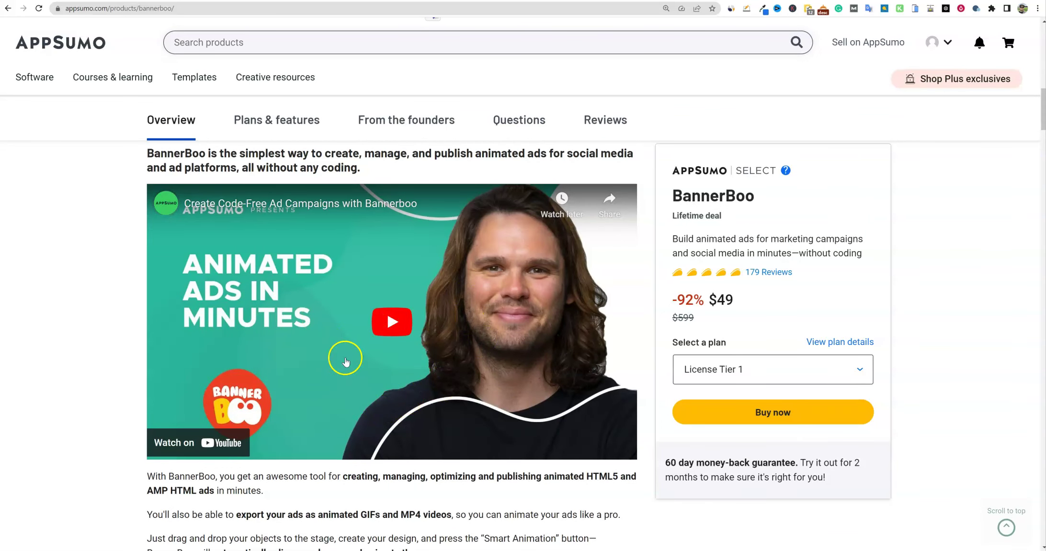
scroll(424, 428, down, 6)
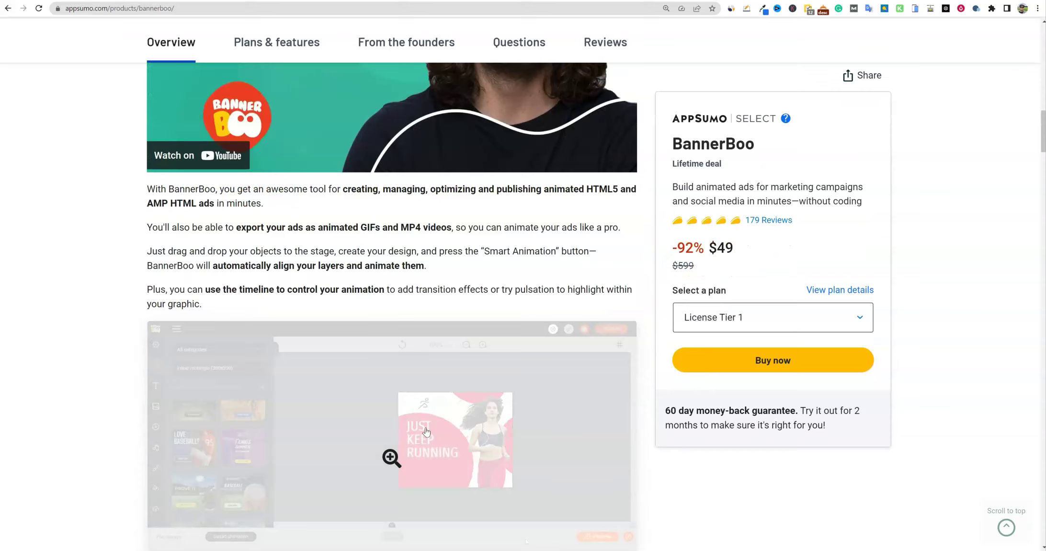
scroll(426, 431, down, 9)
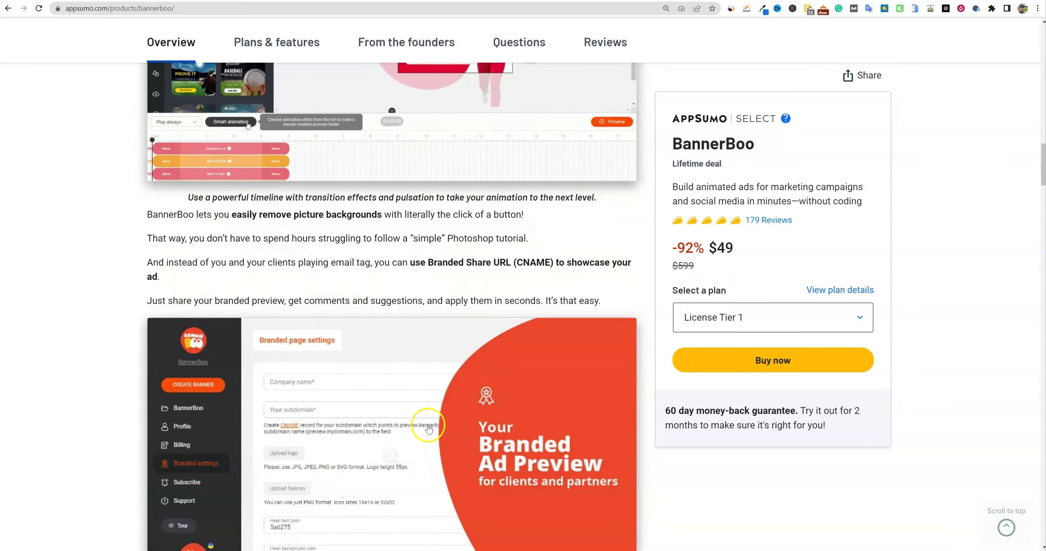
scroll(429, 427, down, 15)
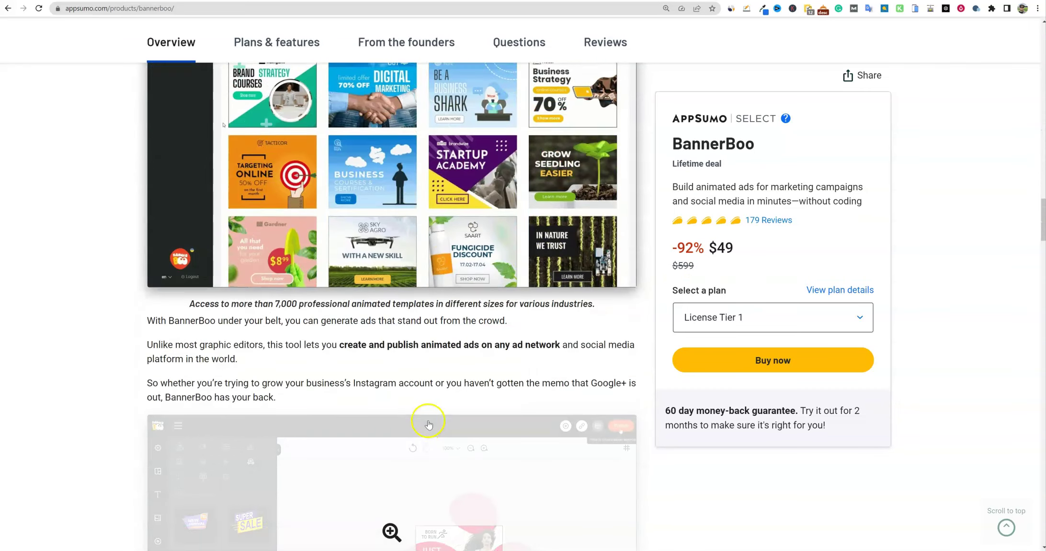
- Read the Overview passages about the animated templates and about creating and publishing ads on any ad network
scroll(429, 425, up, 2)
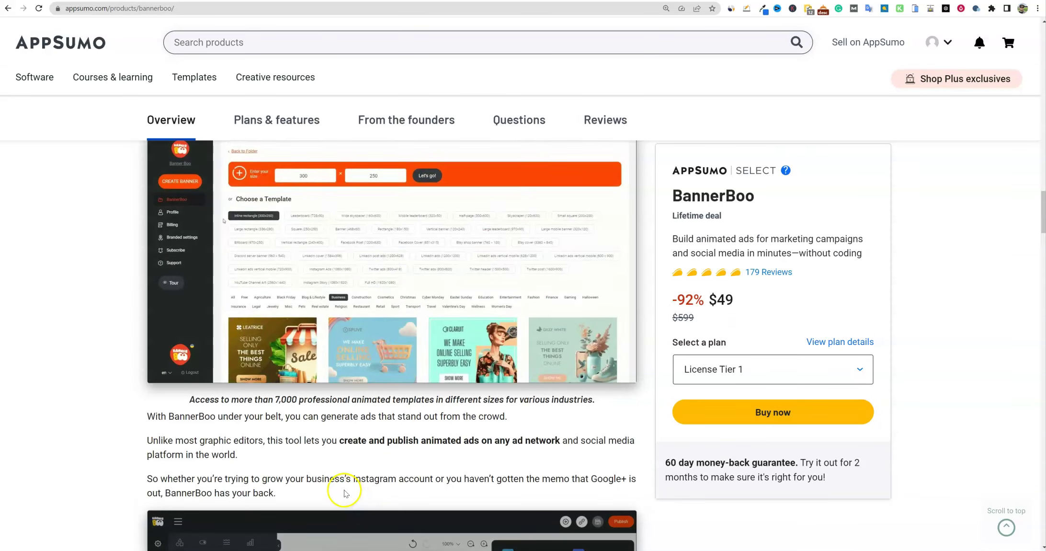
scroll(344, 493, up, 2)
scroll(341, 495, down, 2)
drag(187, 406, 516, 418)
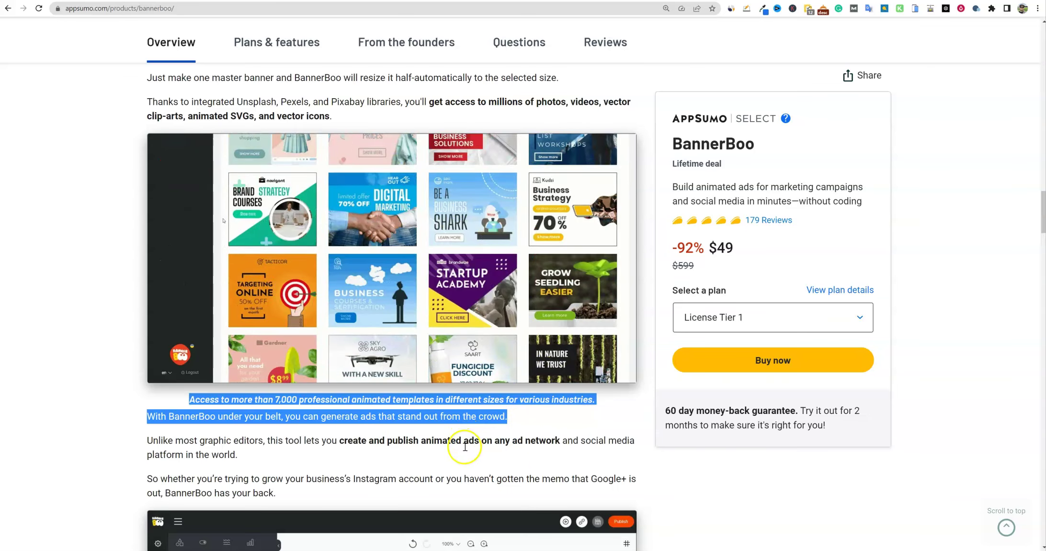
scroll(464, 446, down, 1)
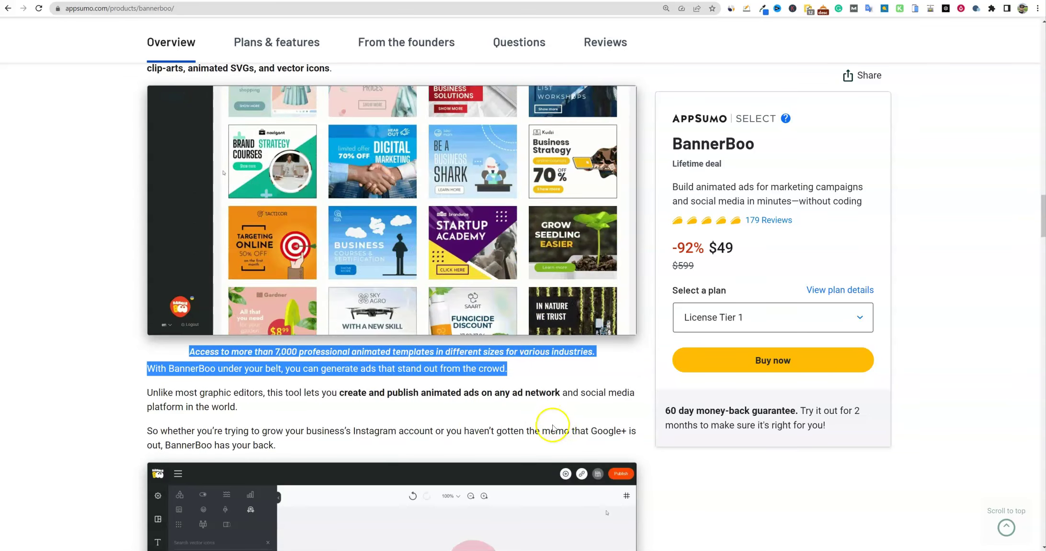
drag(249, 392, 524, 430)
click(521, 434)
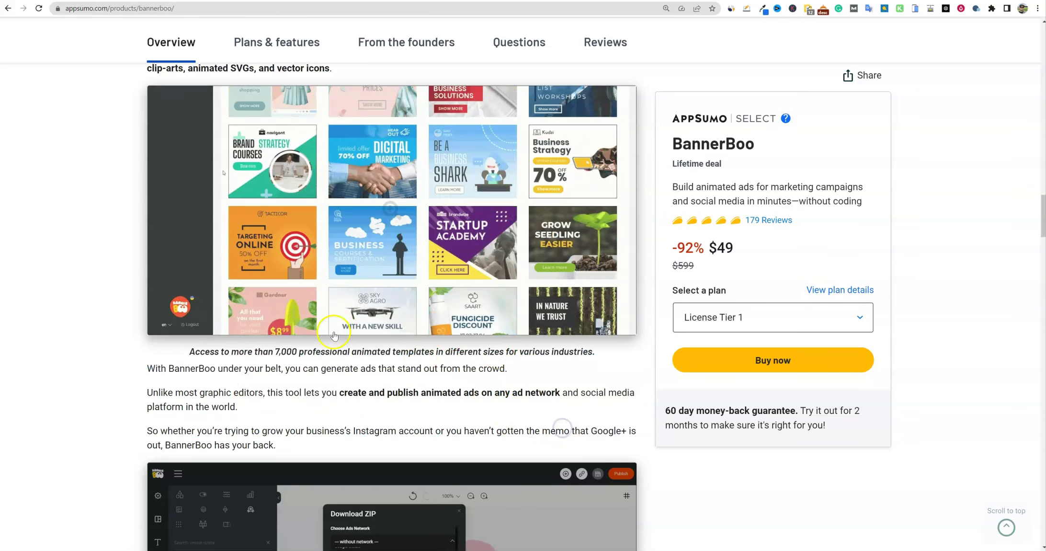
scroll(384, 433, down, 4)
scroll(384, 432, down, 3)
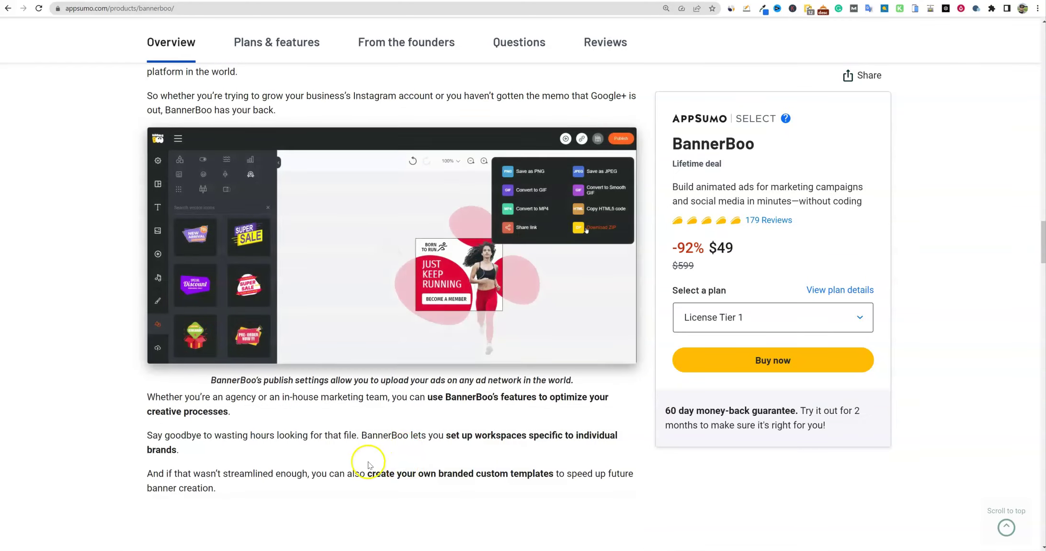
- Review the features included in all plans, especially the magic animator and resizer, animated templates and PSD files import
scroll(383, 459, down, 9)
scroll(446, 442, down, 10)
scroll(446, 443, up, 1)
scroll(447, 443, down, 2)
scroll(448, 443, down, 3)
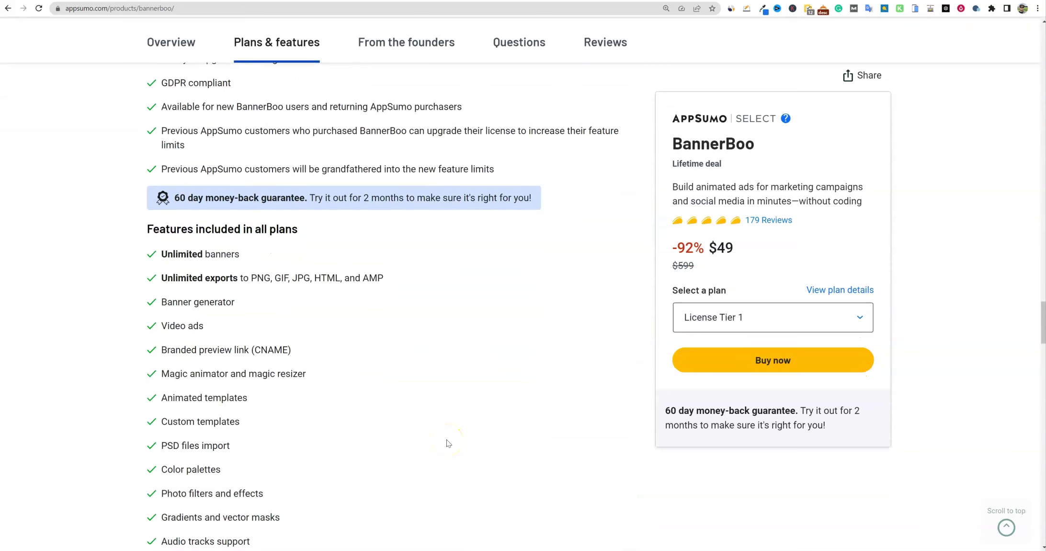
scroll(414, 406, up, 1)
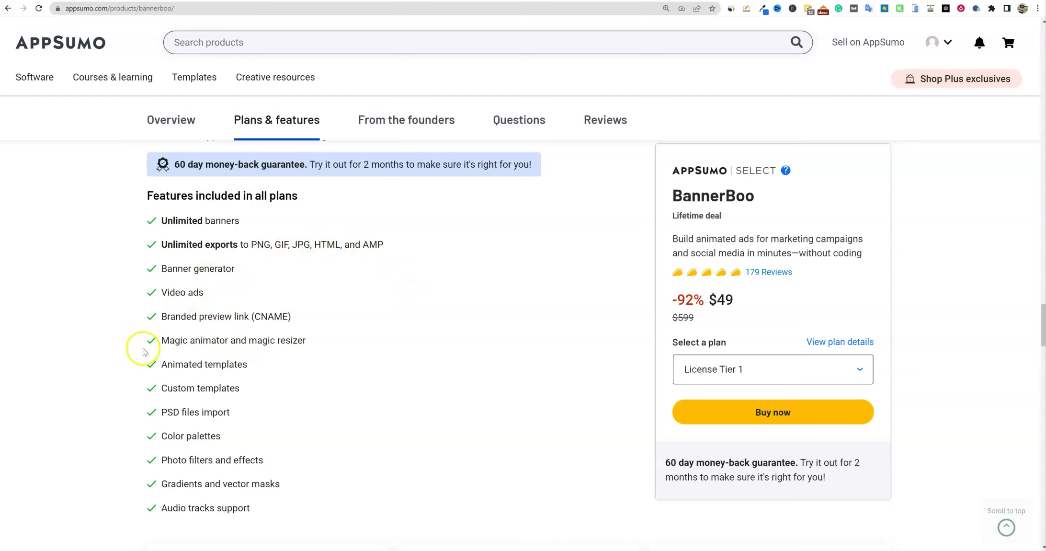
double_click(302, 341)
drag(197, 341, 155, 343)
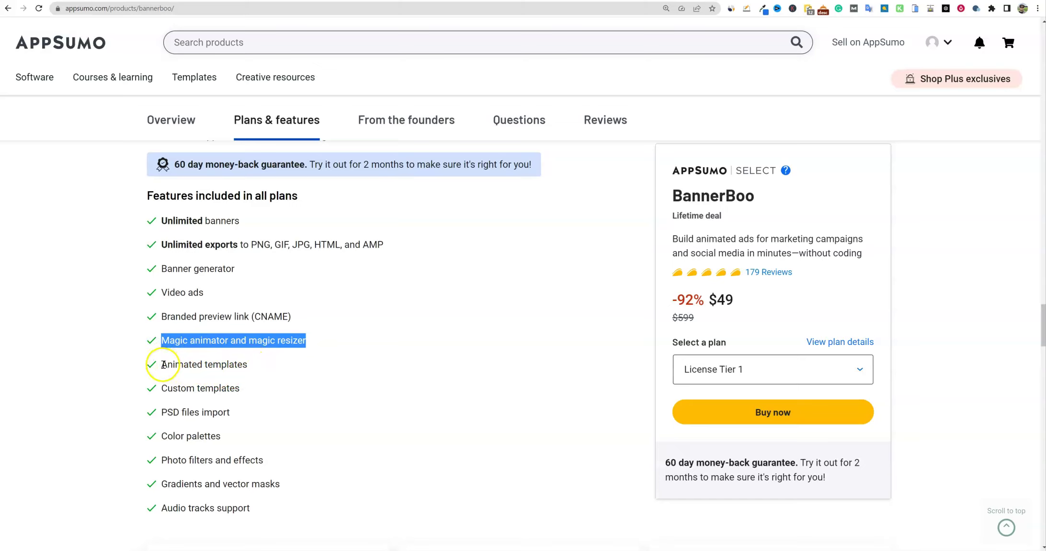
drag(163, 365, 252, 365)
drag(165, 412, 249, 413)
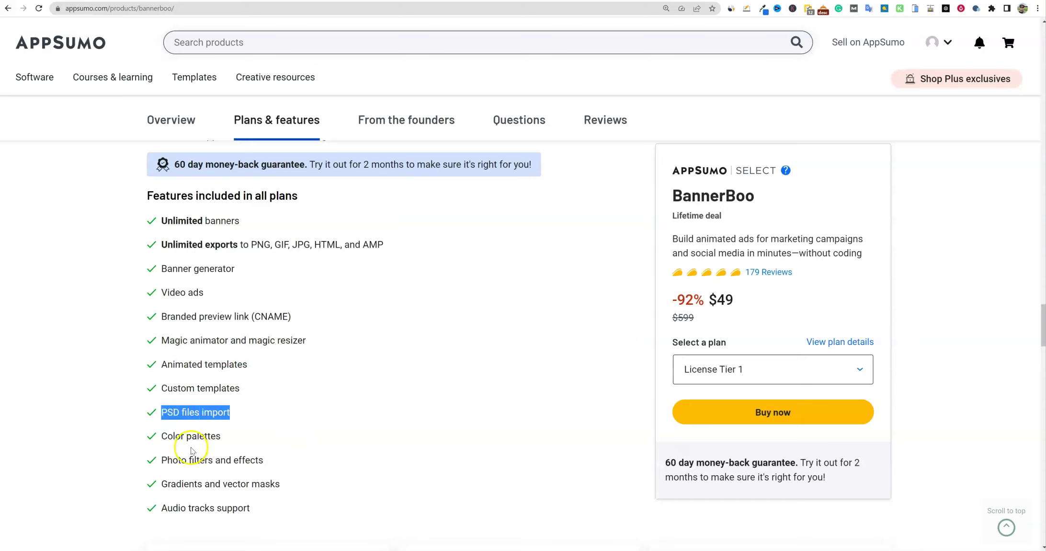
click(168, 408)
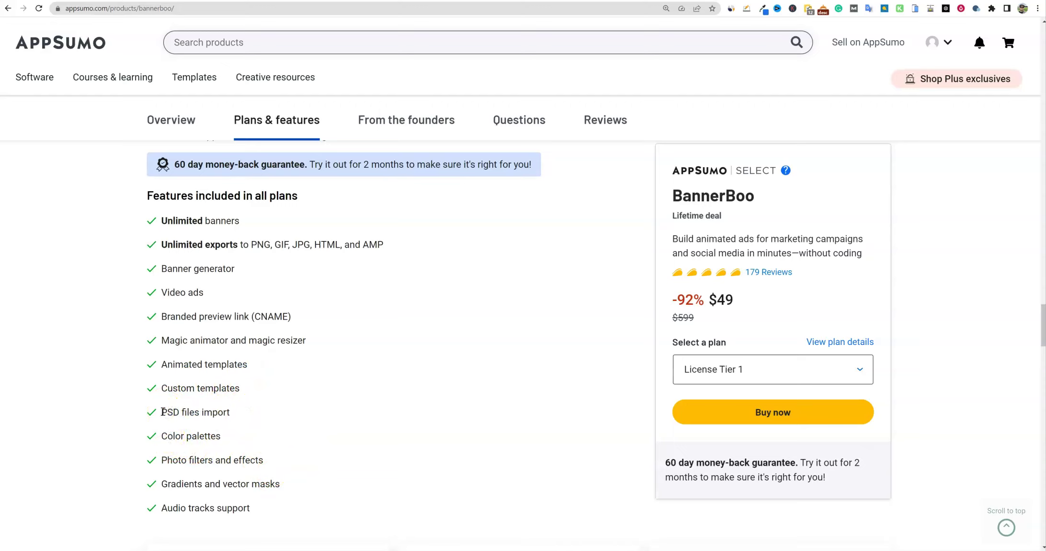
drag(179, 414, 236, 411)
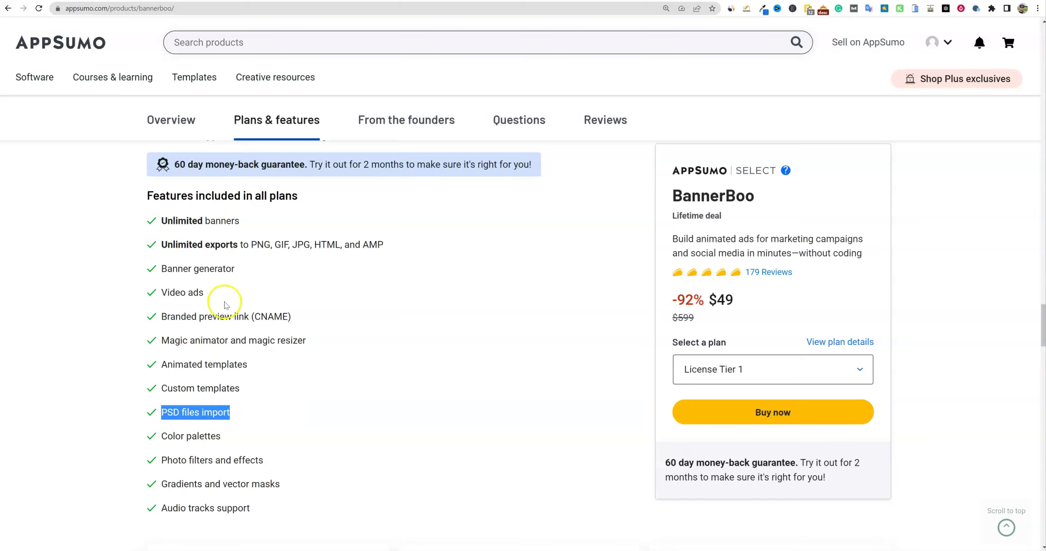
click(233, 415)
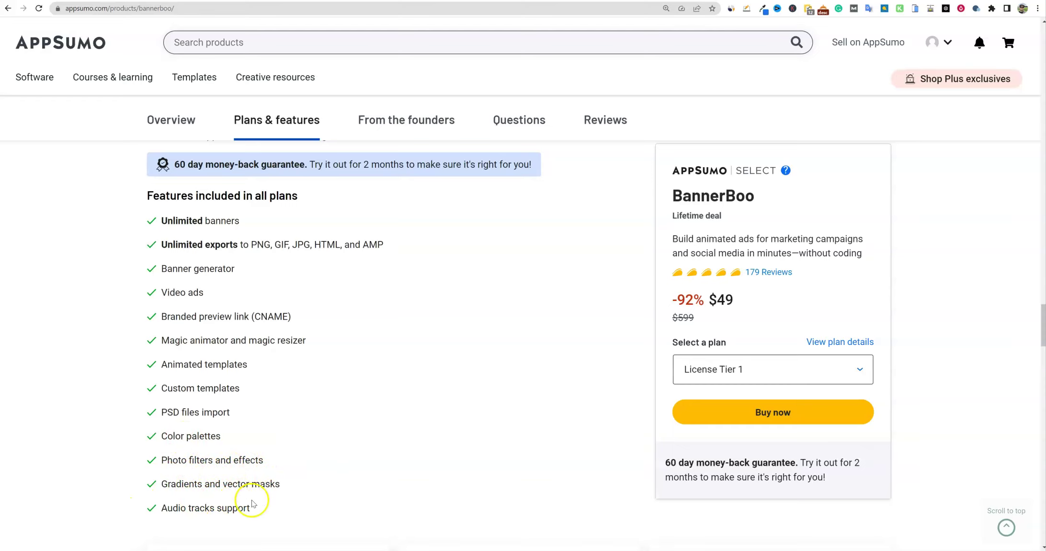
- Examine the License Tier 1 limits for video exports, storage and background removals per month
scroll(268, 498, down, 3)
scroll(301, 343, down, 3)
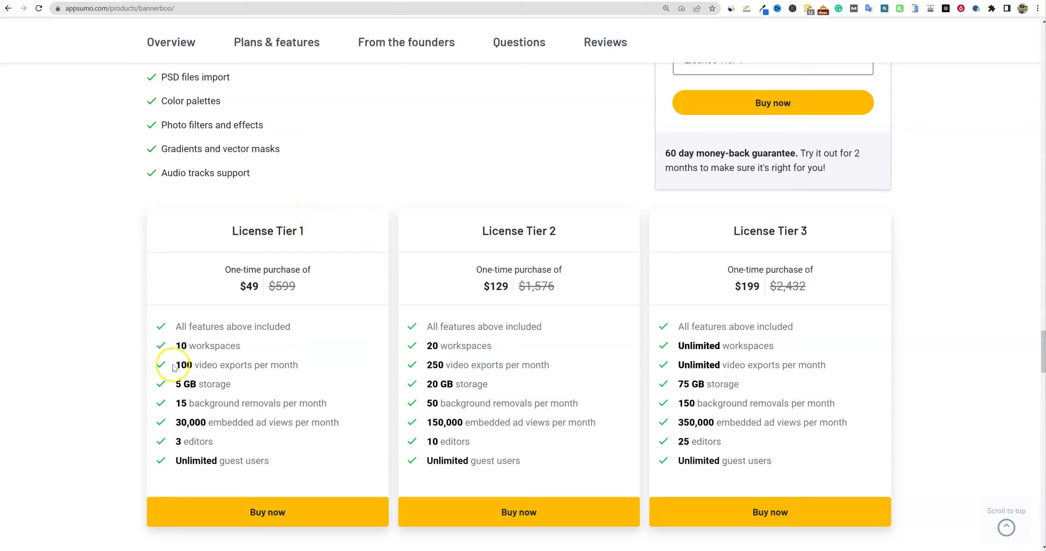
drag(205, 366, 329, 381)
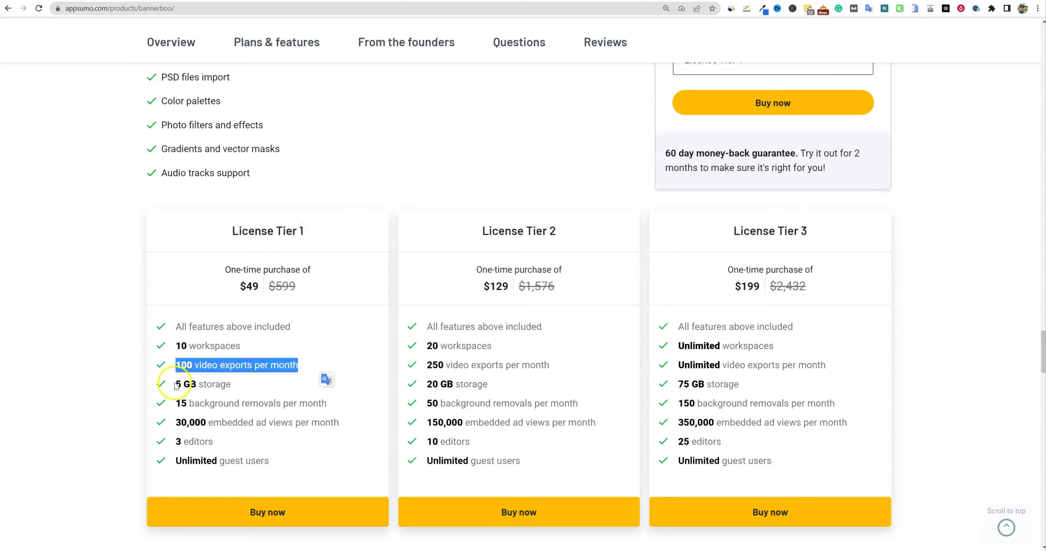
triple_click(262, 388)
drag(176, 403, 322, 409)
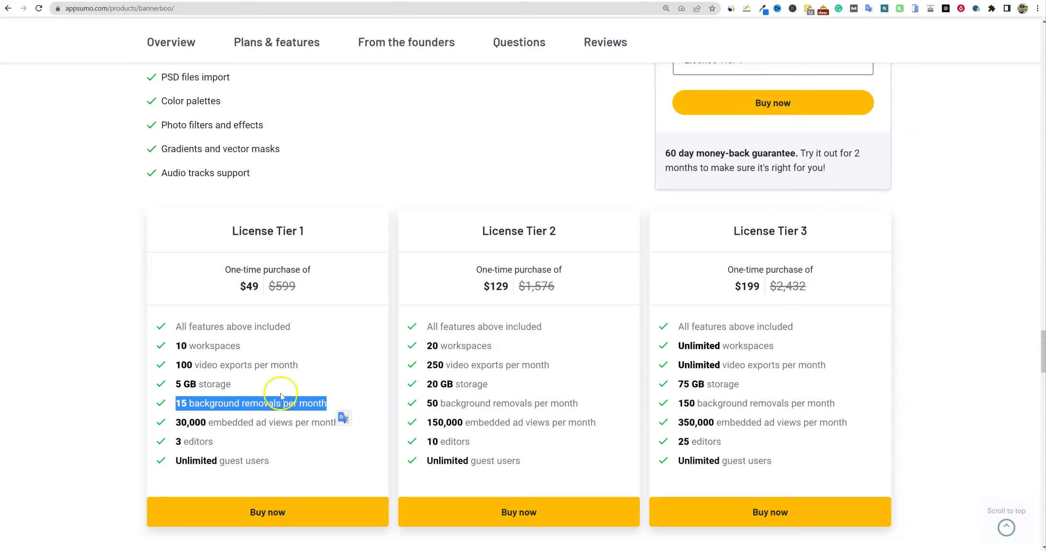
click(342, 404)
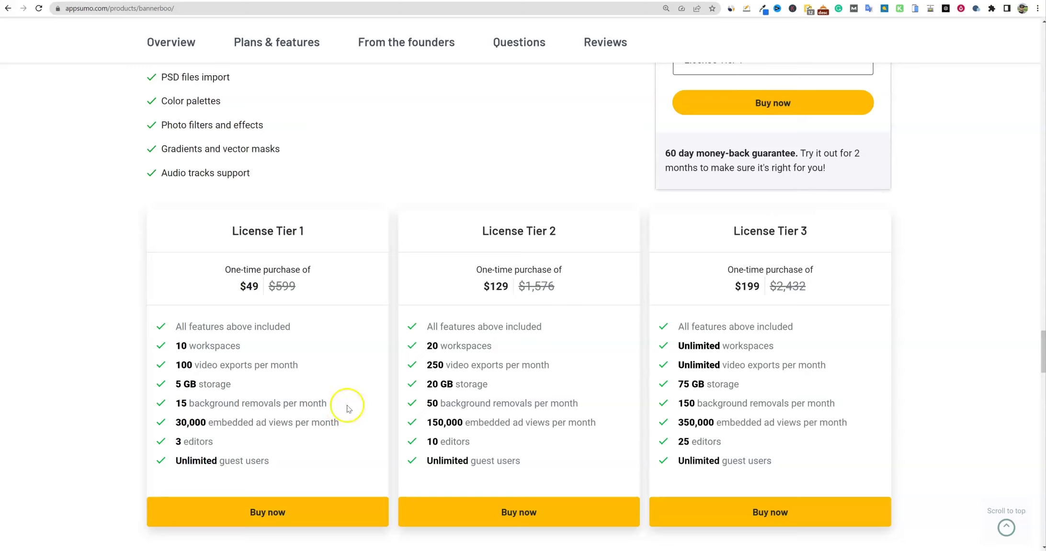
drag(330, 405, 191, 405)
click(331, 354)
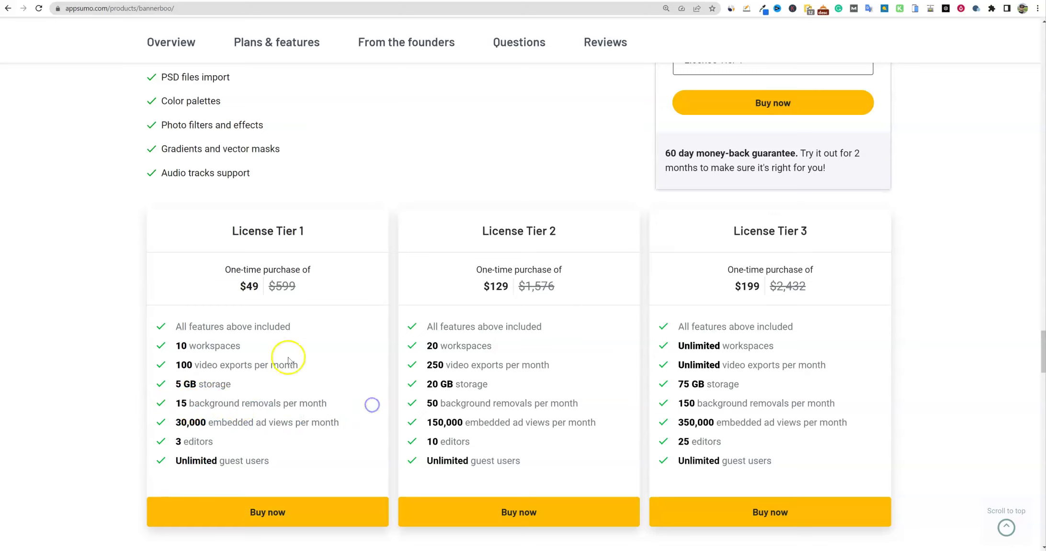
drag(312, 367, 134, 362)
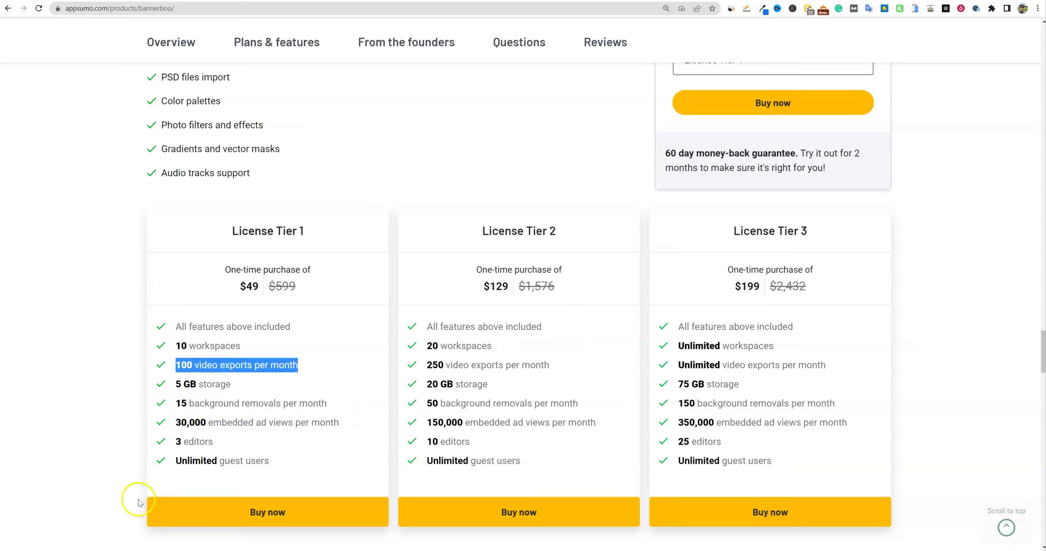
drag(341, 403, 176, 406)
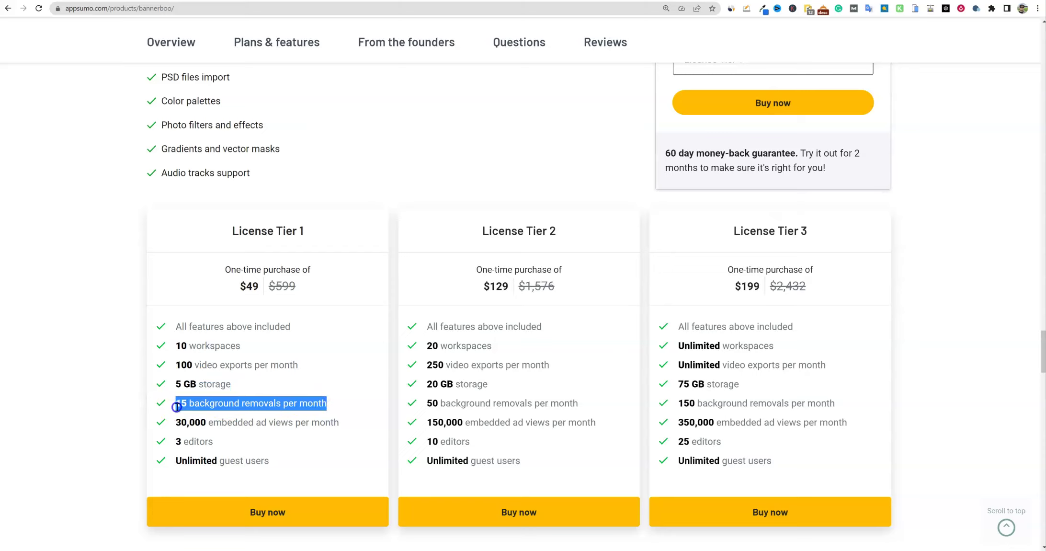
click(341, 405)
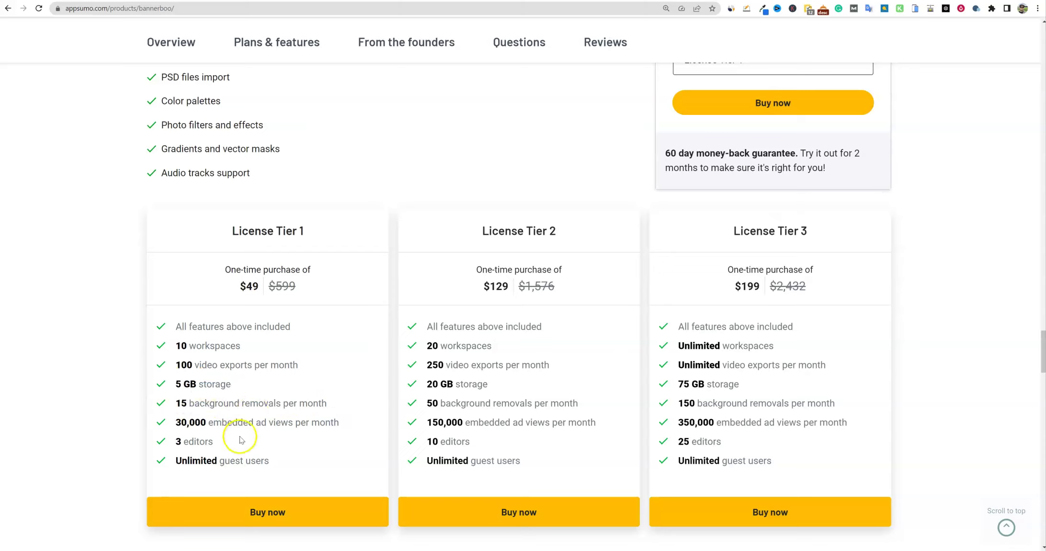
- Compare the License Tier 2 price and monthly video exports with the other license tiers
drag(330, 295, 474, 285)
click(377, 234)
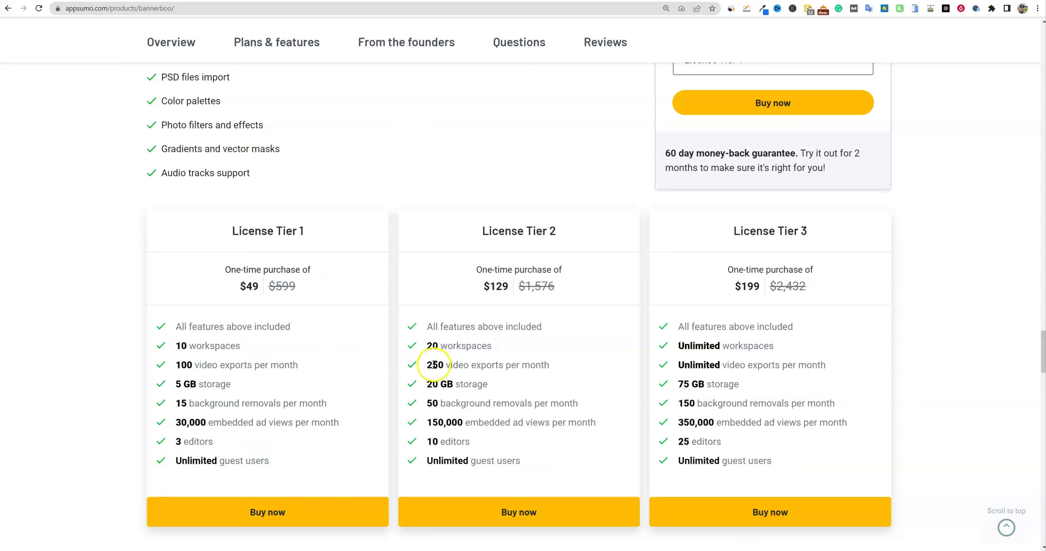
drag(425, 365, 583, 369)
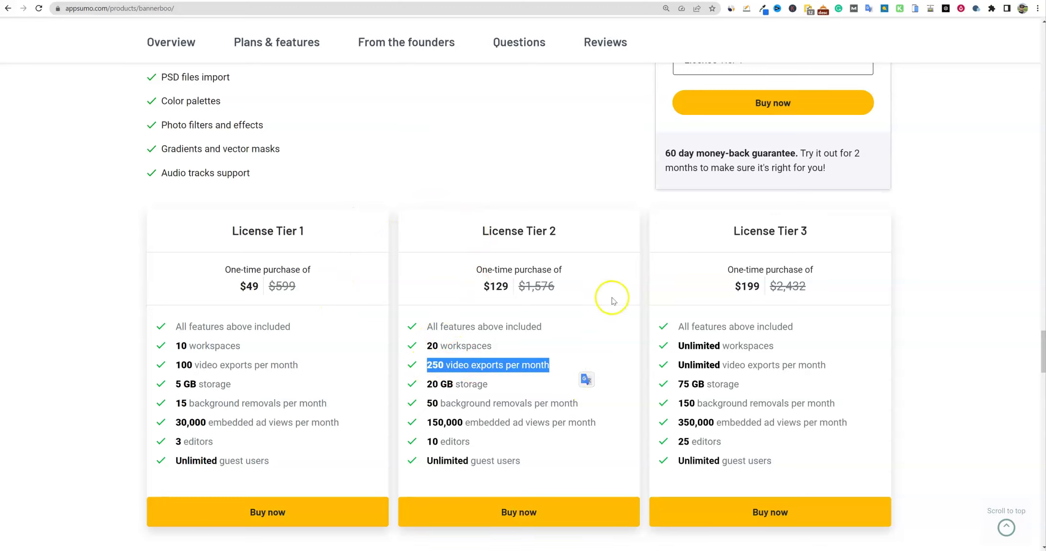
click(611, 297)
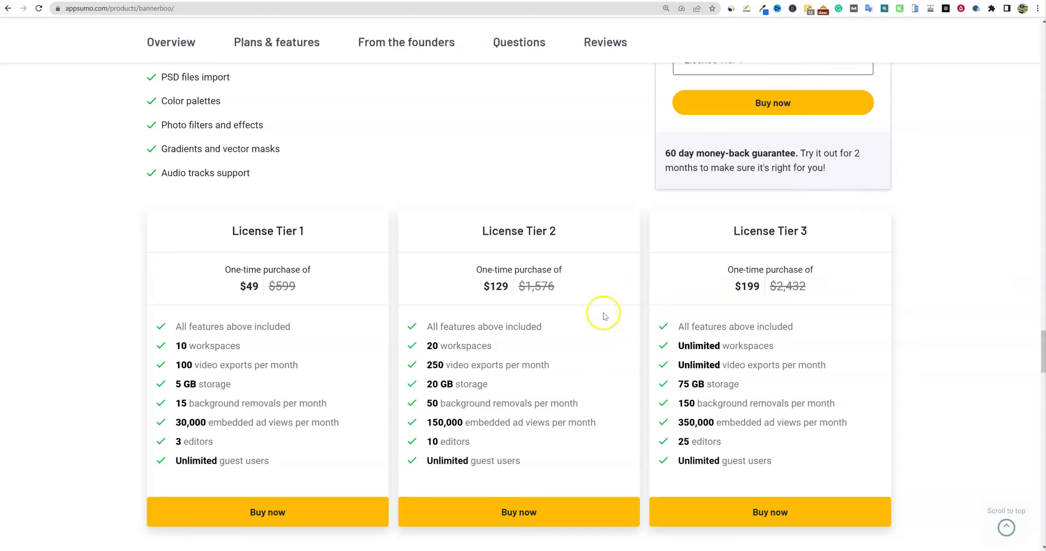
scroll(691, 333, down, 2)
scroll(700, 390, up, 1)
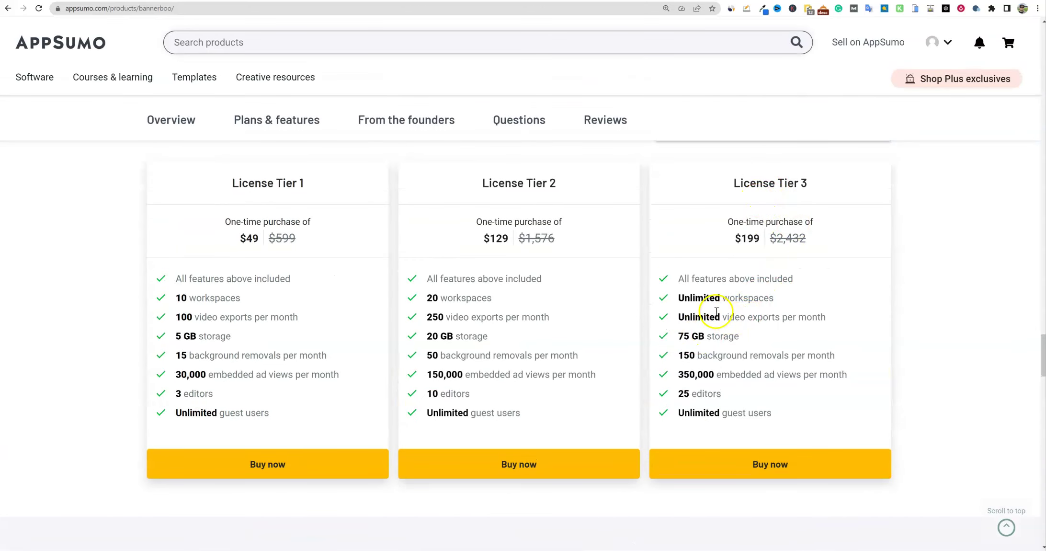
- Examine the License Tier 3 limits for video exports, background removals and especially embedded ad views per month
drag(676, 317, 834, 317)
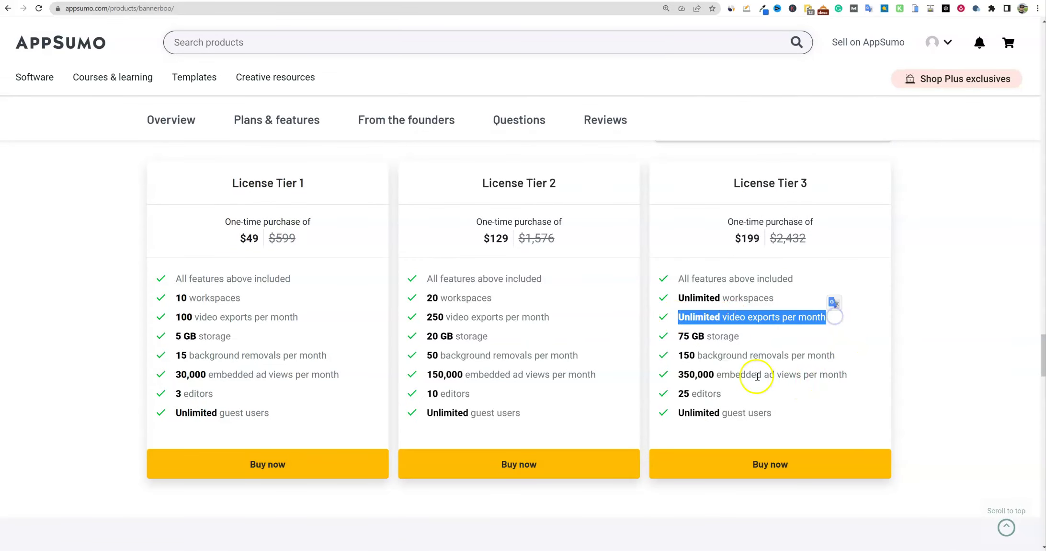
drag(676, 354, 847, 357)
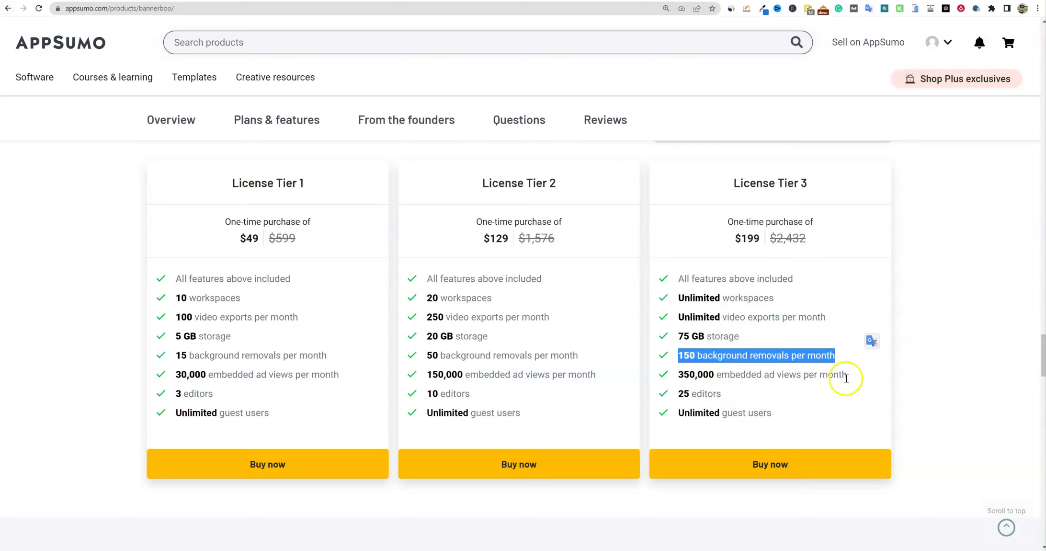
drag(850, 375, 656, 372)
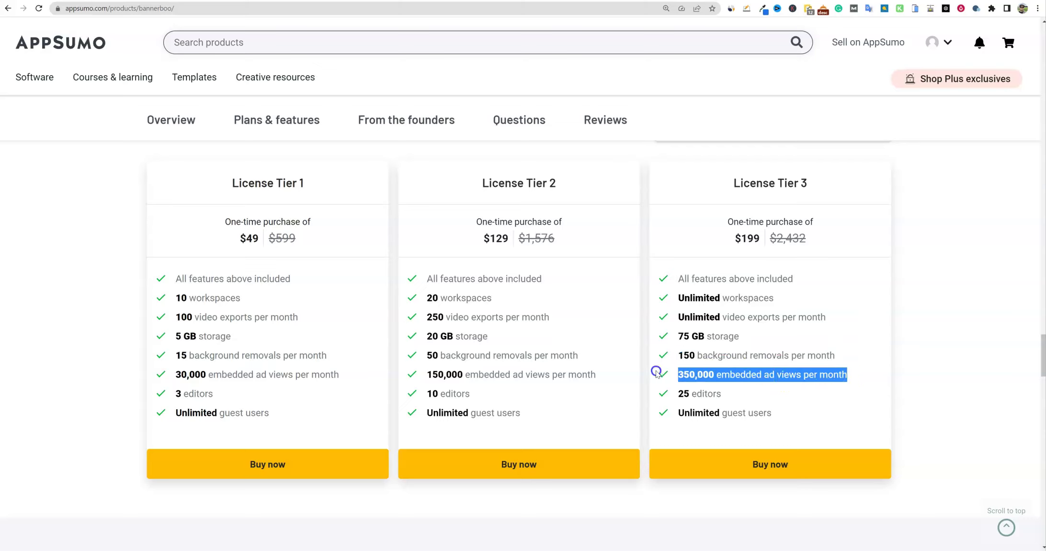
drag(856, 375, 673, 375)
click(854, 370)
drag(854, 369, 635, 376)
click(768, 373)
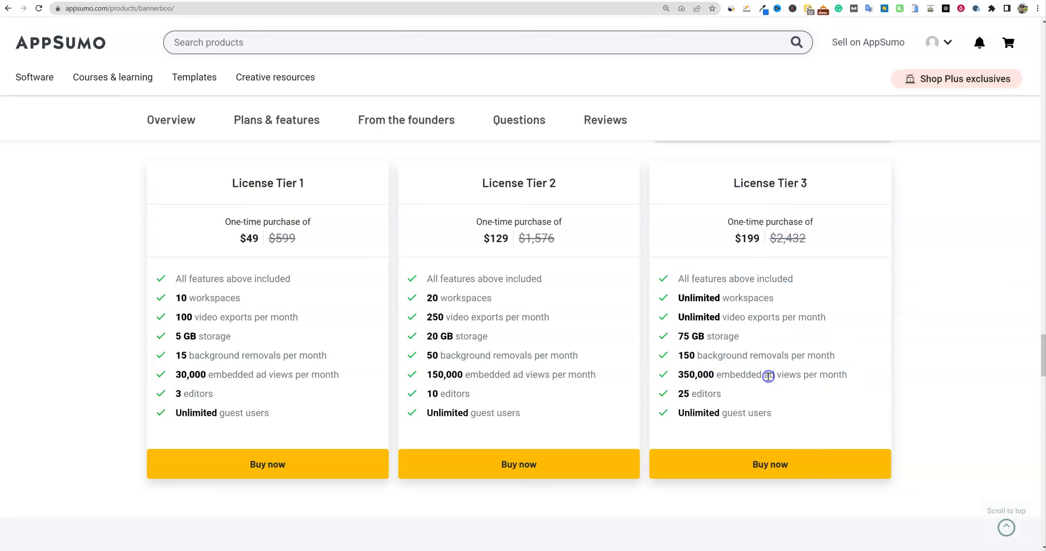
drag(852, 374, 662, 375)
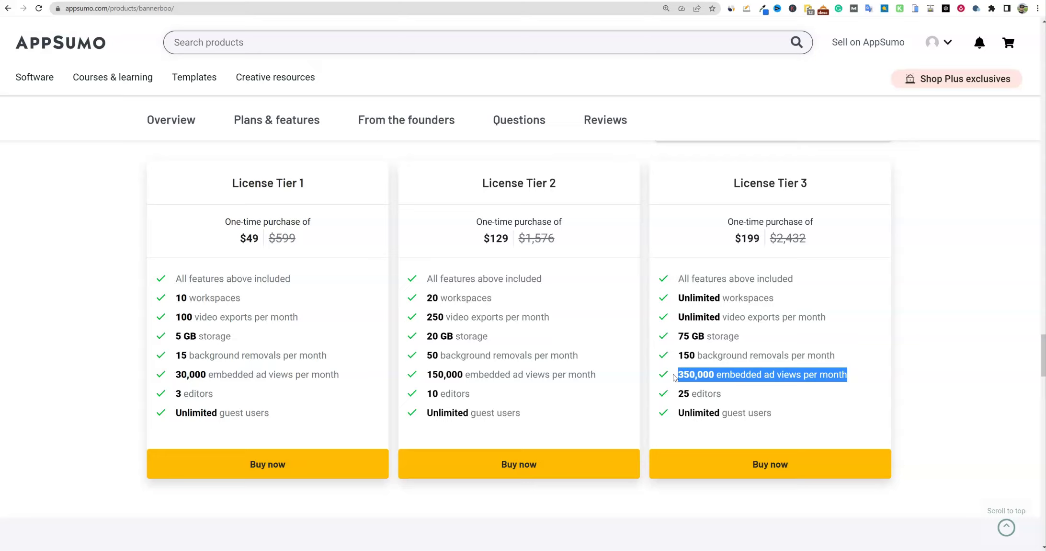
click(698, 374)
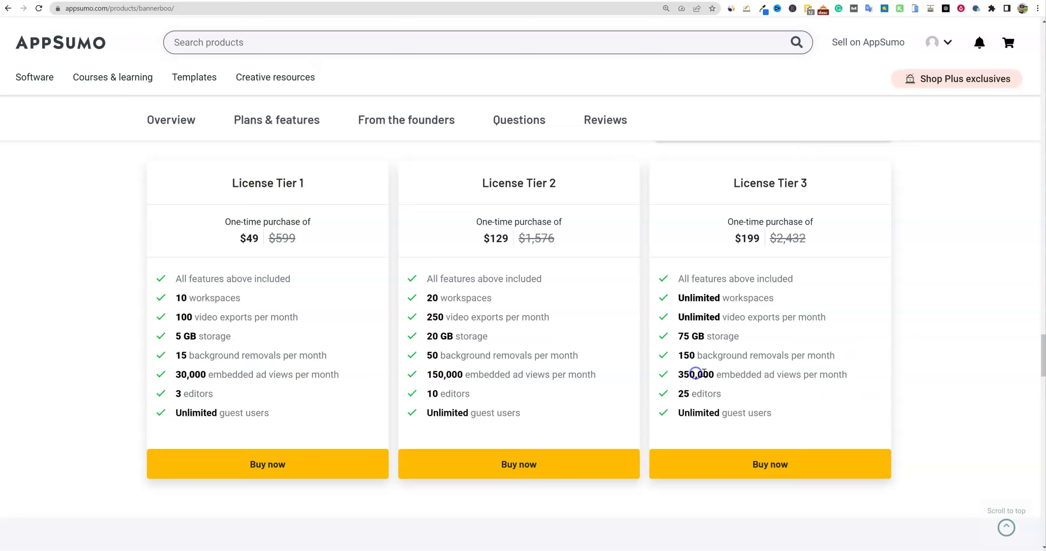
drag(842, 373, 651, 377)
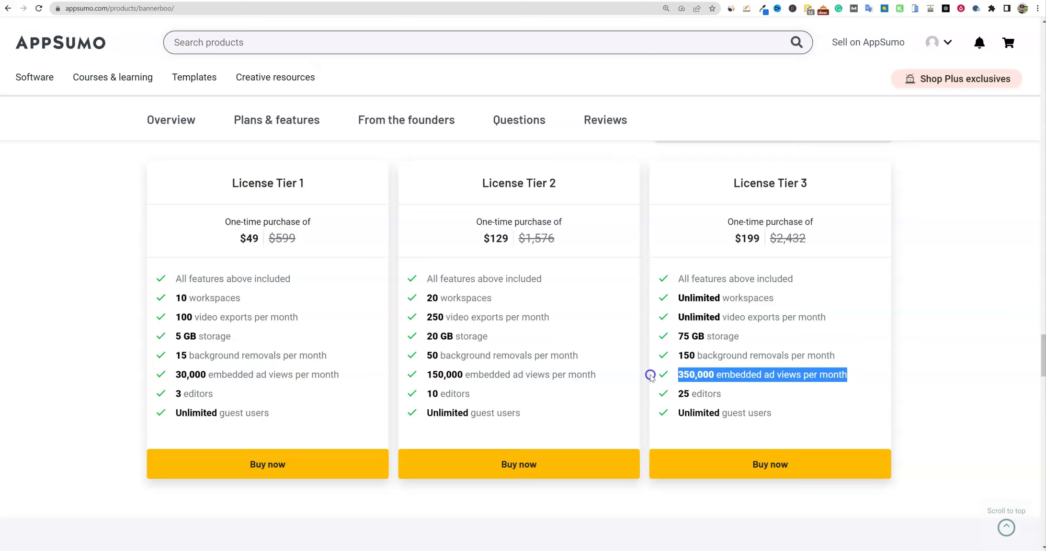
click(778, 382)
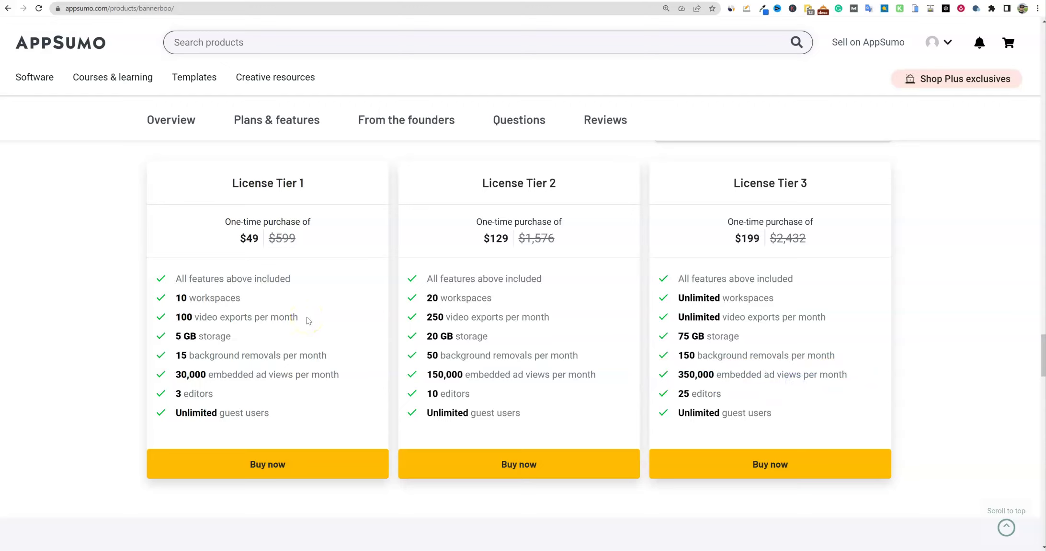
- Recheck the License Tier 1 column, focusing on its monthly background removals
drag(334, 364, 151, 357)
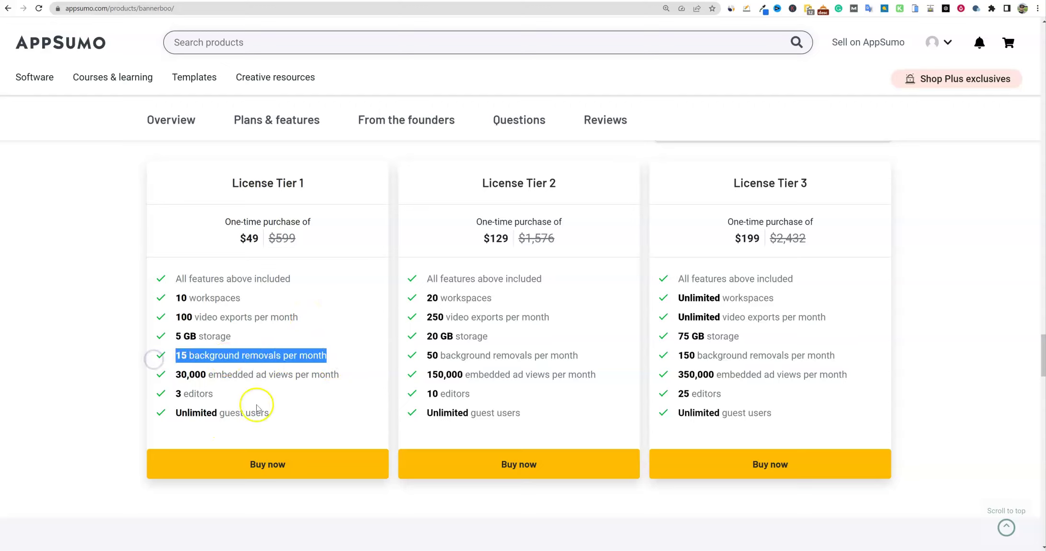
drag(326, 362, 167, 357)
drag(222, 178, 326, 415)
- Look over the founders' introduction with its helpful links and the first customer question about guest users
scroll(326, 416, down, 7)
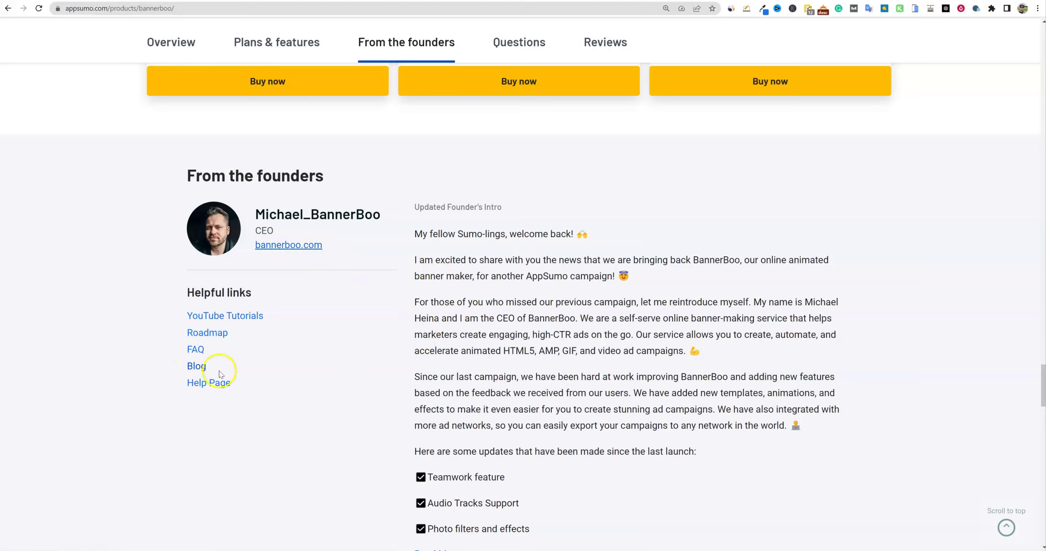
scroll(400, 397, down, 5)
scroll(518, 369, down, 6)
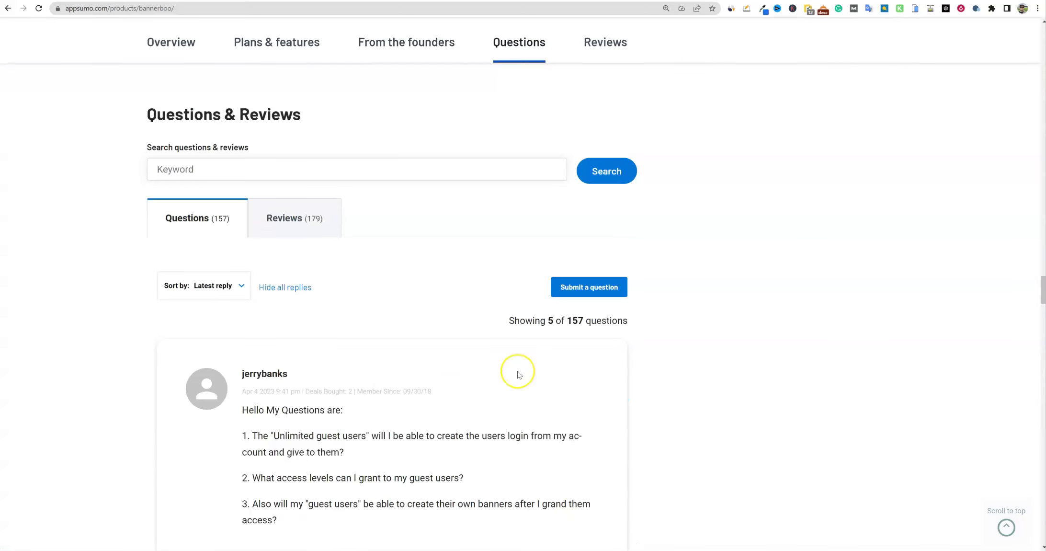
scroll(518, 374, down, 2)
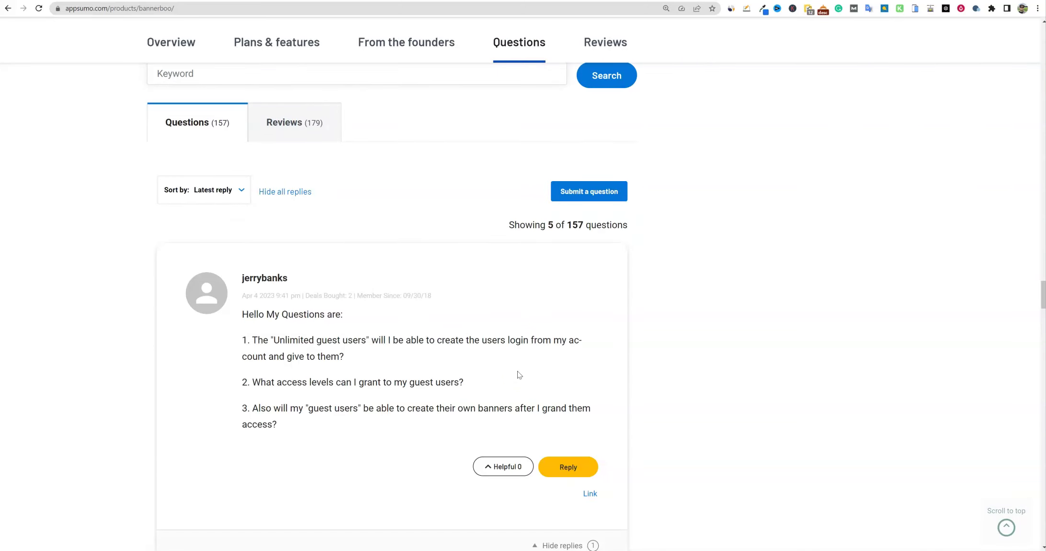
- Switch from the customer questions to the BannerBoo reviews and skim their ratings, pros and cons
scroll(518, 374, up, 3)
click(284, 268)
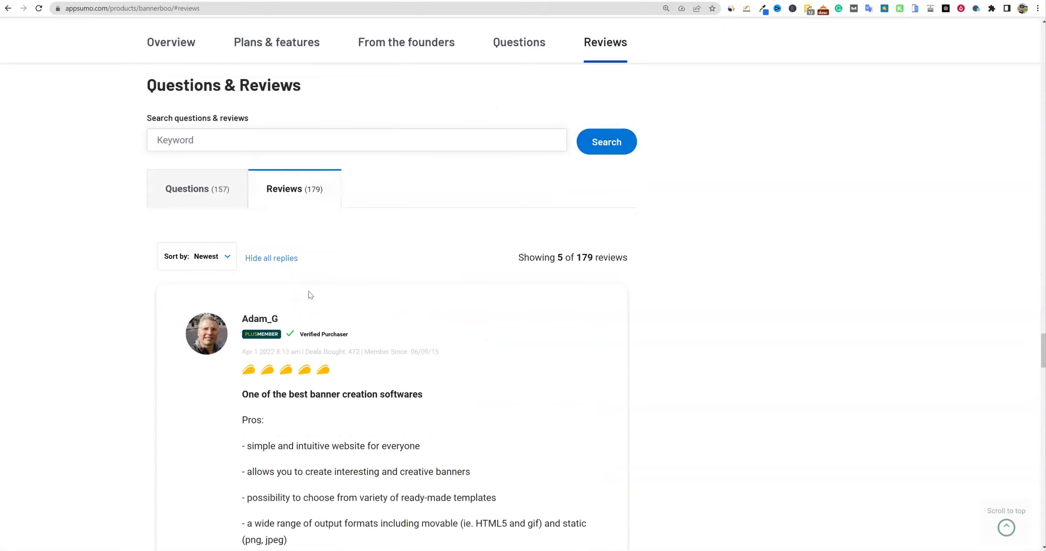
scroll(307, 323, down, 1)
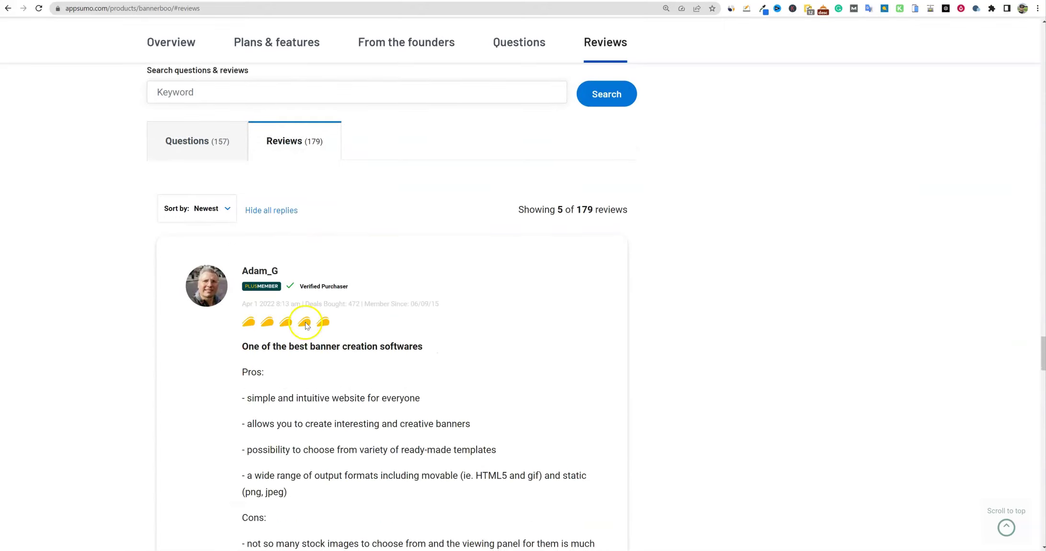
scroll(312, 327, down, 1)
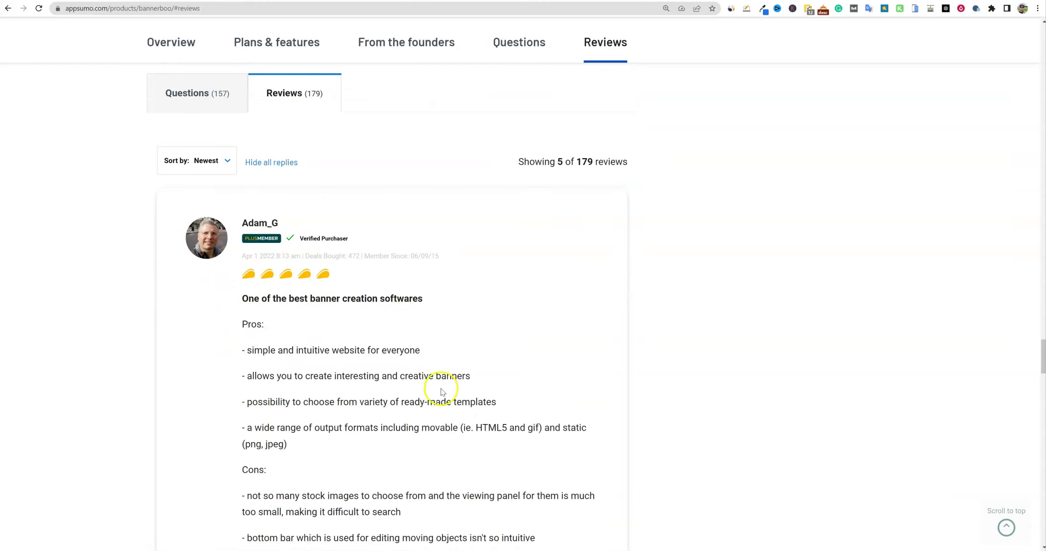
scroll(463, 413, down, 20)
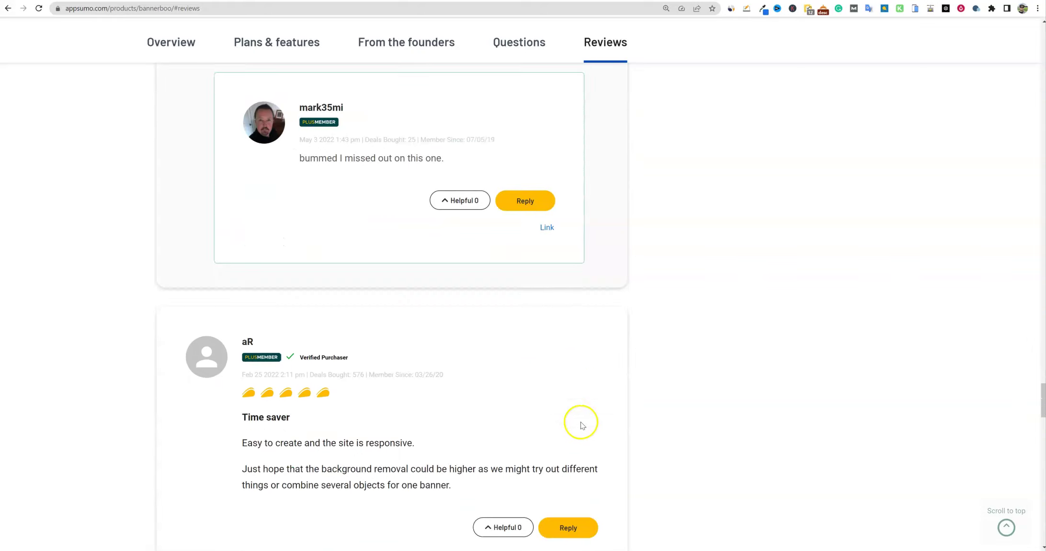
scroll(646, 426, down, 20)
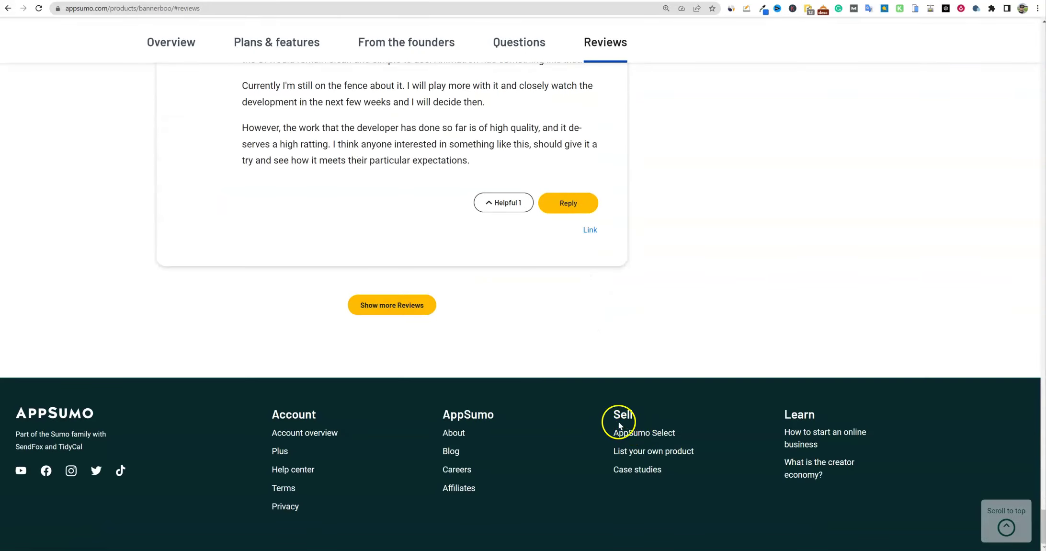
scroll(613, 416, up, 15)
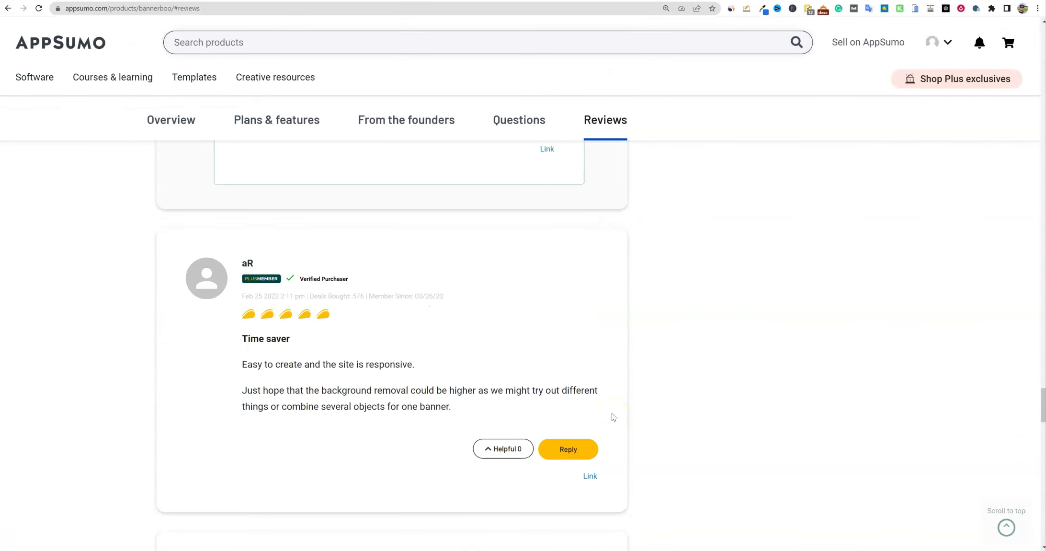
scroll(613, 417, up, 10)
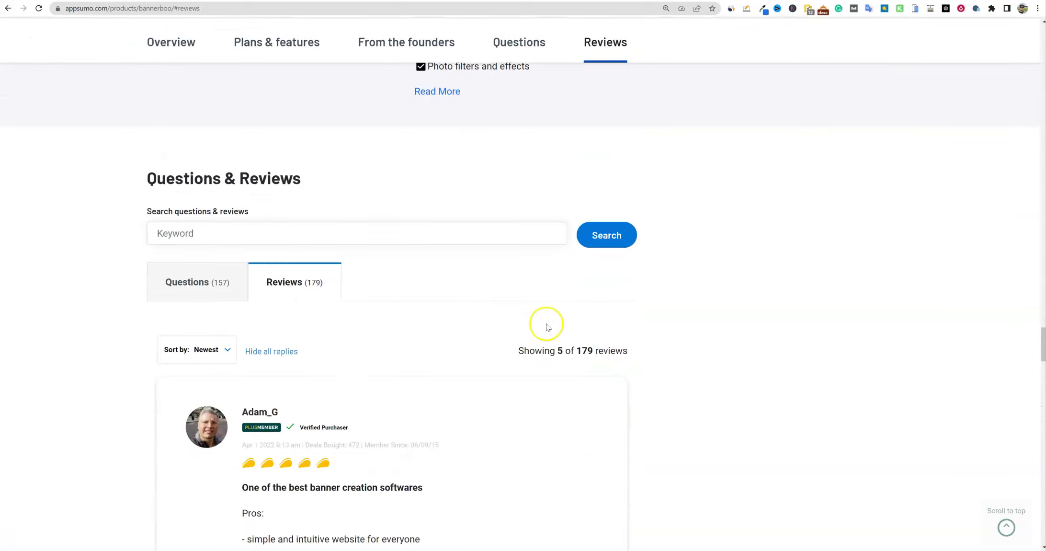
- Sort the BannerBoo reviews by Oldest and skim the earliest ones
click(228, 350)
click(174, 396)
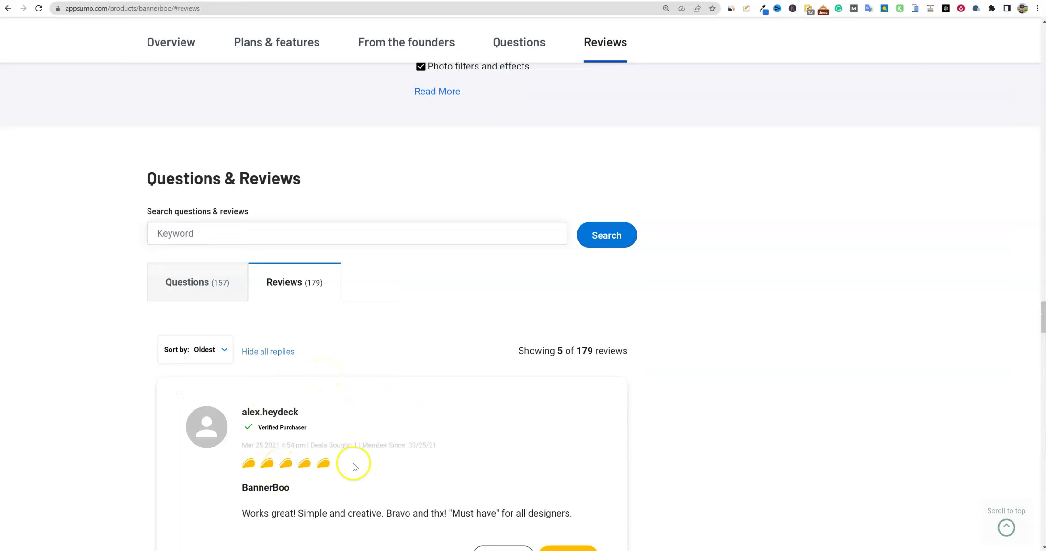
scroll(352, 467, down, 5)
scroll(366, 451, up, 10)
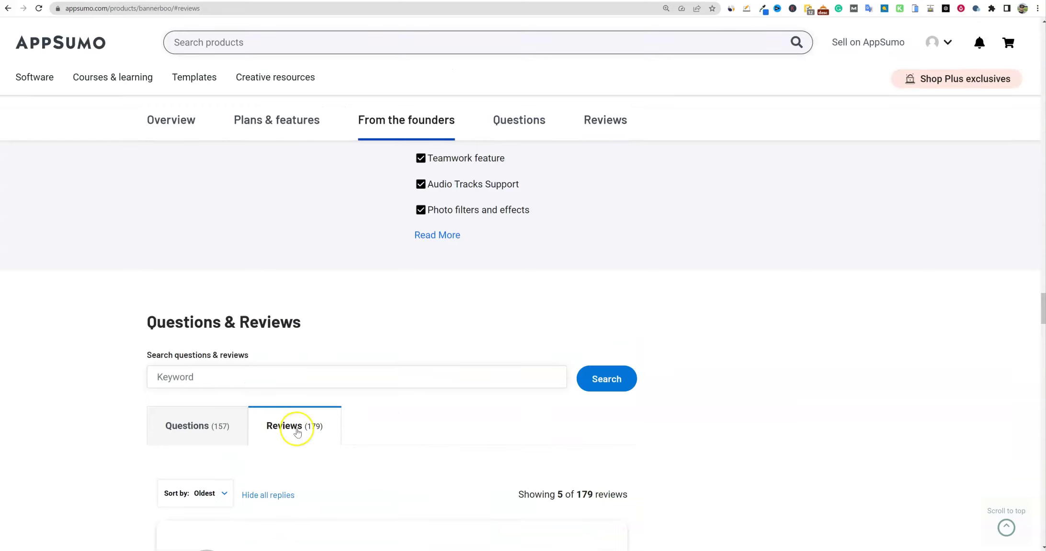
- Return to the customer questions and skim the creators' replies about guest users, workspaces and background removals
scroll(249, 448, up, 1)
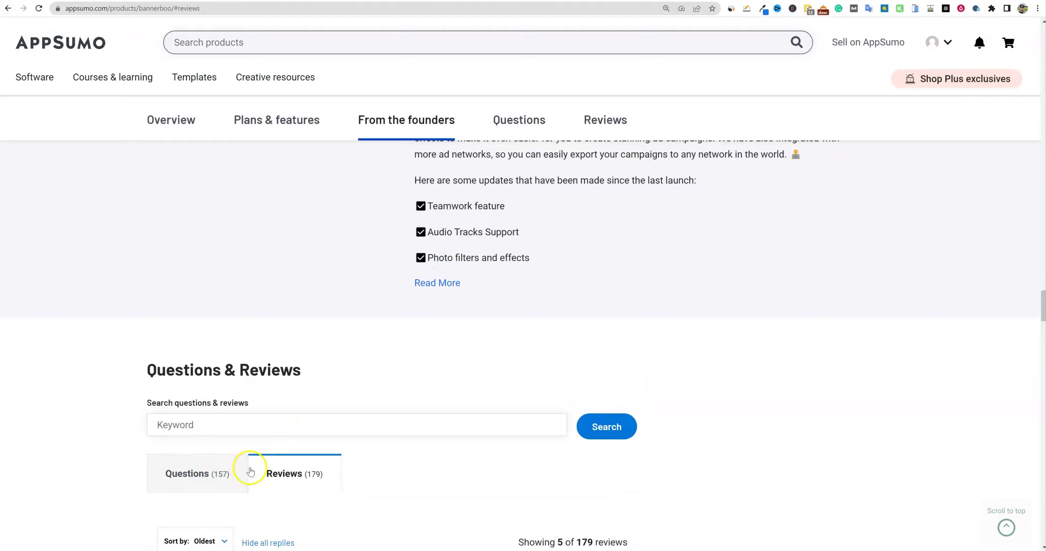
scroll(249, 455, down, 2)
click(190, 375)
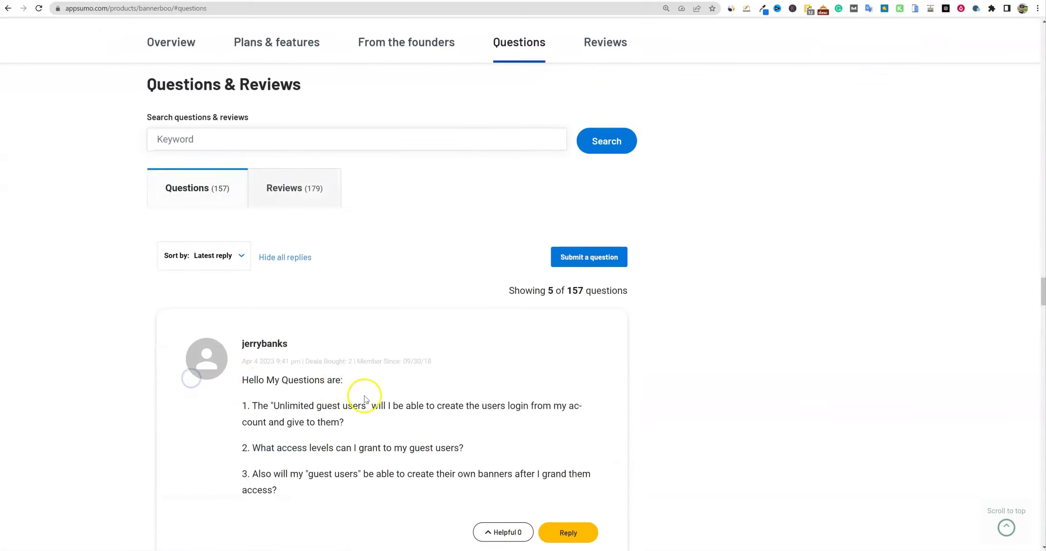
scroll(362, 394, down, 5)
scroll(490, 443, up, 12)
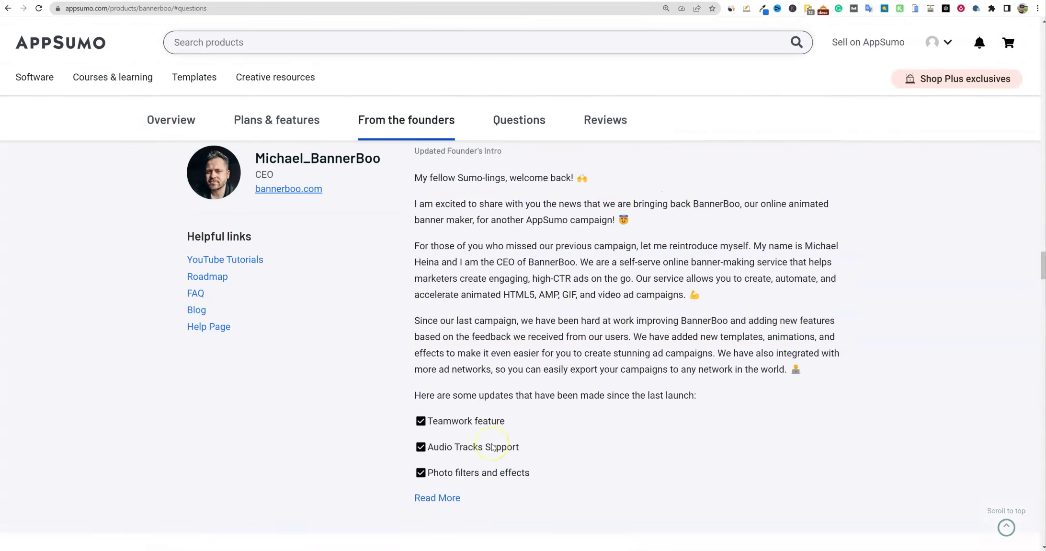
scroll(493, 447, down, 15)
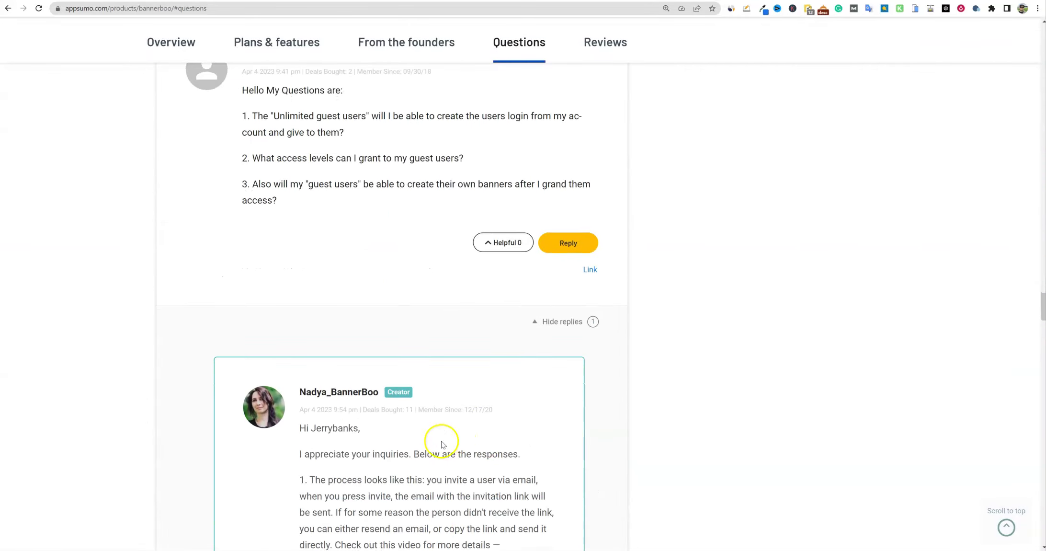
scroll(364, 335, down, 15)
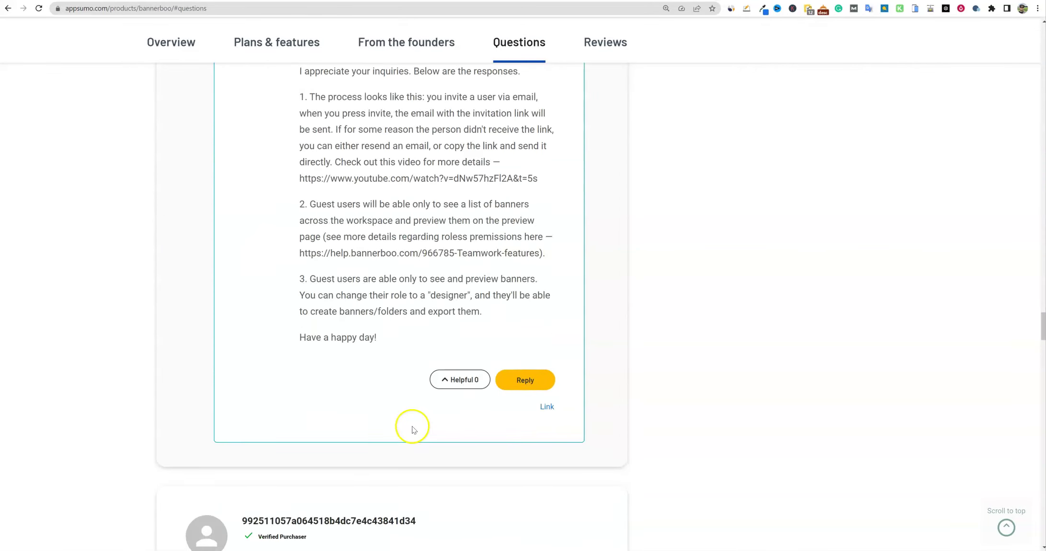
scroll(356, 313, down, 15)
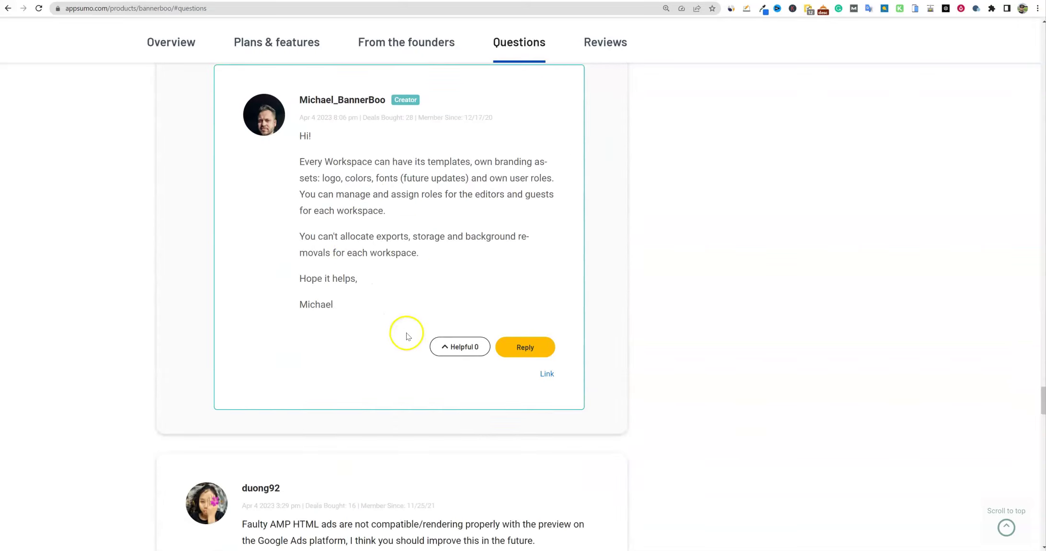
scroll(306, 371, down, 15)
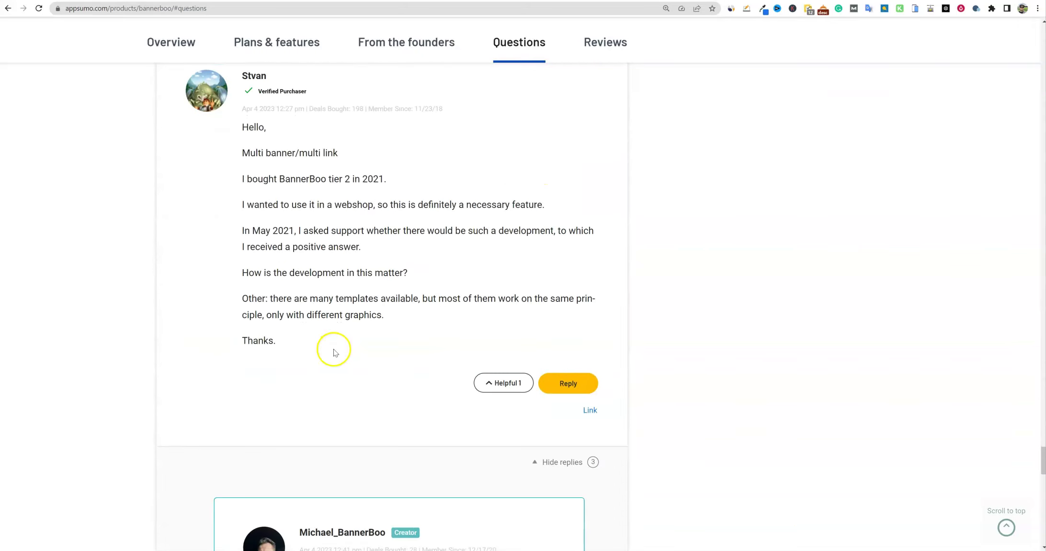
scroll(383, 357, up, 20)
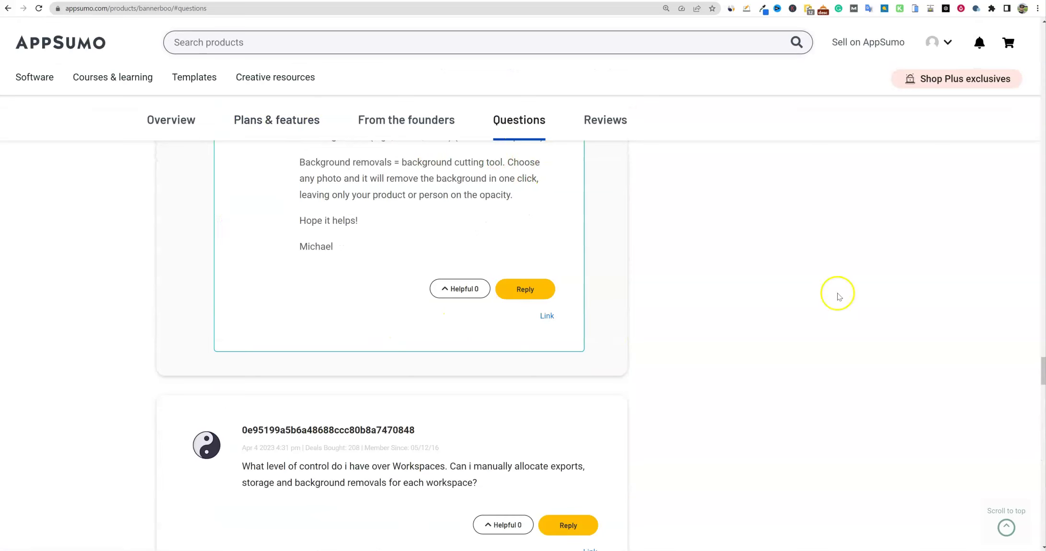
- Open the BannerBoo website from the deal page and check its traffic statistics with Similarweb
drag(1040, 368, 1034, 33)
scroll(297, 399, down, 2)
click(196, 401)
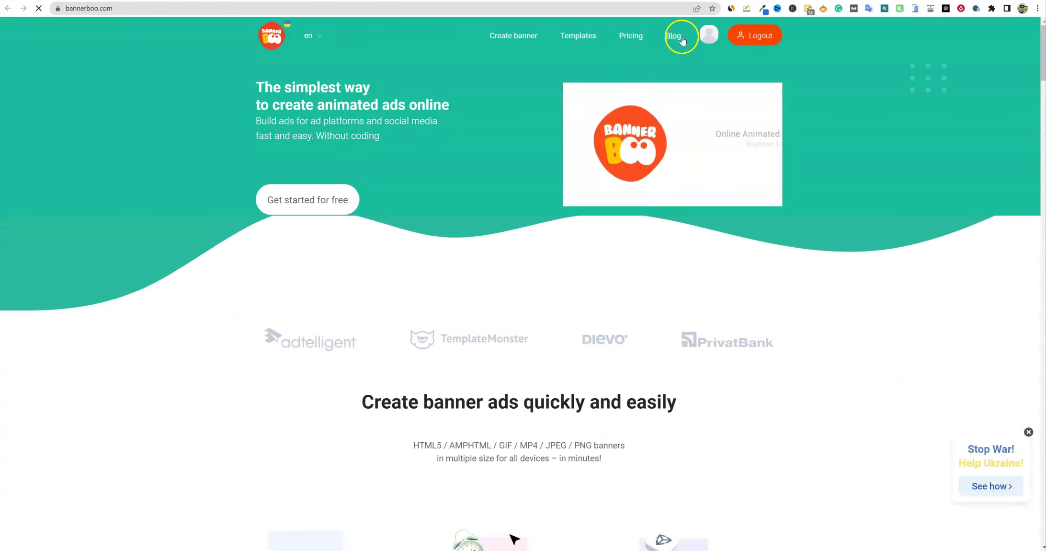
click(730, 10)
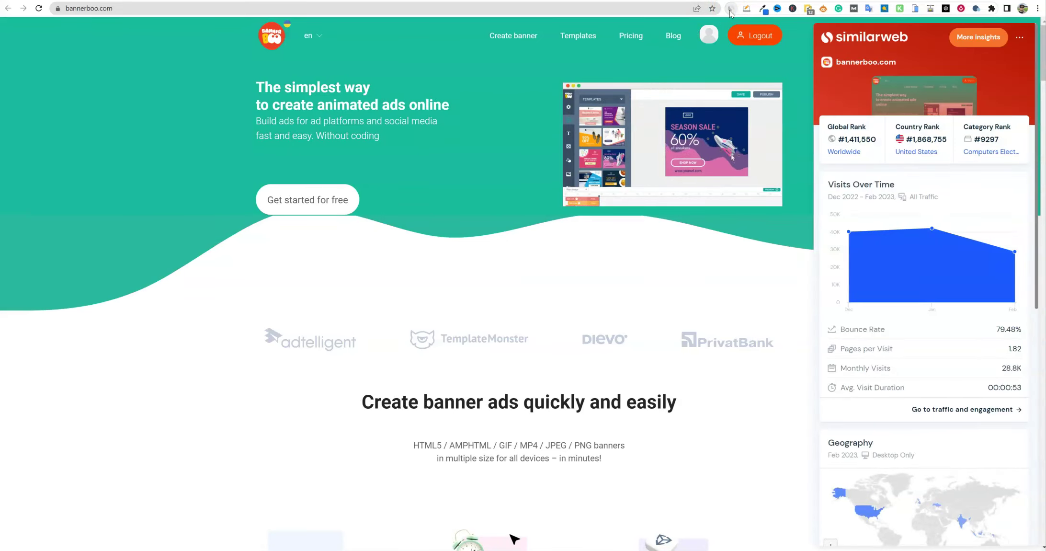
click(730, 9)
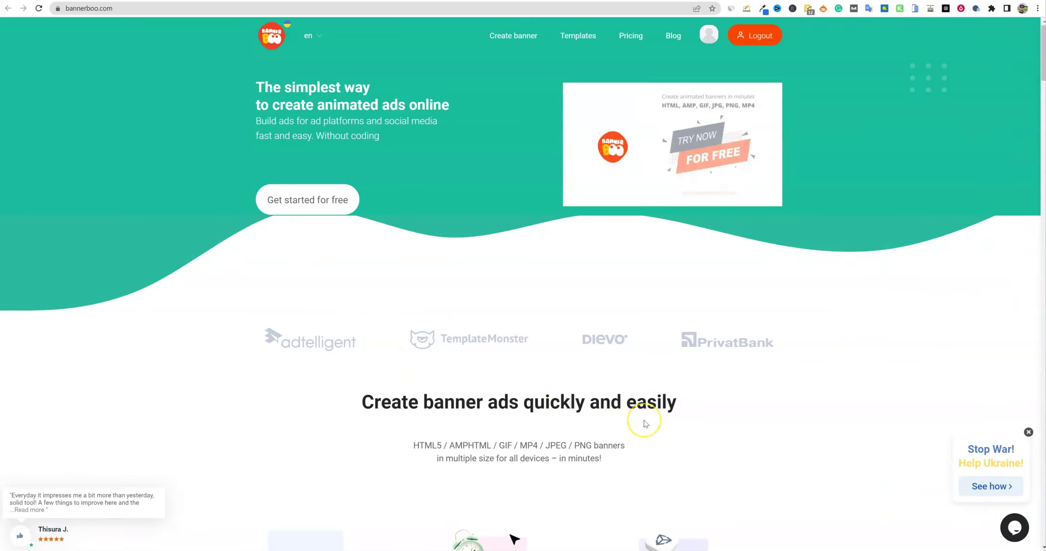
- Find the animated template samples on the homepage and open the "Your Mobile Source" livestock healthcare template to view its sizes
scroll(646, 423, down, 4)
scroll(644, 423, down, 20)
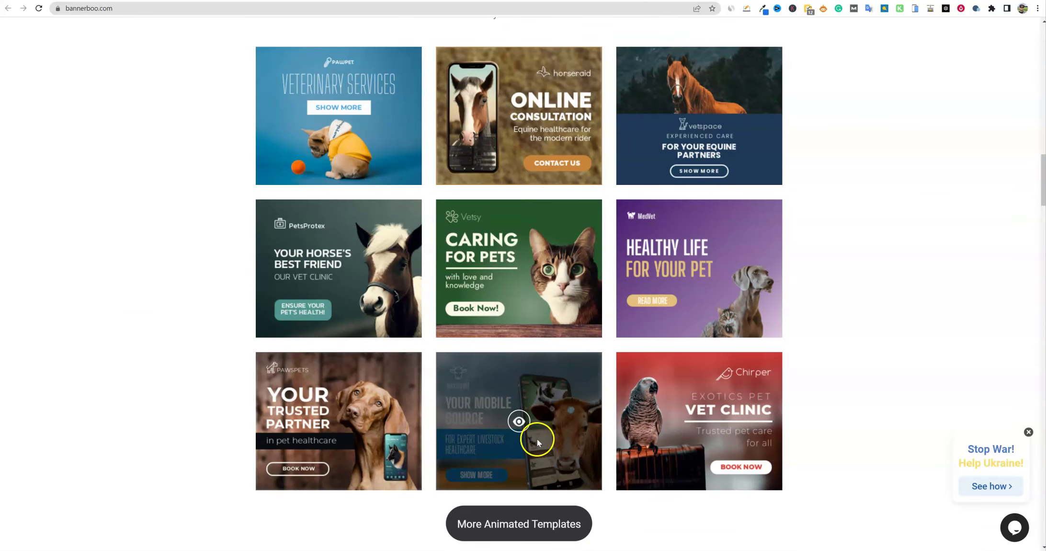
click(521, 424)
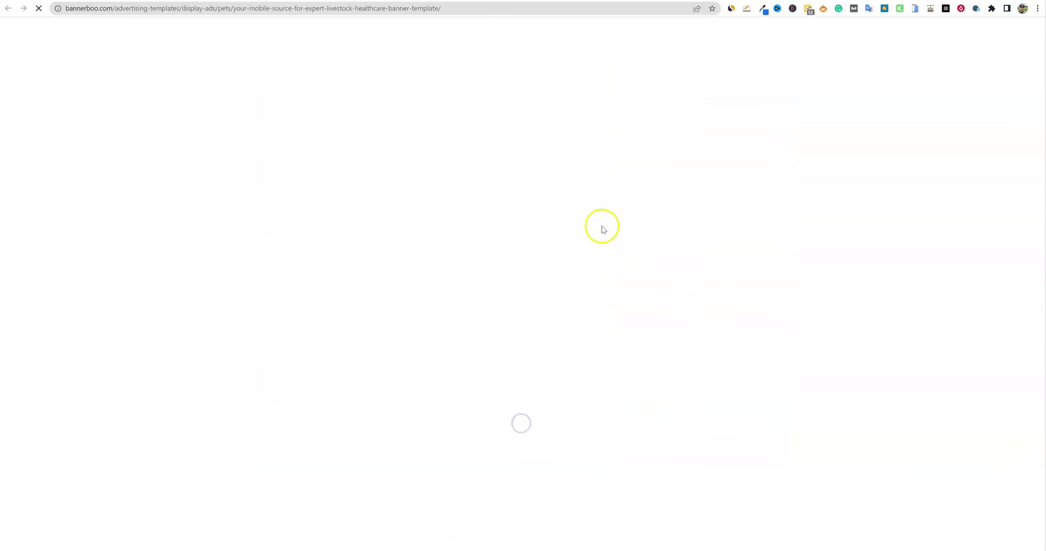
scroll(327, 217, up, 2)
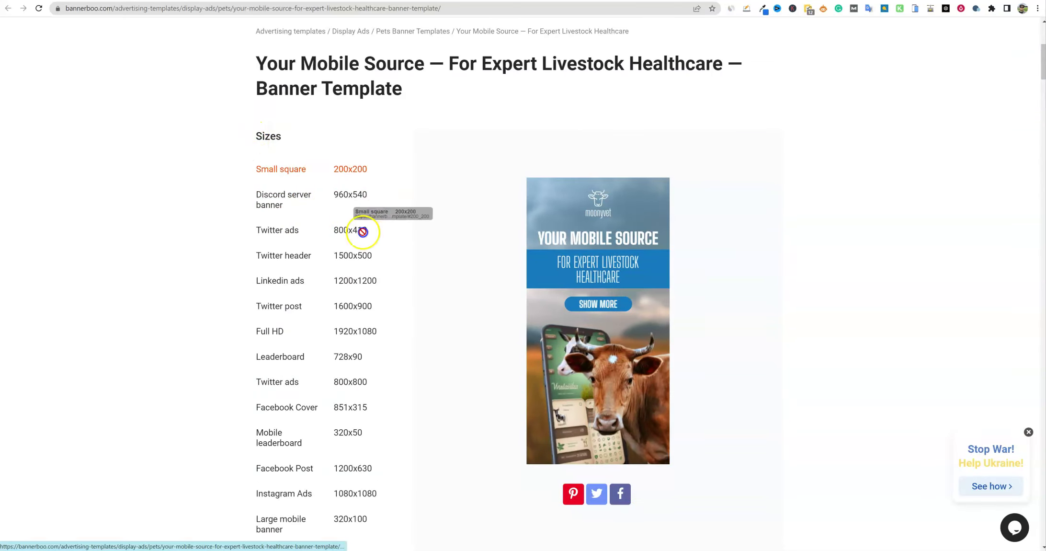
- Preview the livestock healthcare template in the Leaderboard 728x90 size and look over the full list of available sizes
scroll(369, 432, down, 4)
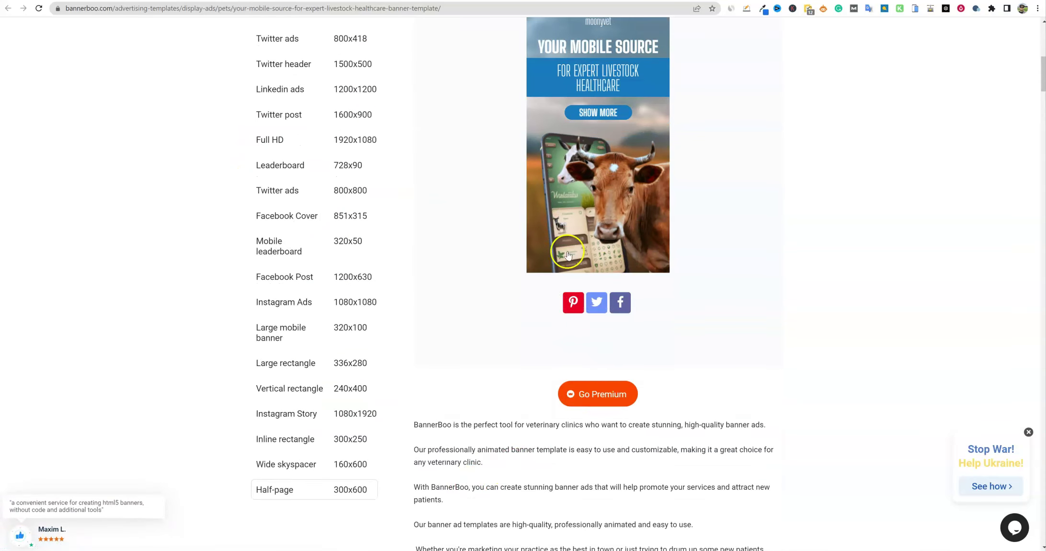
click(303, 275)
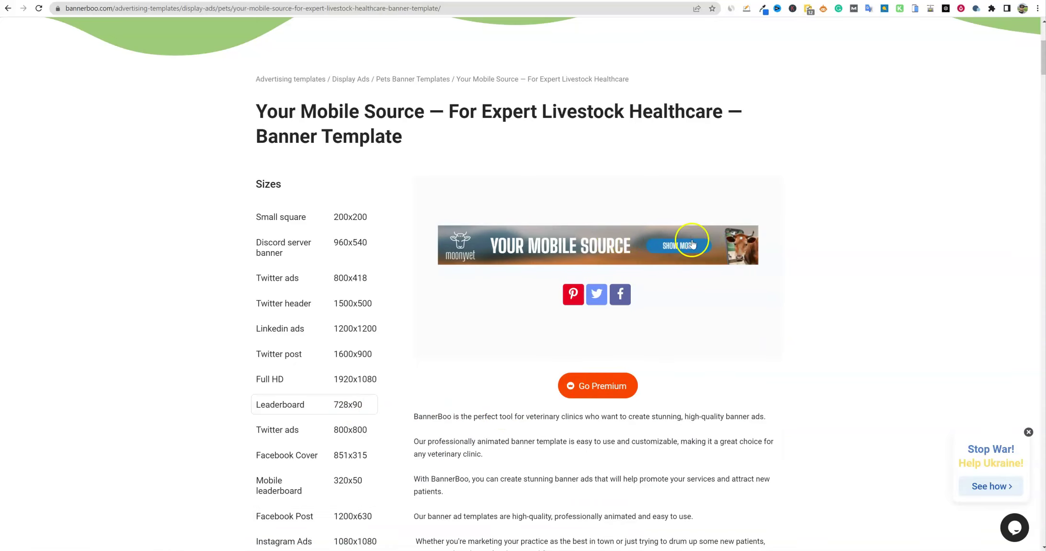
scroll(380, 473, down, 5)
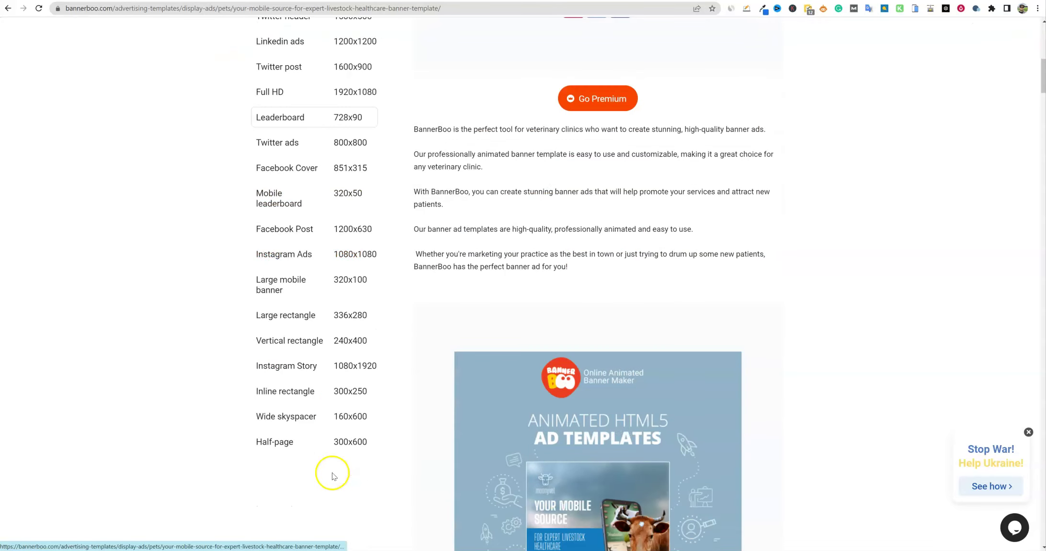
scroll(486, 443, up, 10)
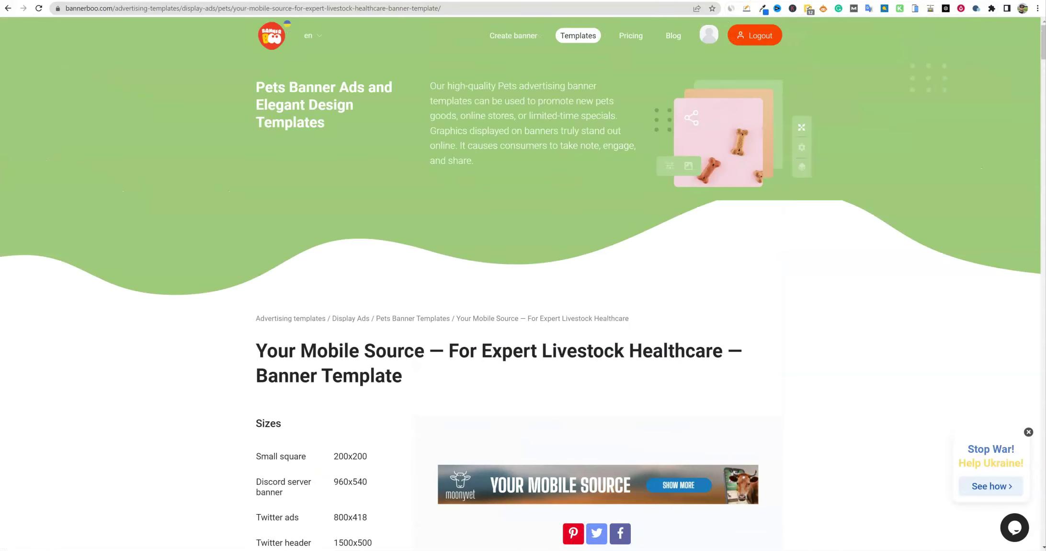
- Open the account's default workspace, try to add a folder to it, and dismiss the upgrade notice
click(823, 6)
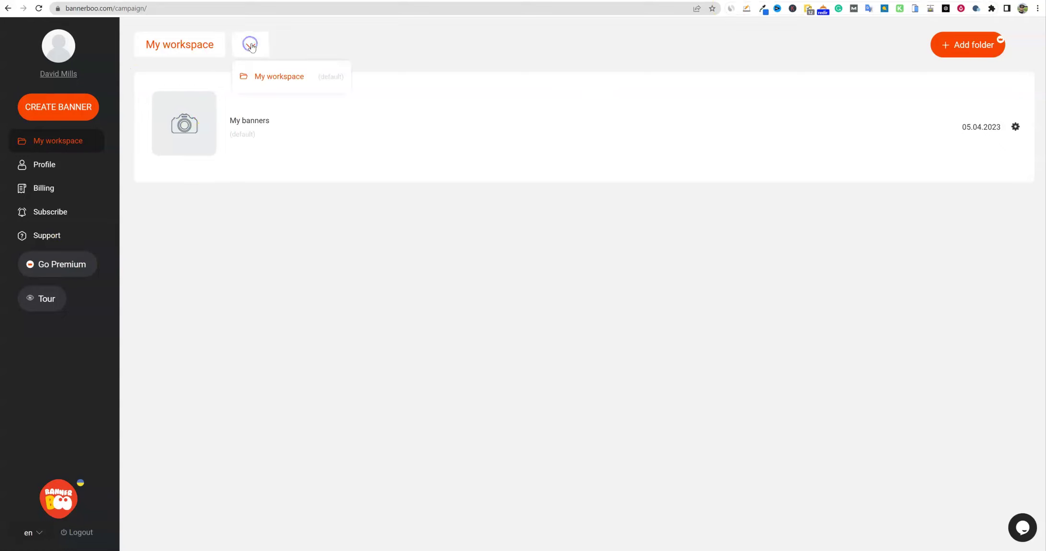
click(957, 45)
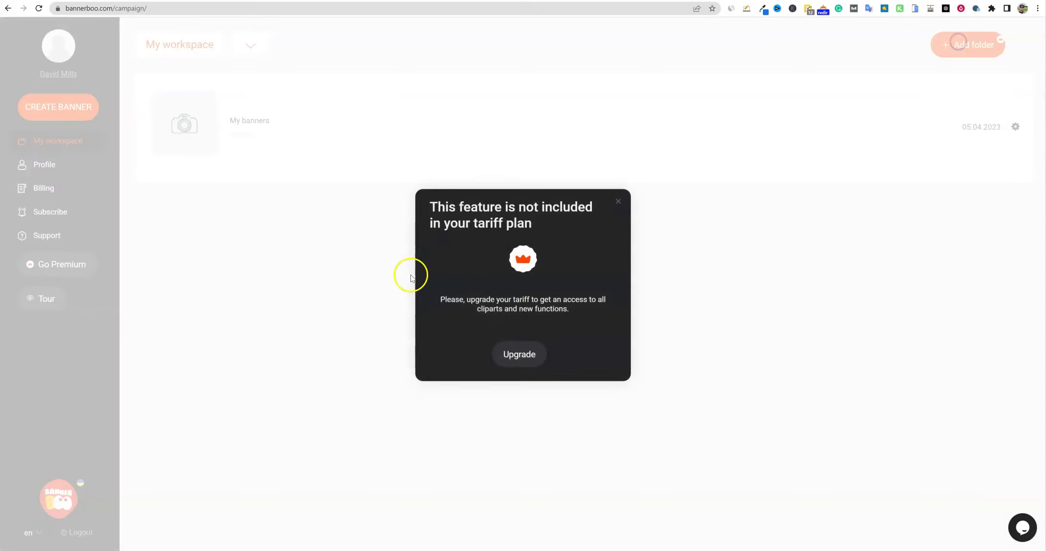
click(618, 201)
- Start creating a new banner and check the custom width and height fields without changing them
click(57, 106)
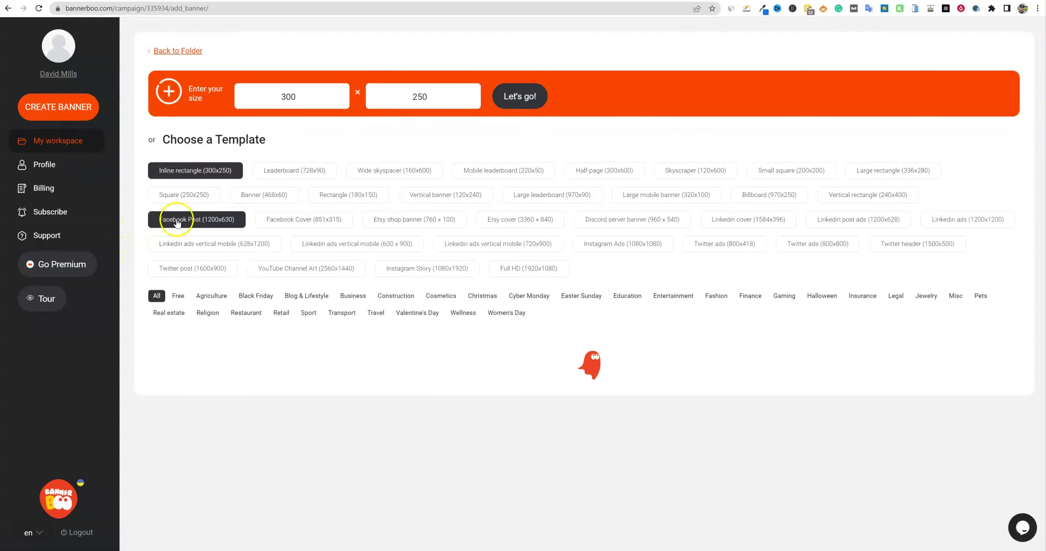
drag(307, 94, 237, 87)
drag(439, 93, 404, 95)
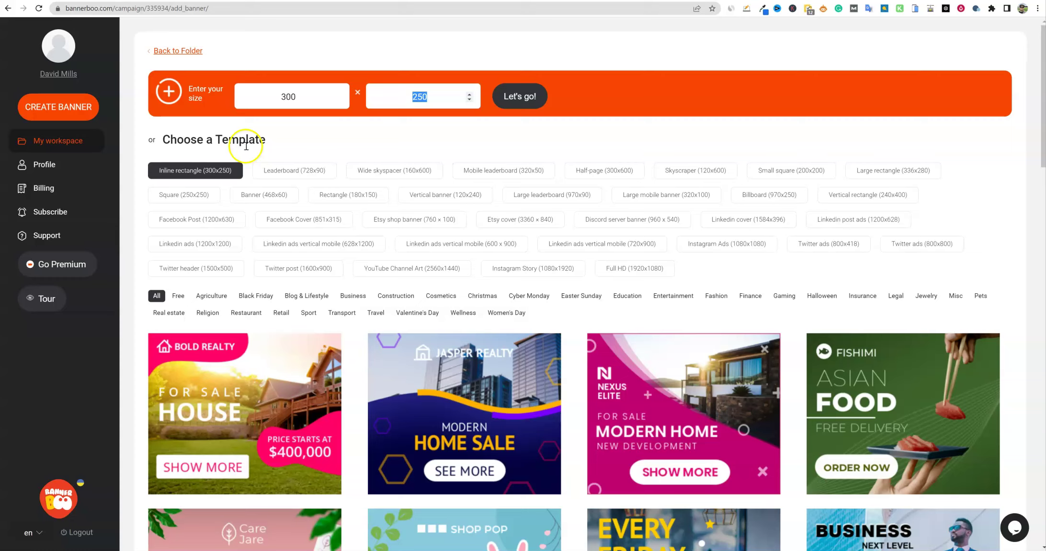
click(539, 124)
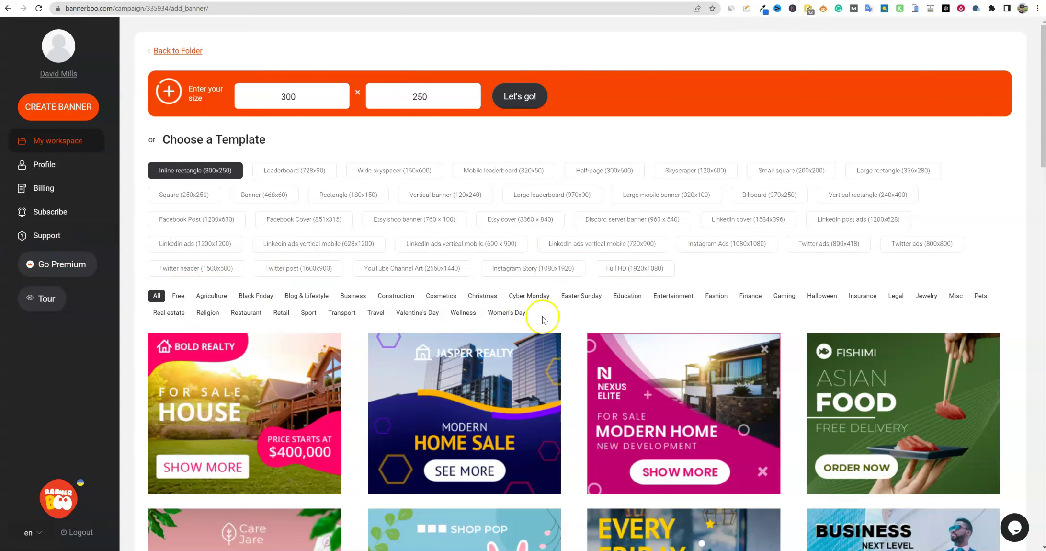
- Browse the Inline rectangle (300x250) templates across all categories and review the size and category options
scroll(375, 301, down, 20)
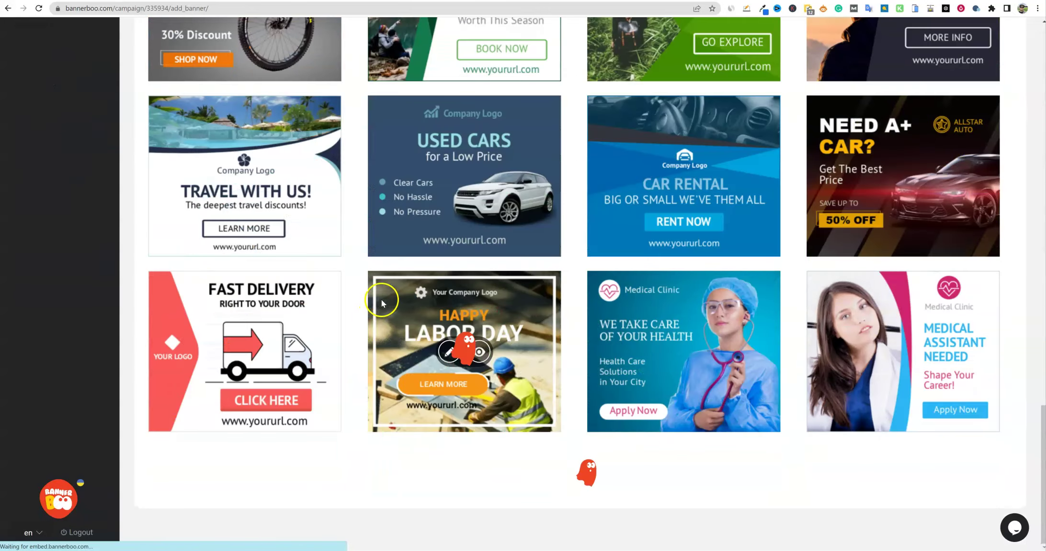
scroll(381, 301, up, 20)
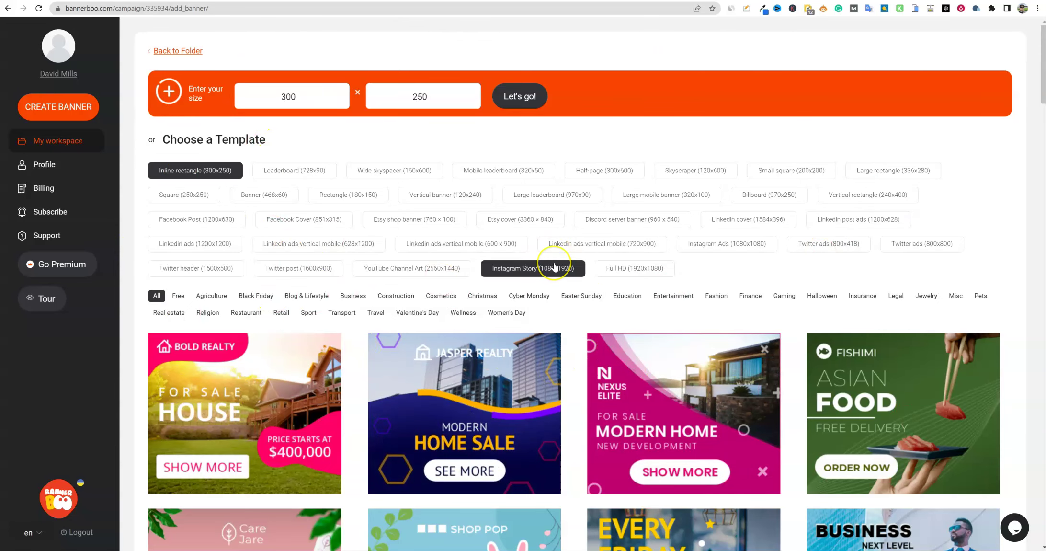
scroll(532, 268, down, 3)
mouse_move(513, 248)
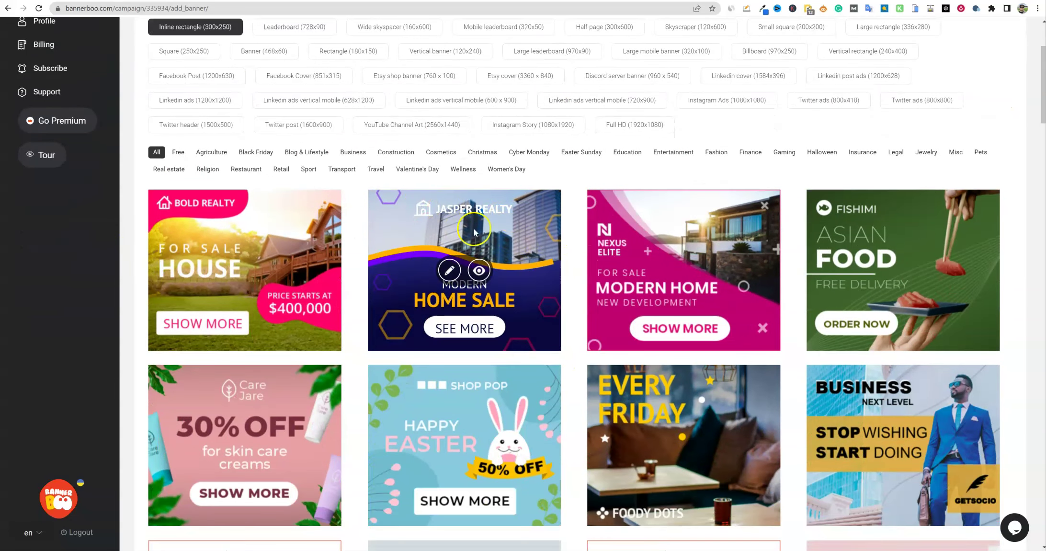
scroll(274, 364, up, 3)
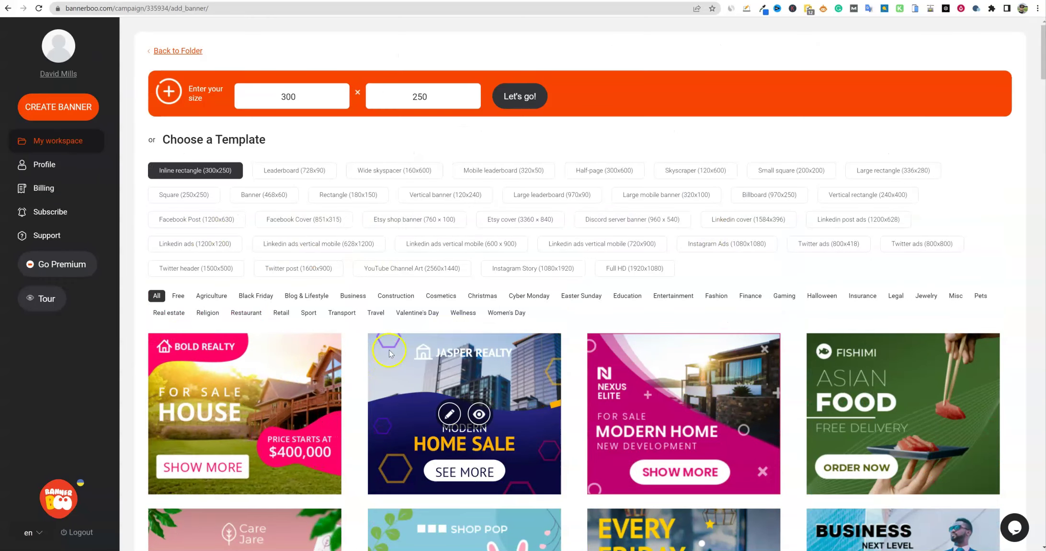
- Filter the banner templates to the Easter Sunday category and skim through the designs
click(587, 297)
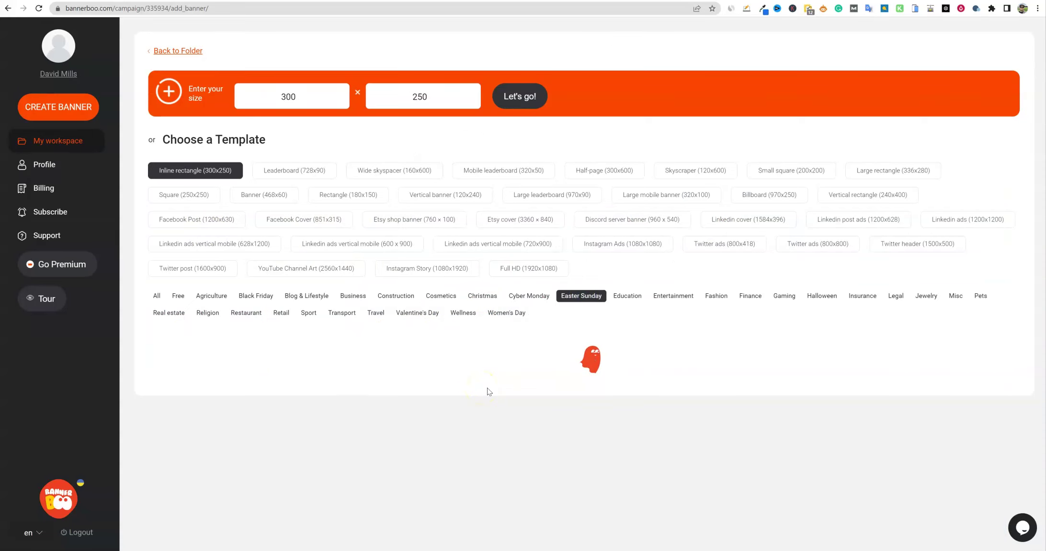
scroll(490, 380, down, 9)
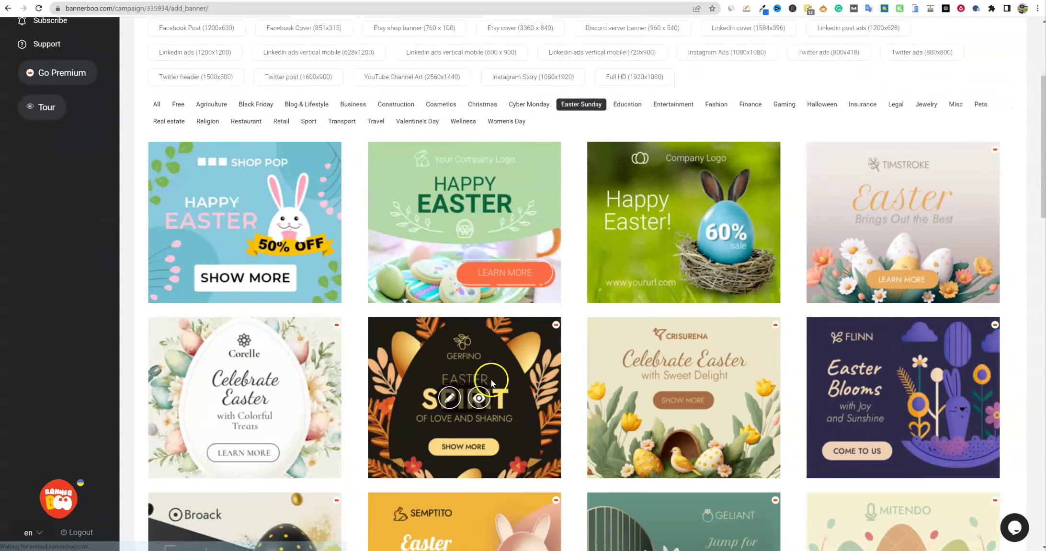
scroll(490, 379, down, 15)
scroll(490, 380, up, 14)
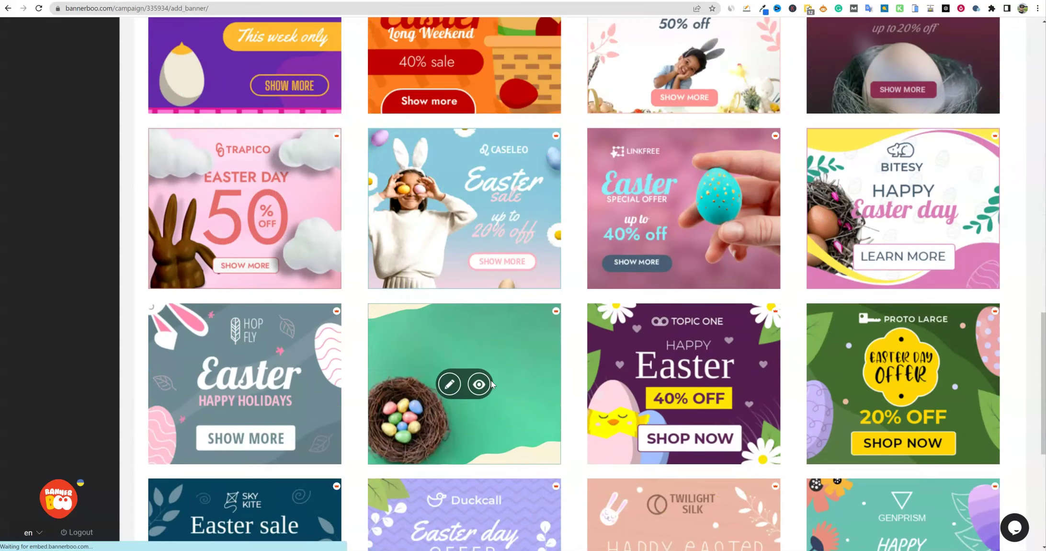
scroll(490, 380, up, 10)
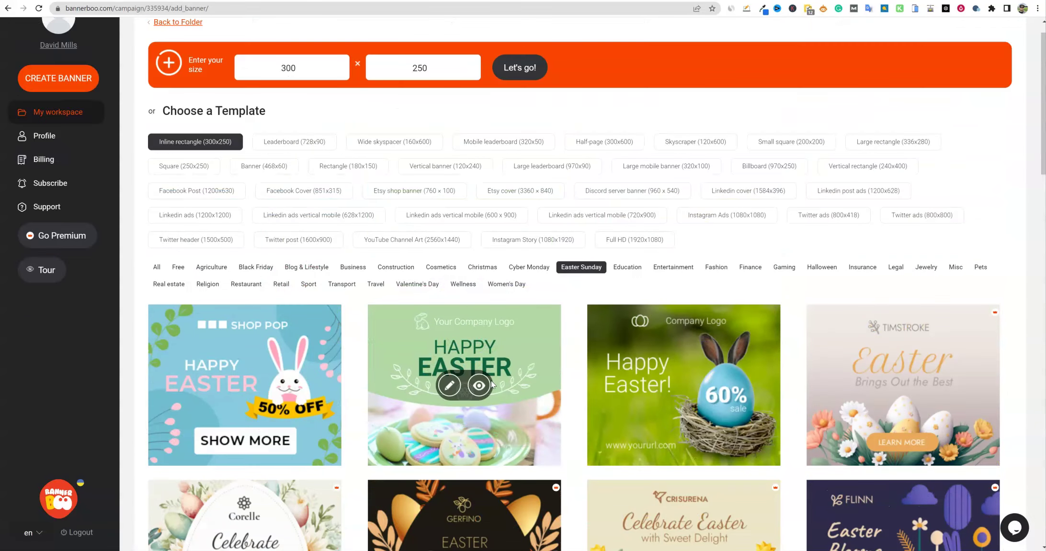
- Examine the Easter Sunday templates from first to last, comparing the free designs with those carrying a premium badge
scroll(490, 380, down, 9)
click(488, 393)
scroll(489, 387, down, 15)
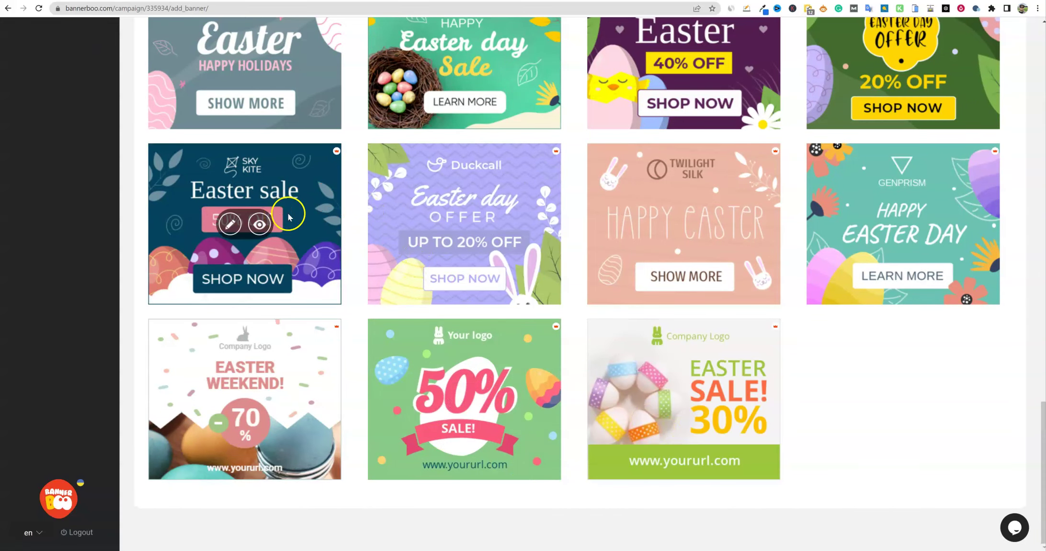
scroll(781, 305, up, 7)
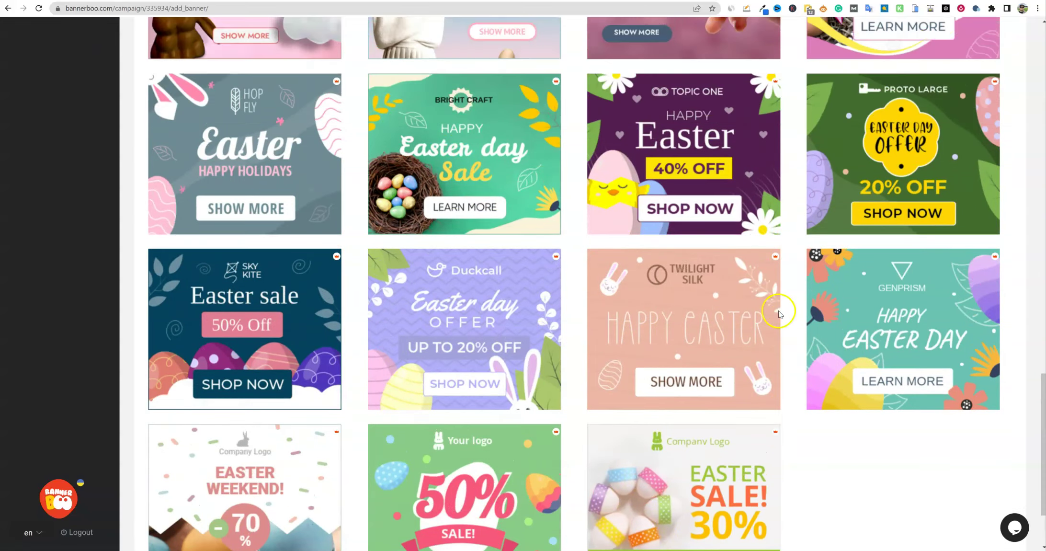
scroll(442, 312, up, 14)
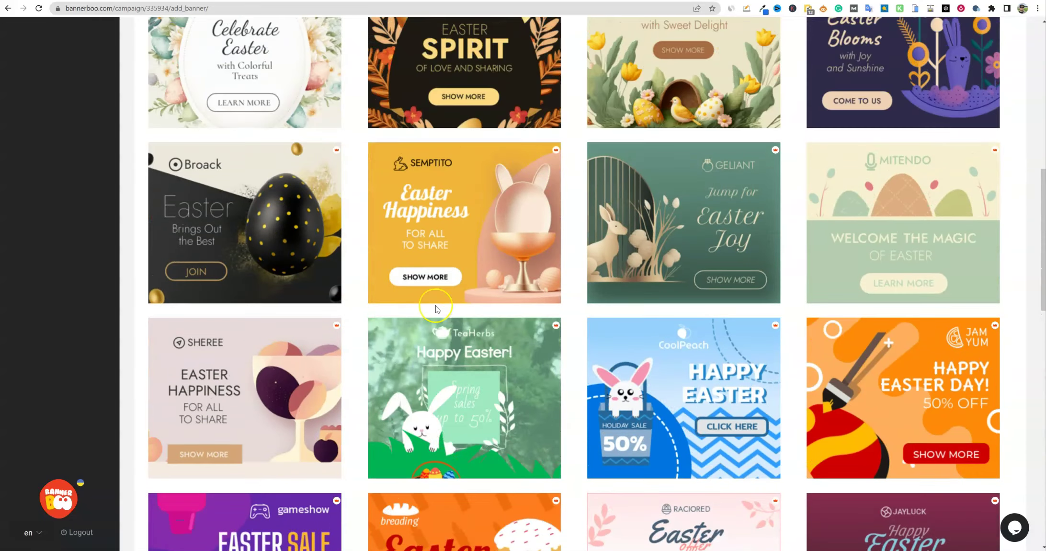
scroll(435, 305, up, 7)
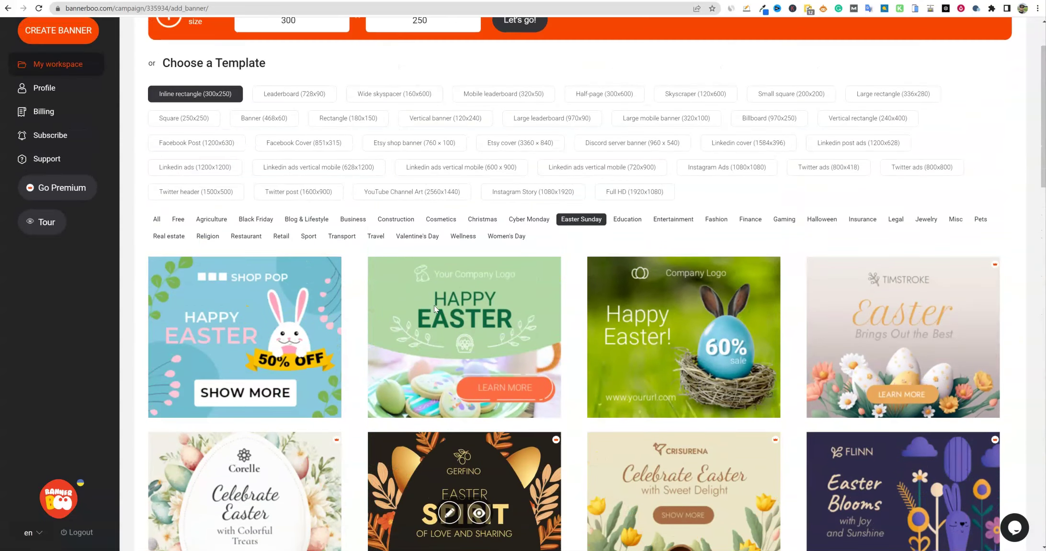
scroll(434, 304, down, 8)
scroll(432, 304, down, 20)
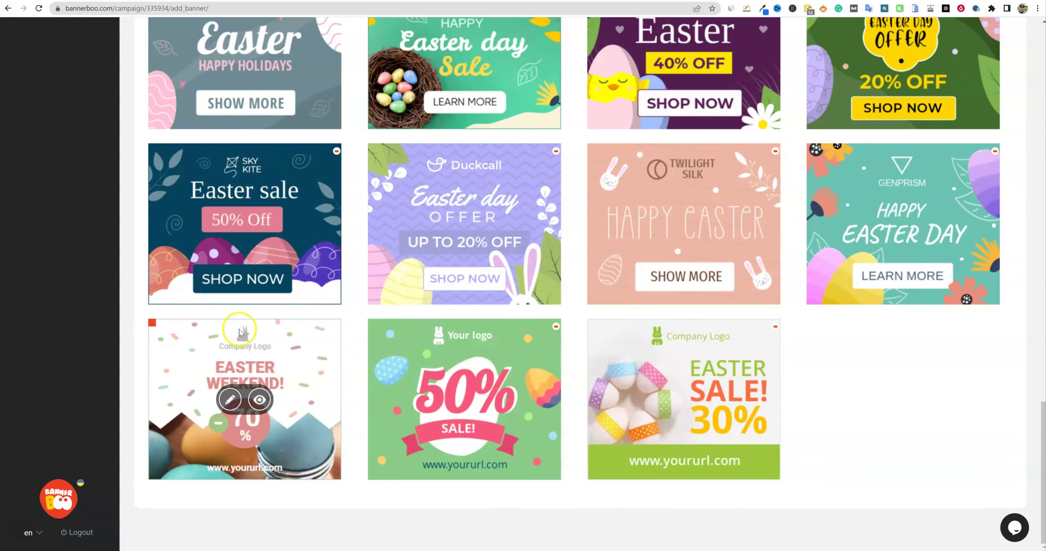
scroll(594, 388, up, 10)
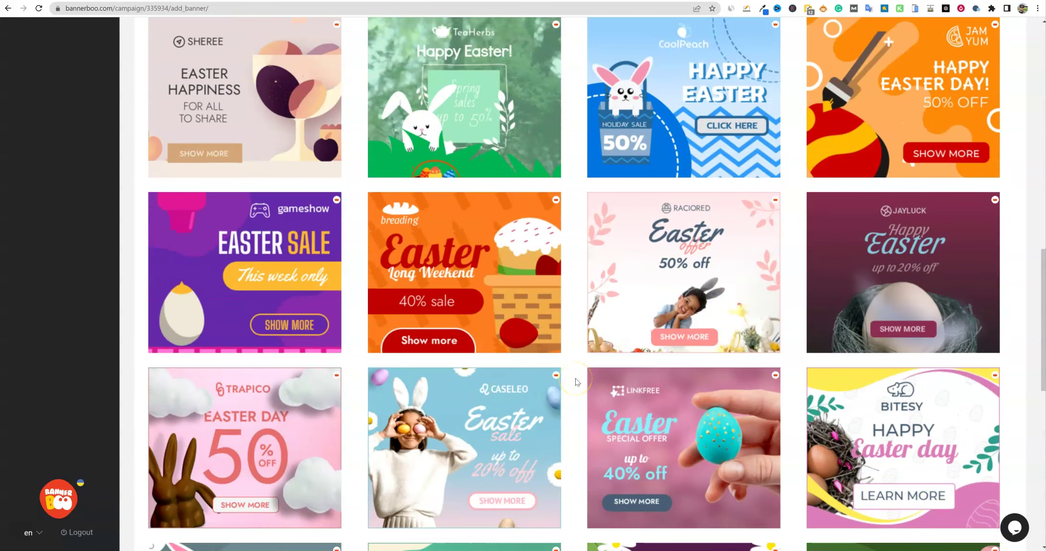
- Try to open the premium CoolPeach "Happy Easter" template and dismiss the upgrade notice
mouse_move(693, 305)
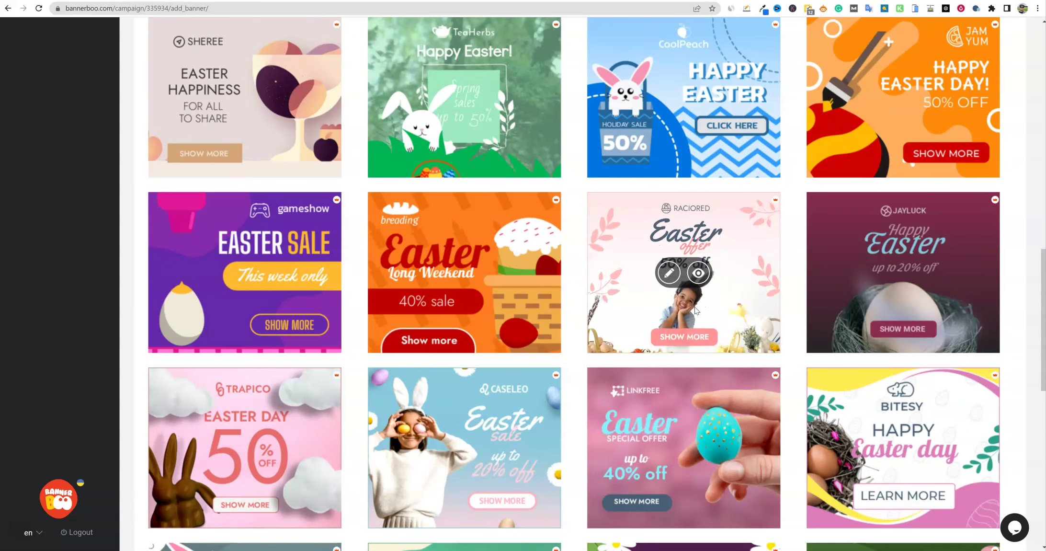
click(655, 234)
scroll(655, 234, up, 7)
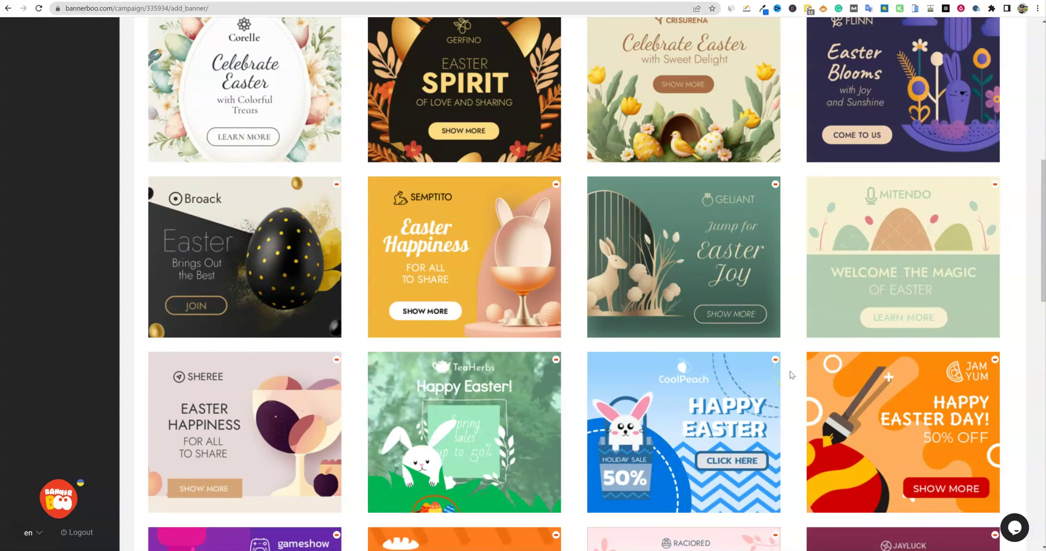
click(727, 343)
scroll(726, 343, up, 5)
scroll(726, 344, down, 9)
mouse_move(717, 285)
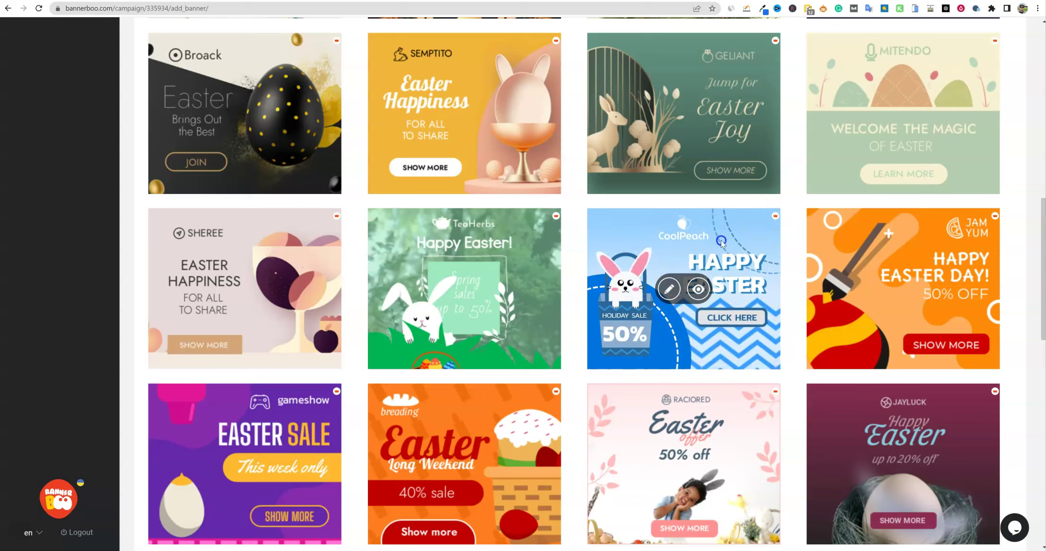
click(689, 293)
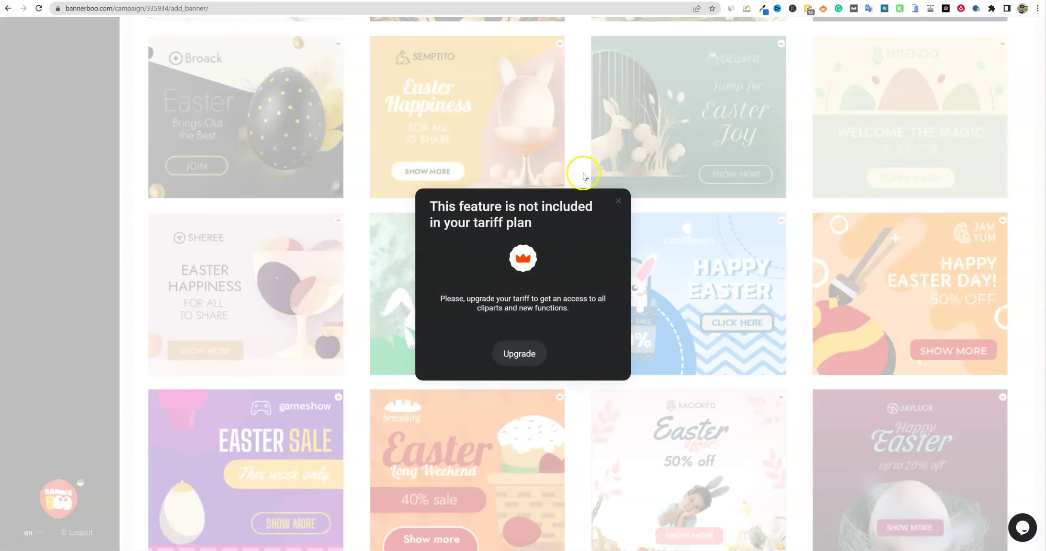
click(618, 202)
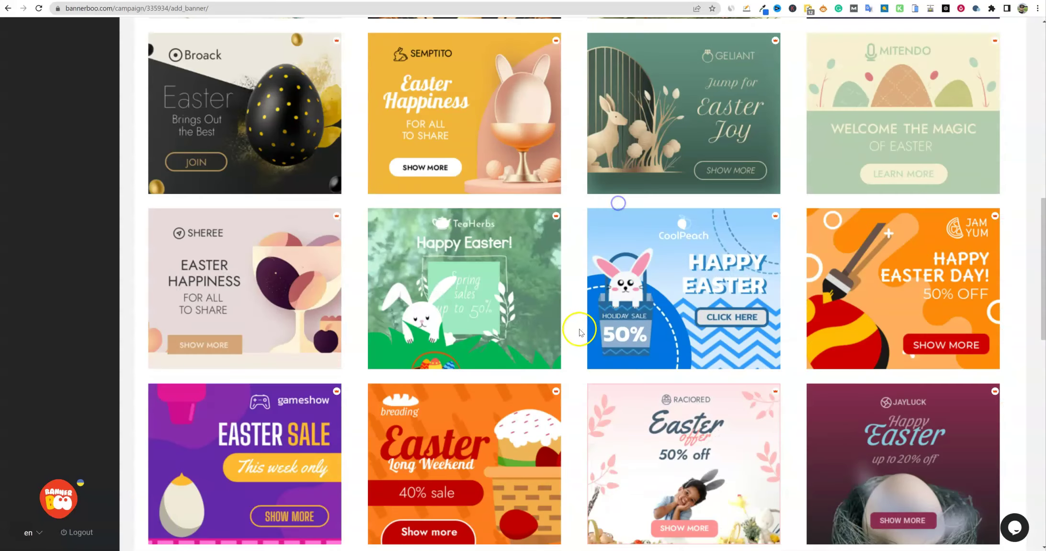
- Open the free Shop Pop "Happy Easter" 50% off template in the editor and close the cloud storage upload tip
scroll(579, 333, up, 5)
scroll(579, 333, up, 6)
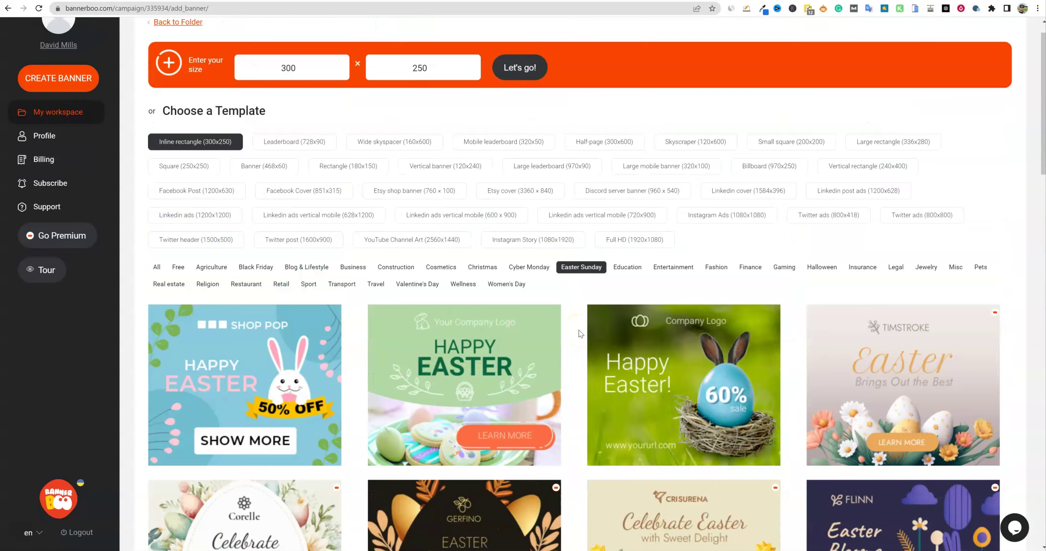
scroll(457, 343, down, 2)
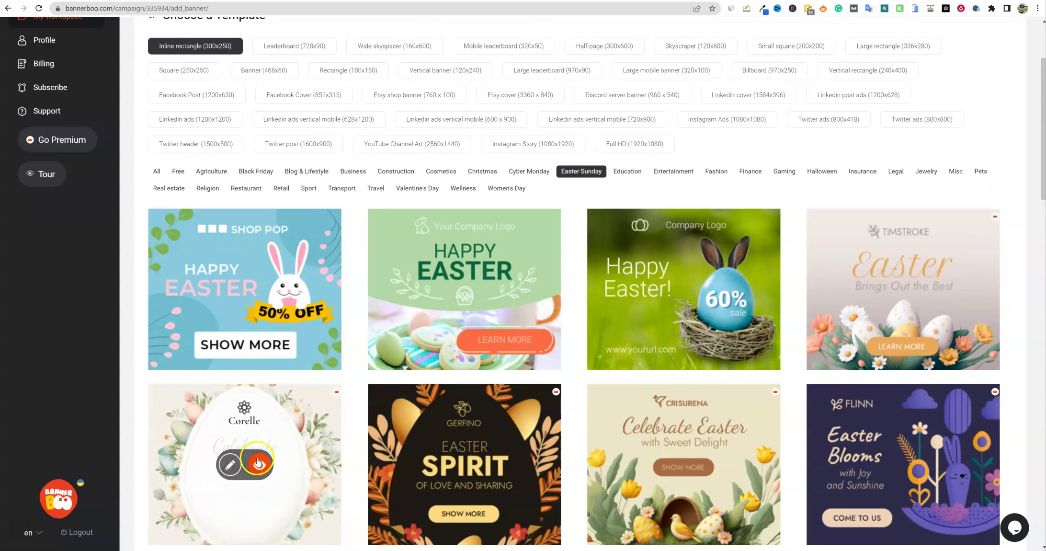
click(230, 288)
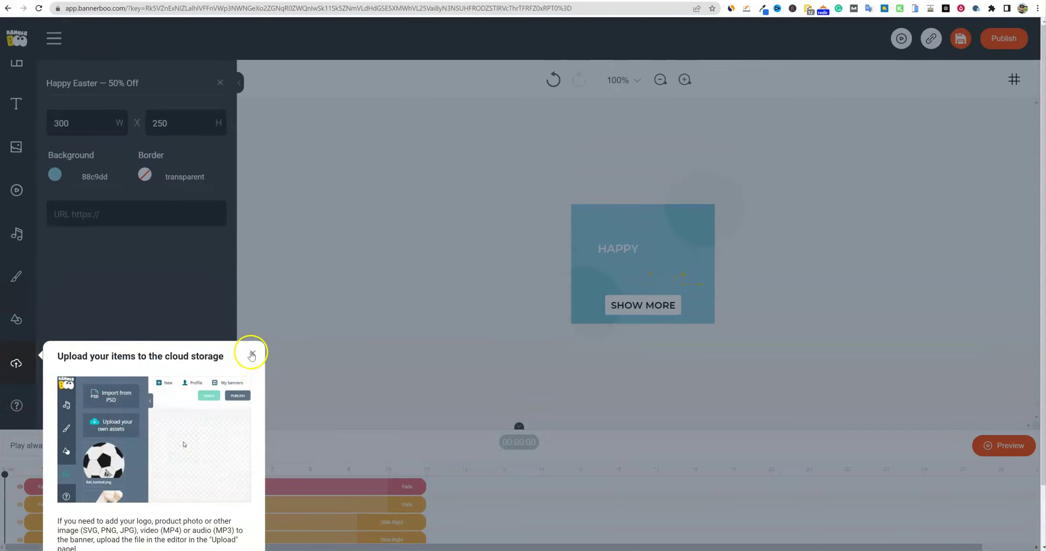
click(254, 354)
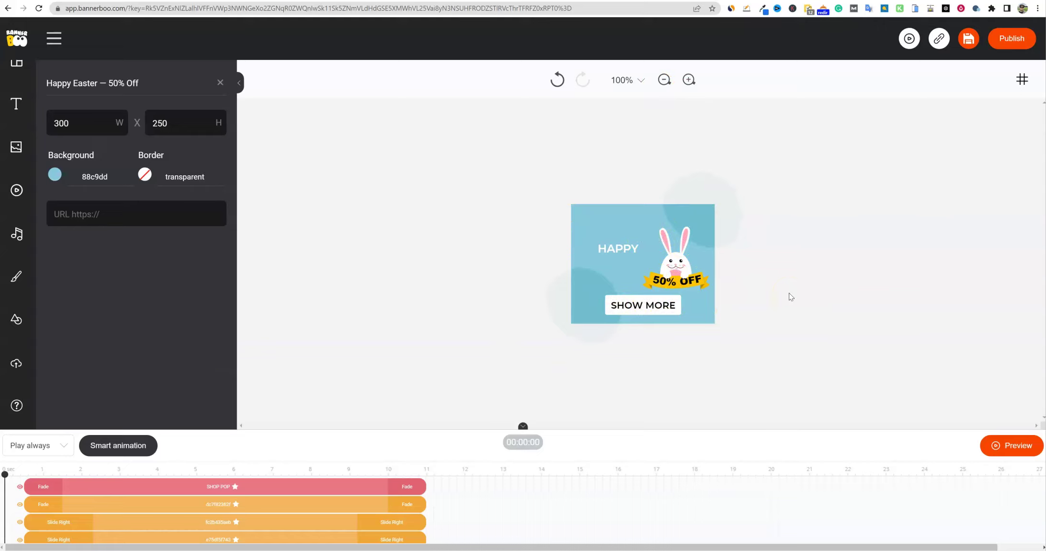
- Zoom the banner canvas to 200% and select the element that extends beyond the banner's right edge
click(688, 79)
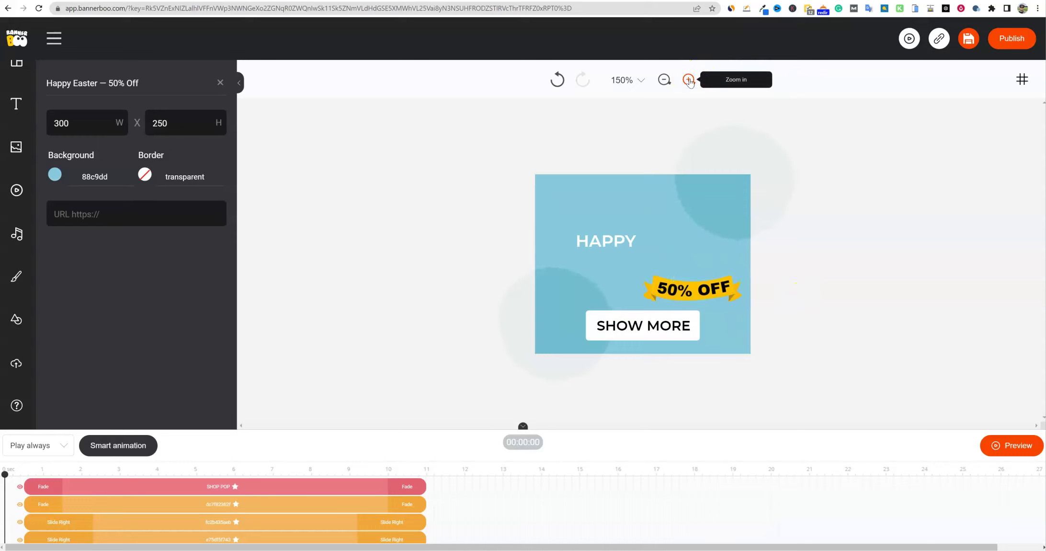
click(688, 79)
click(688, 79)
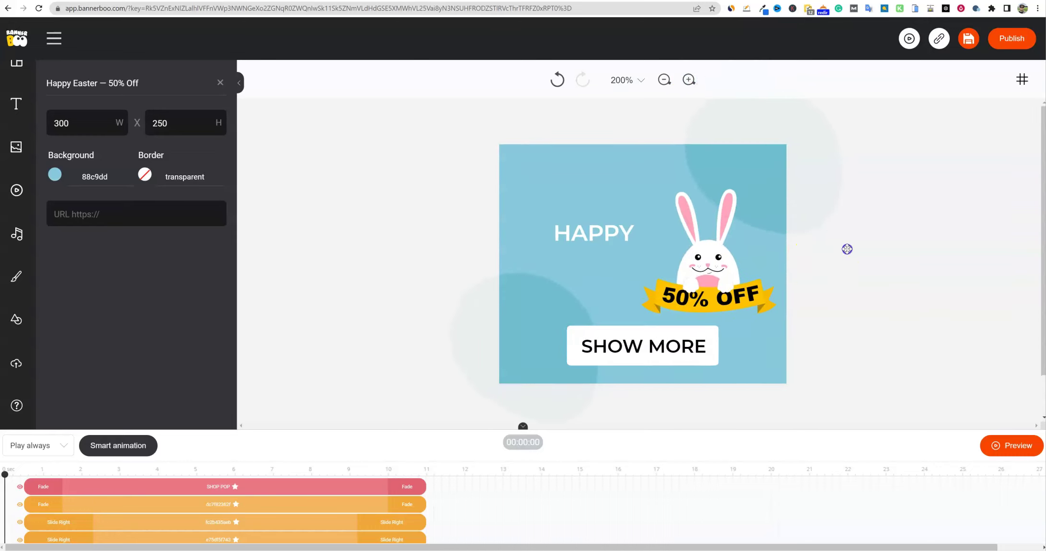
click(846, 248)
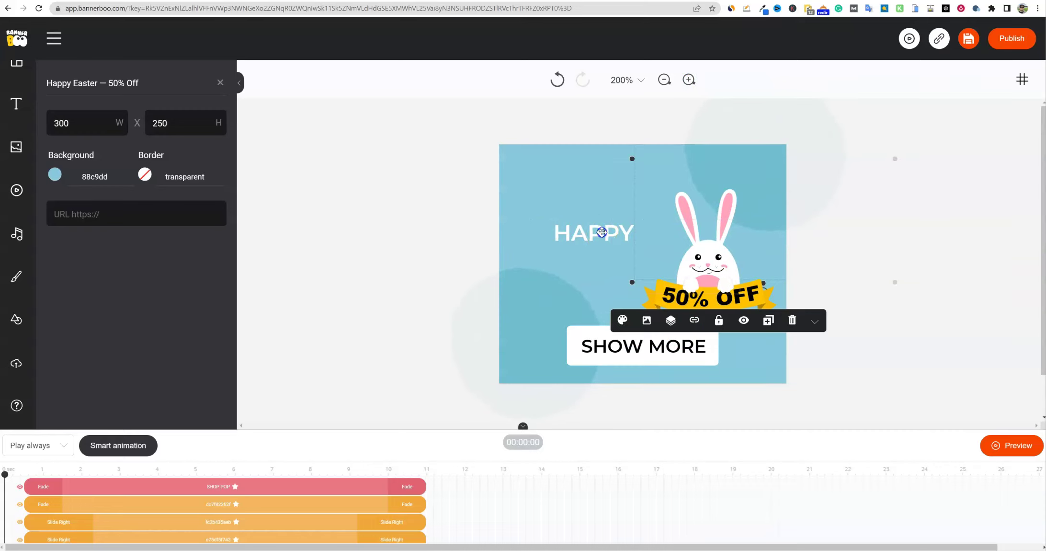
- Replace the "HAPPY" headline text with "HAPPY EASTER" and start a second line beneath it
click(601, 232)
click(602, 232)
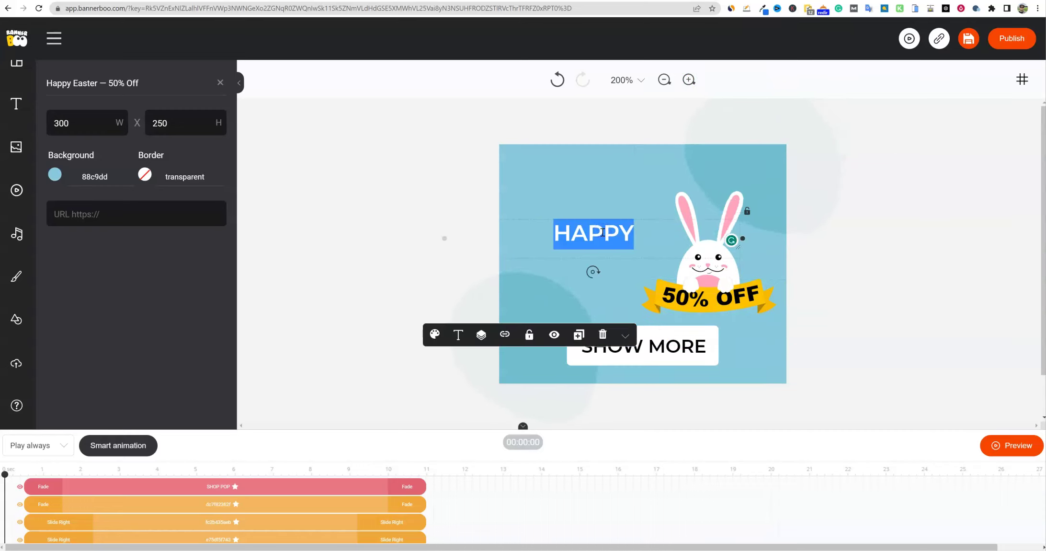
text(HAPPY EASTER)
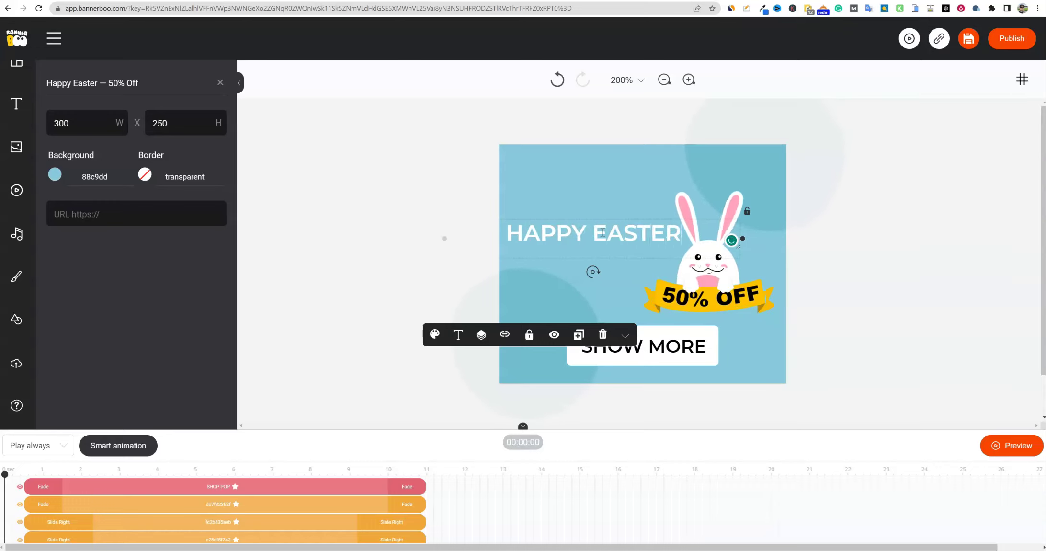
key(Return)
text(50)
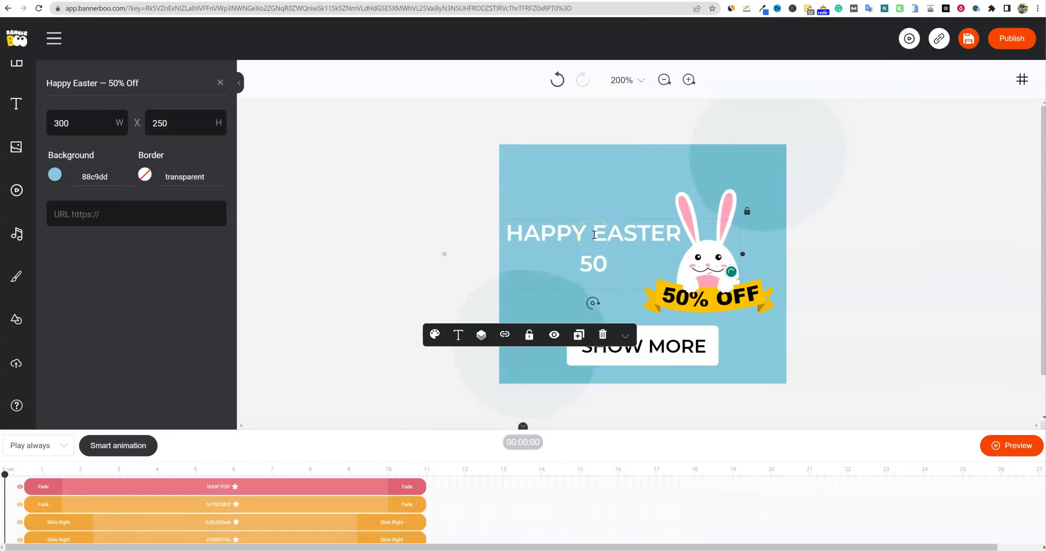
text(% OFF)
key(BackSpace)
key(BackSpace)
key(BackSpace)
key(BackSpace)
key(BackSpace)
key(BackSpace)
key(BackSpace)
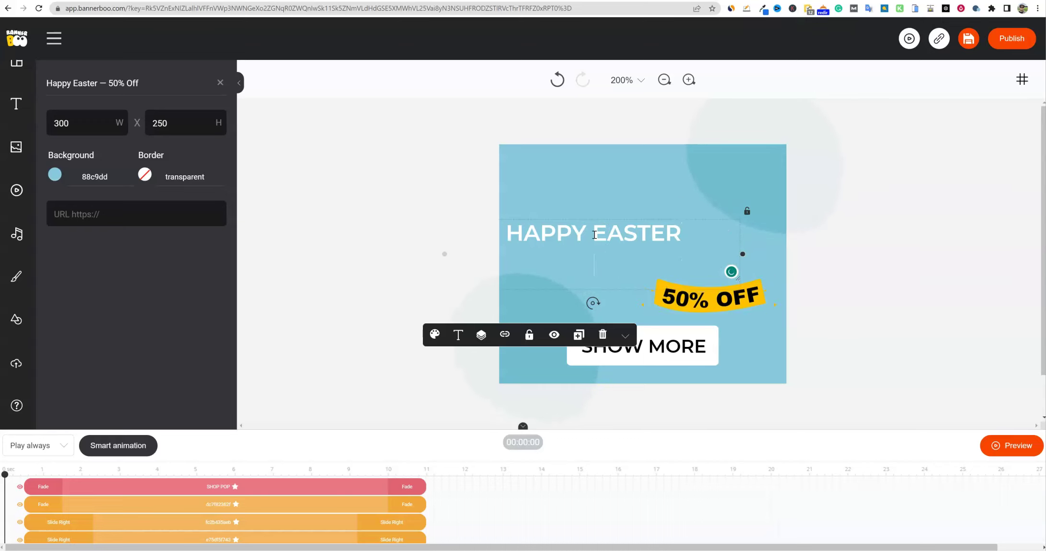
- Complete the headline with "SALE" on its second line and reselect the text block on the banner
click(589, 191)
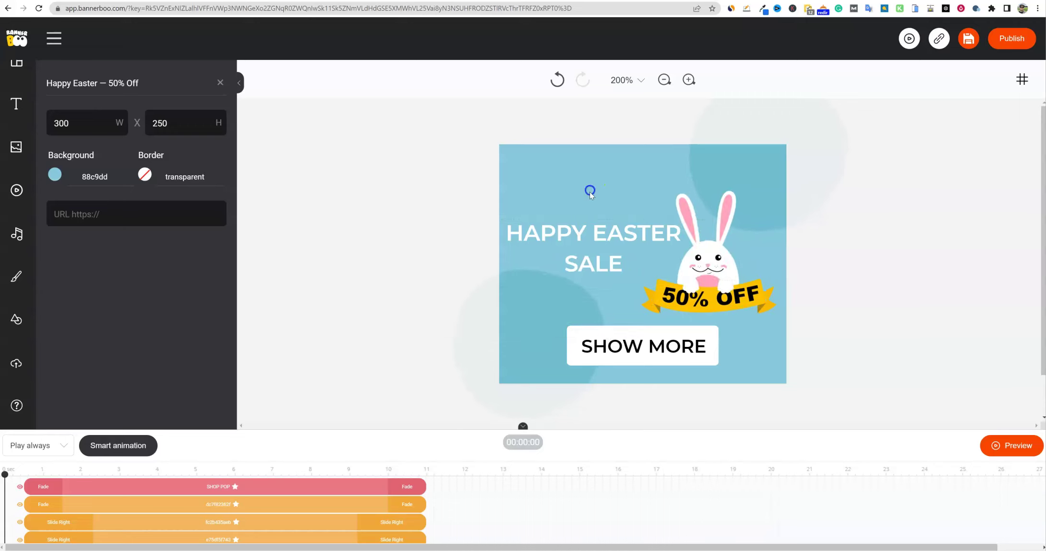
click(617, 239)
click(535, 205)
click(609, 278)
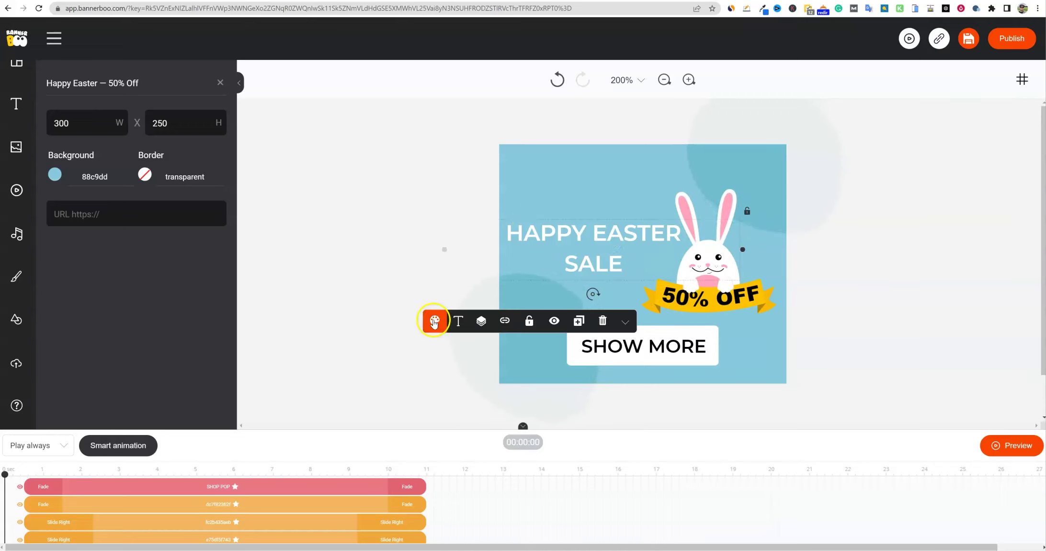
- Try green and teal swatches on the headline text and settle on the pale yellow colour
click(434, 322)
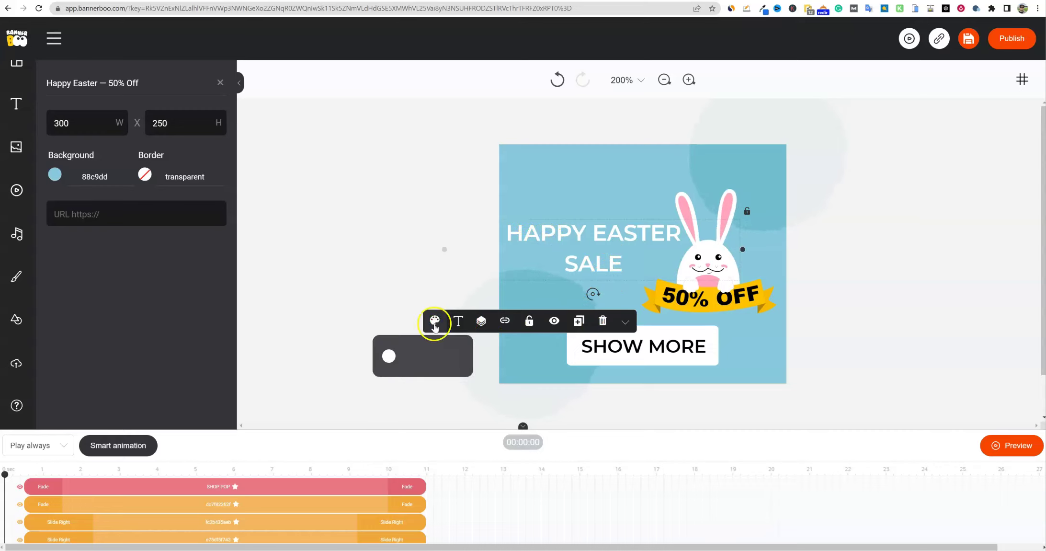
click(390, 356)
click(463, 386)
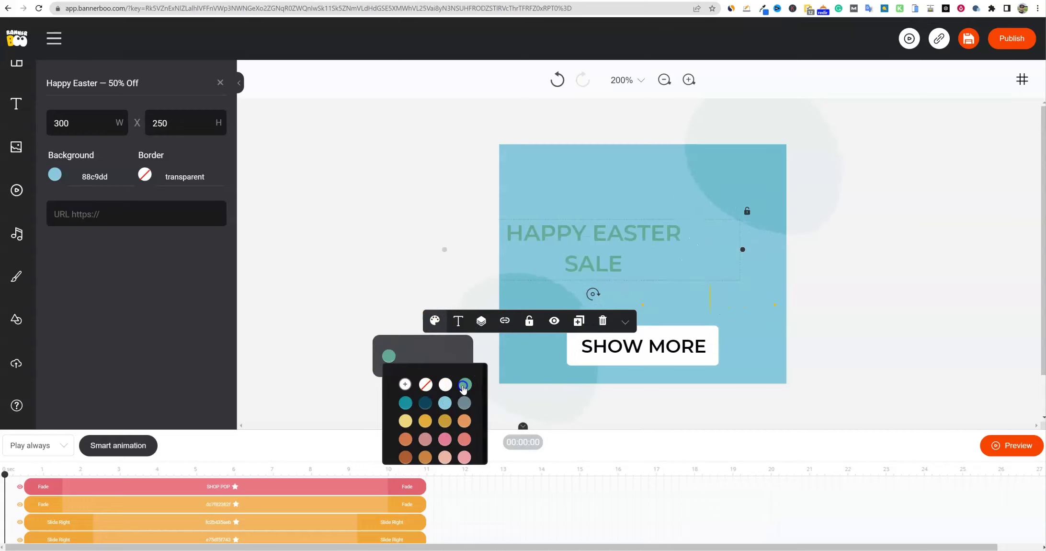
click(405, 403)
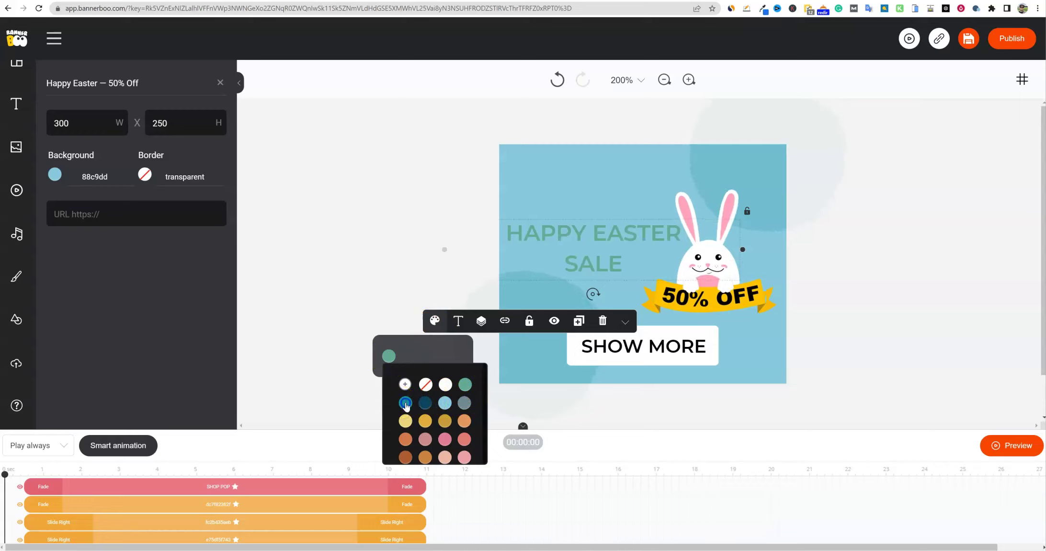
click(406, 421)
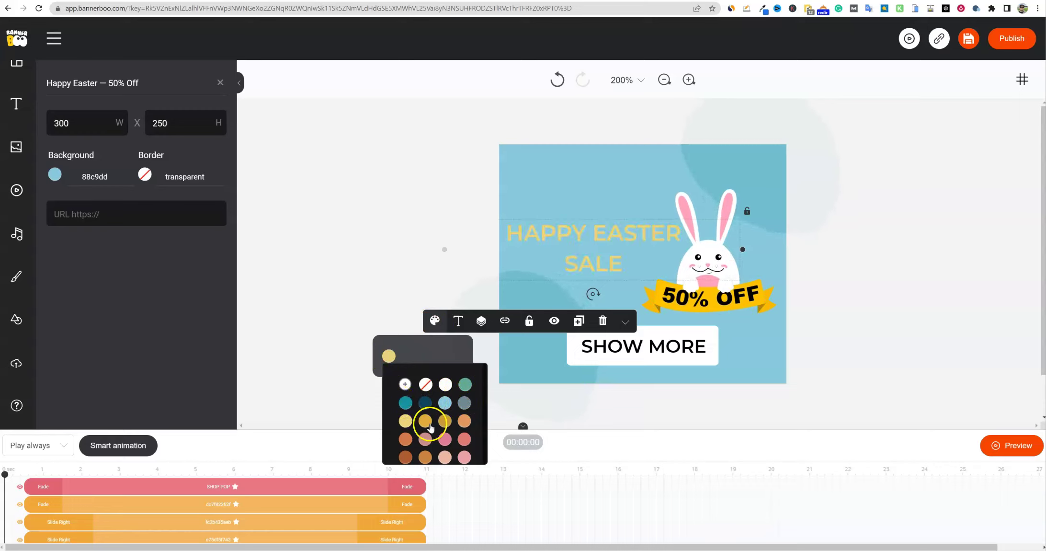
click(611, 182)
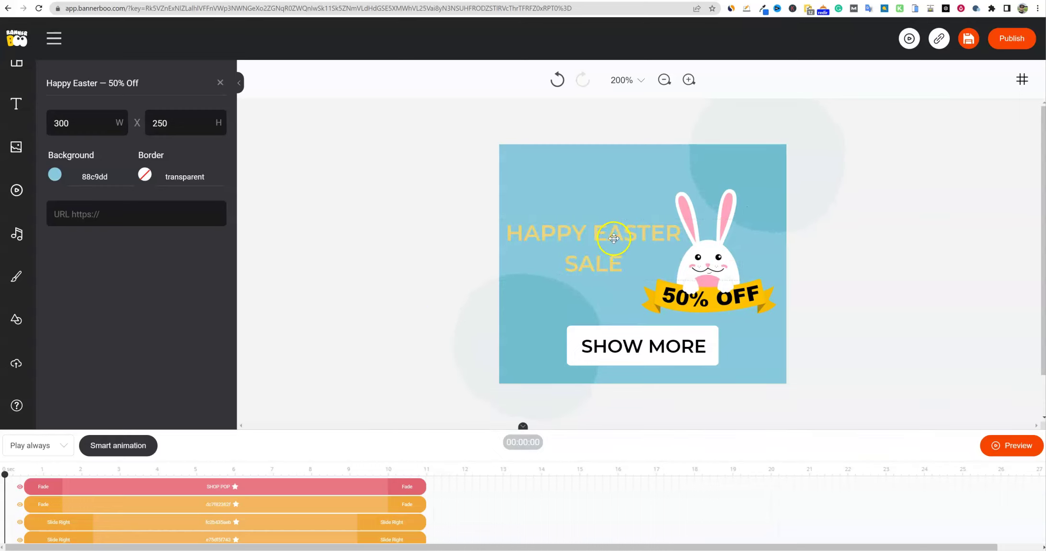
- Move the headline slightly higher and shift the bunny with its 50% OFF ribbon slightly left and down
click(614, 238)
click(712, 297)
click(862, 296)
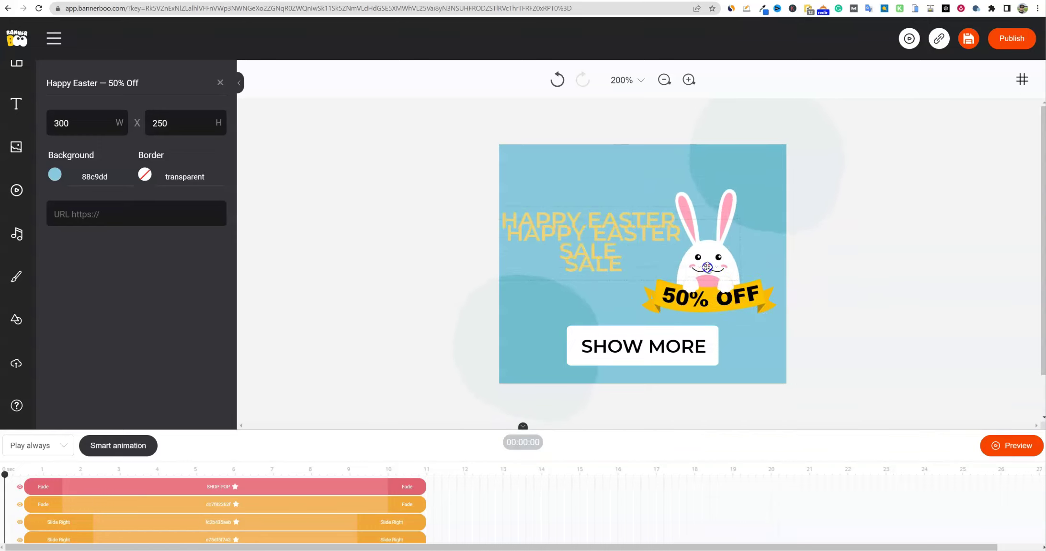
click(706, 272)
drag(706, 272, 685, 281)
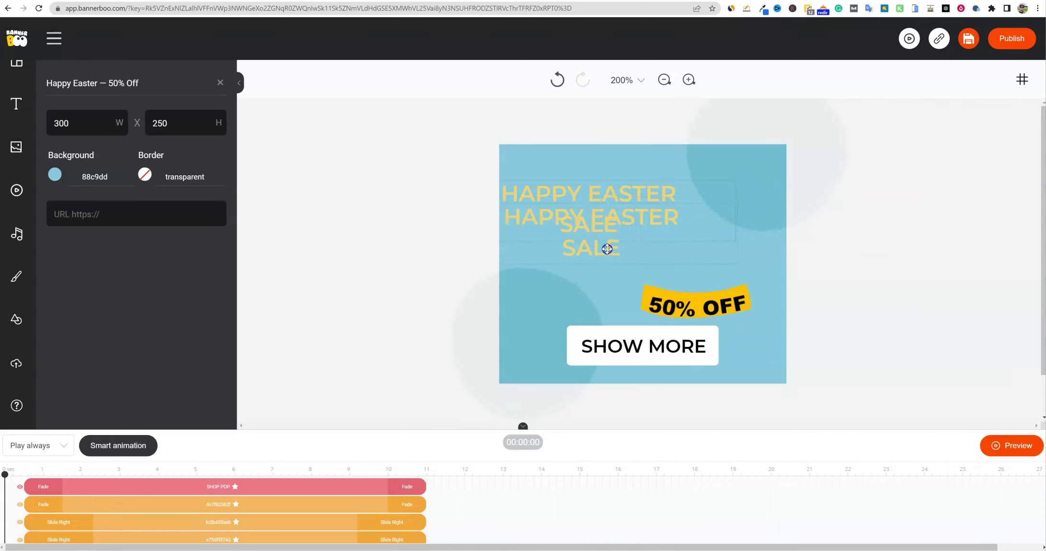
click(248, 482)
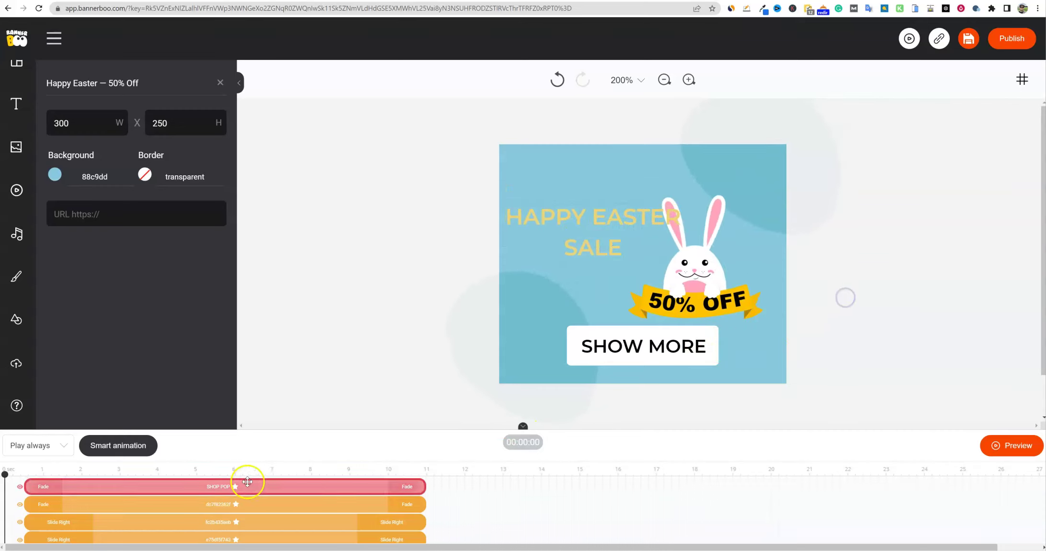
- Break the headline into three lines, "HAPPY", "EASTER" and "SALE", and reposition it to the left of the bunny
click(598, 216)
double_click(592, 217)
click(592, 217)
key(Return)
click(590, 212)
drag(592, 247, 584, 236)
click(858, 266)
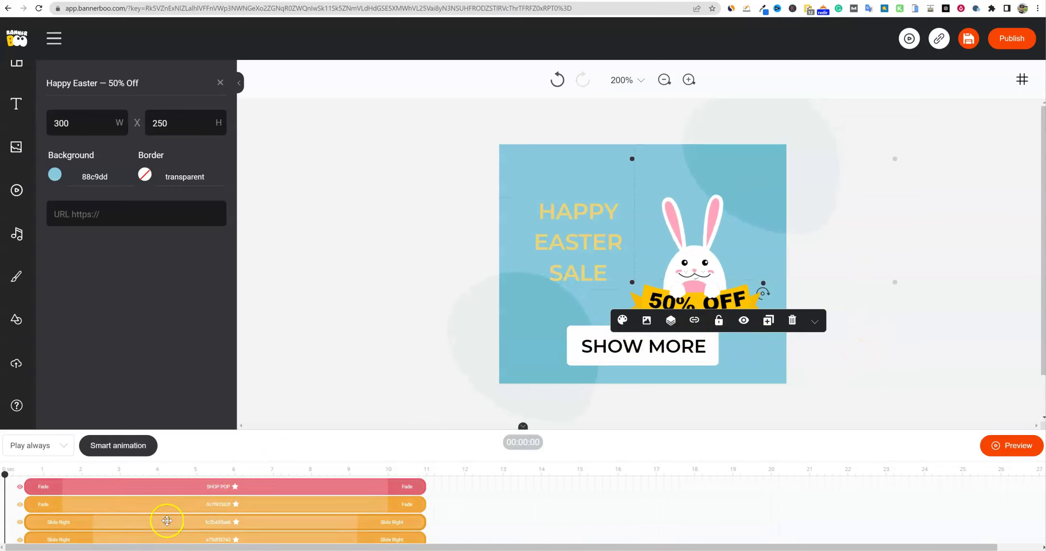
- Choose the Slide right-left animation for the SHOP POP layer in the timeline
click(221, 486)
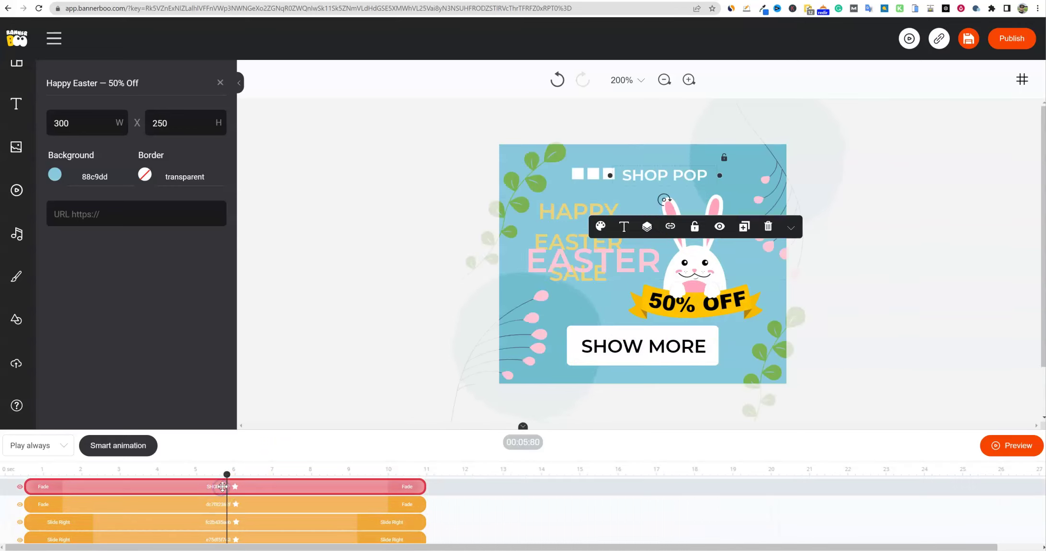
click(234, 486)
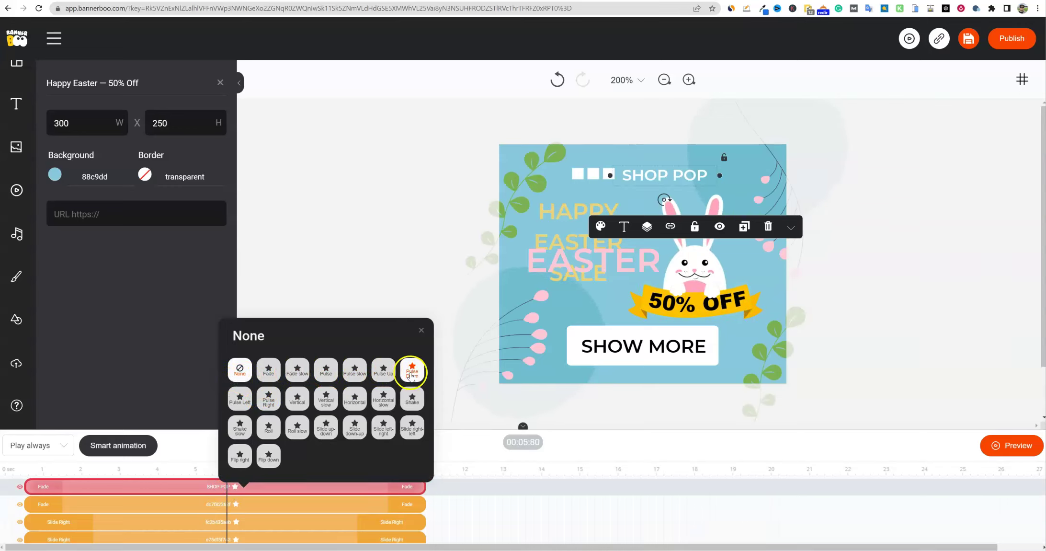
click(414, 428)
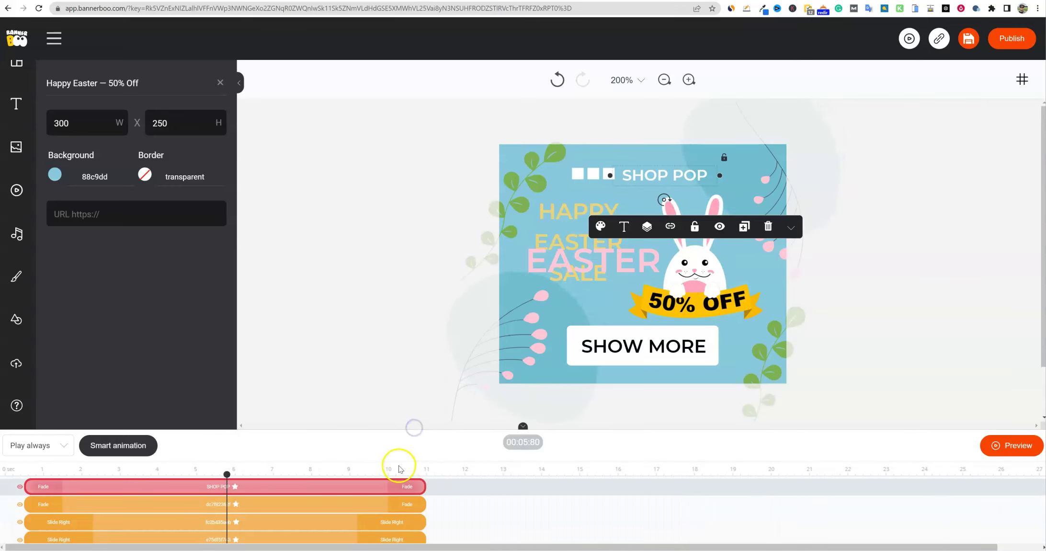
- Choose the Vertical slow animation for the bunny's layer and shorten its timeline bar to end at about 10 seconds
scroll(275, 508, down, 3)
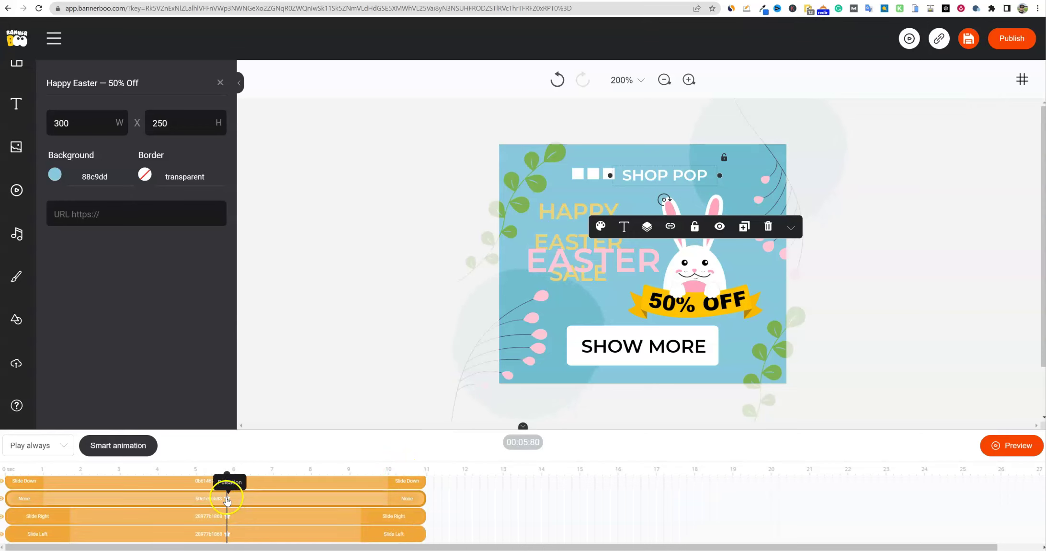
click(228, 498)
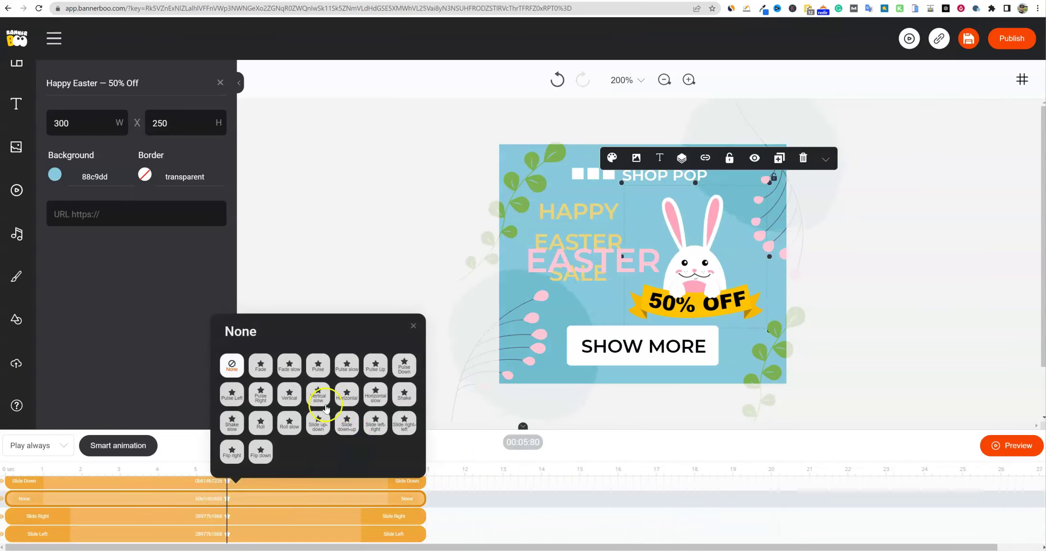
click(319, 397)
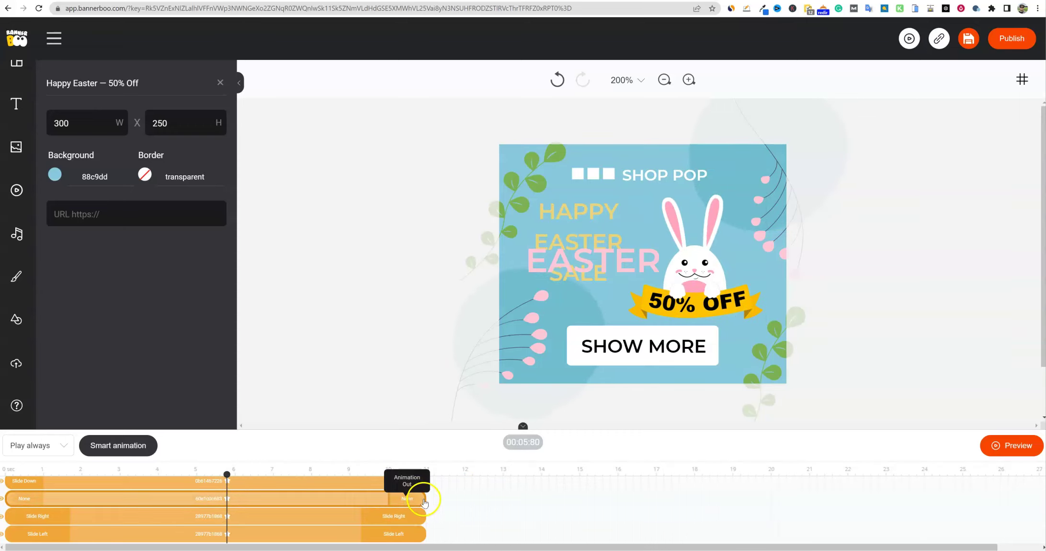
drag(447, 501, 383, 507)
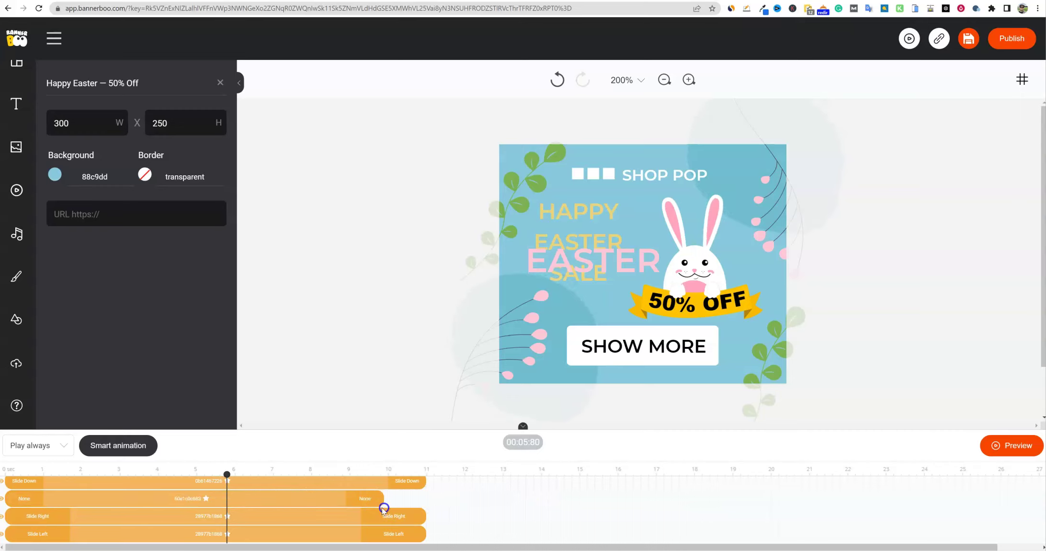
scroll(163, 518, up, 3)
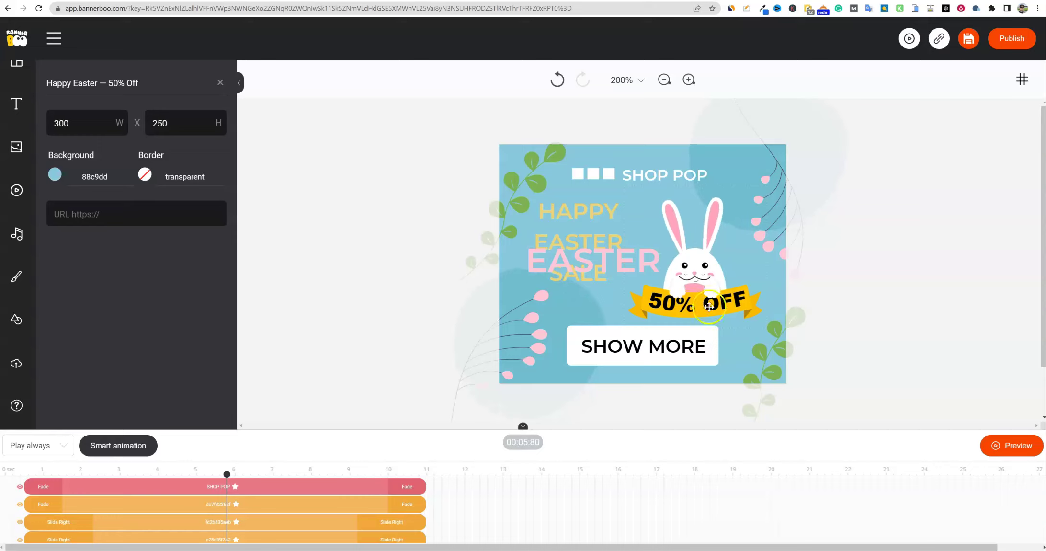
- Delete the pink "EASTER" text that overlaps the yellow headline
click(833, 229)
click(589, 258)
click(591, 268)
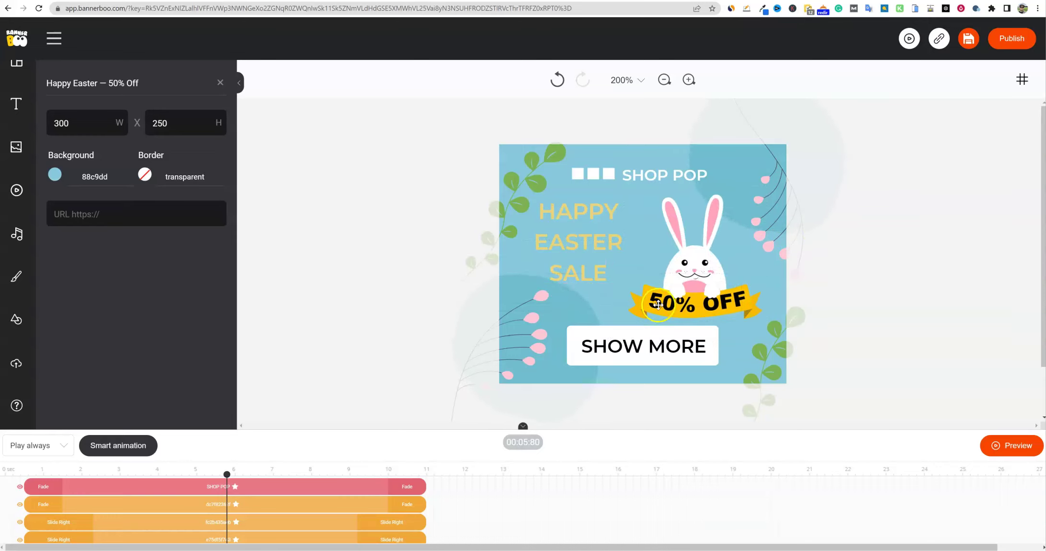
- Move the yellow "HAPPY EASTER SALE" headline slightly right and up, and open its text settings
click(584, 243)
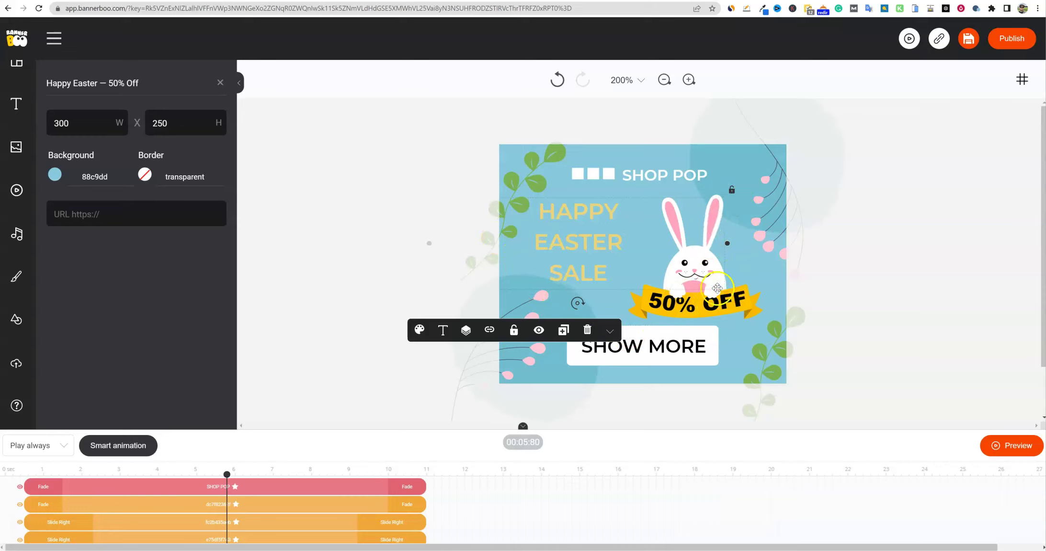
click(327, 420)
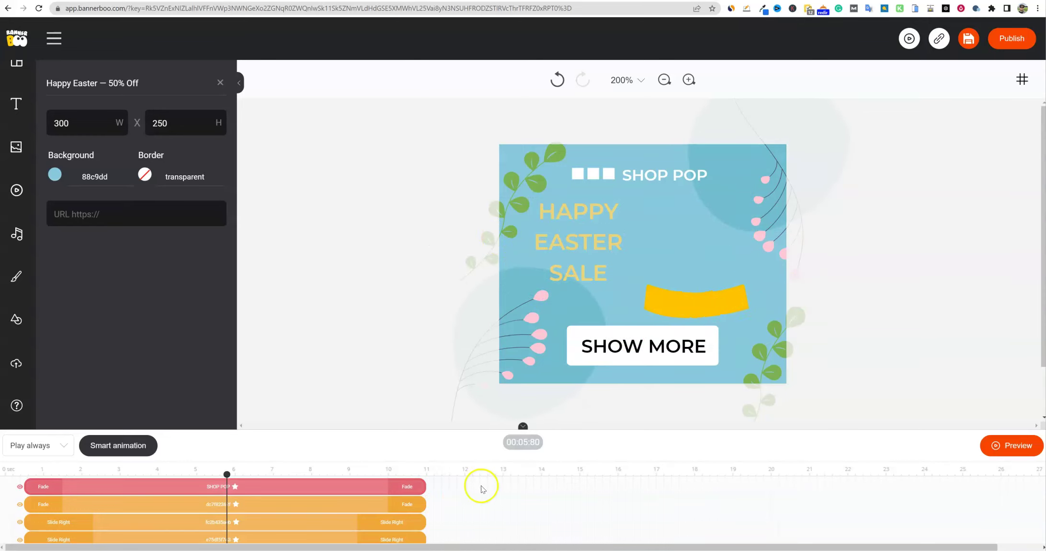
click(686, 267)
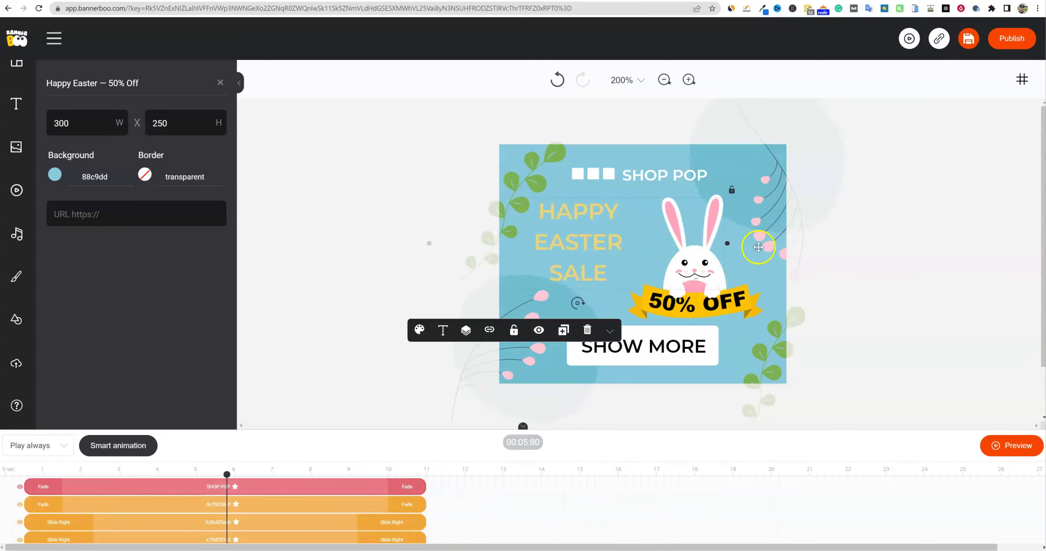
click(757, 246)
click(590, 243)
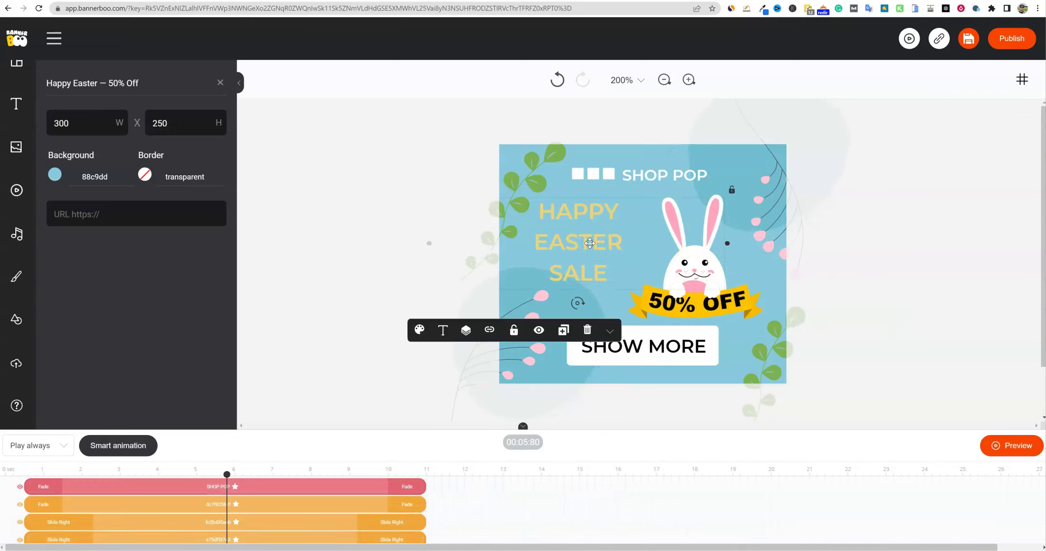
drag(694, 212, 705, 210)
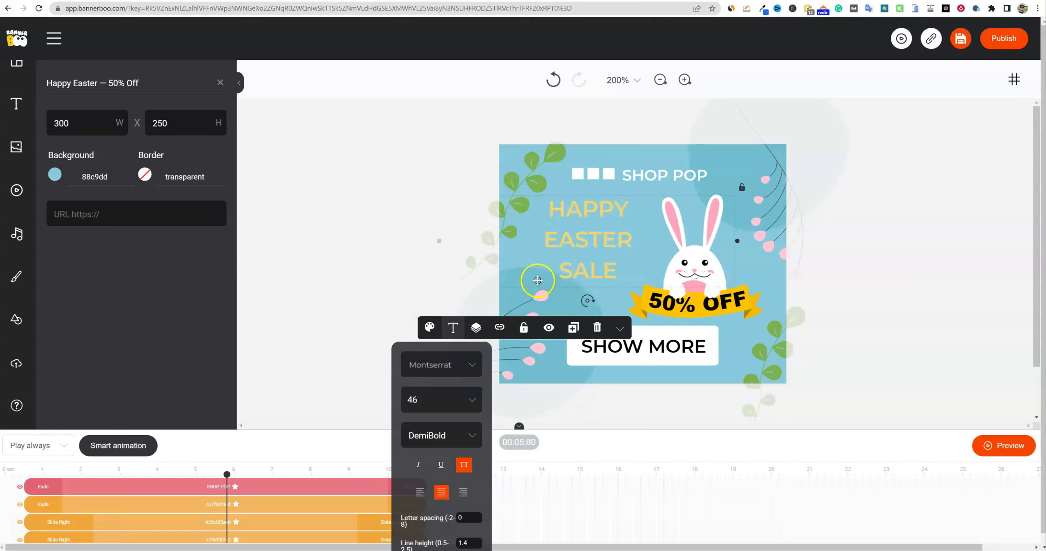
- Increase the headline's font size to 59
click(473, 400)
click(473, 401)
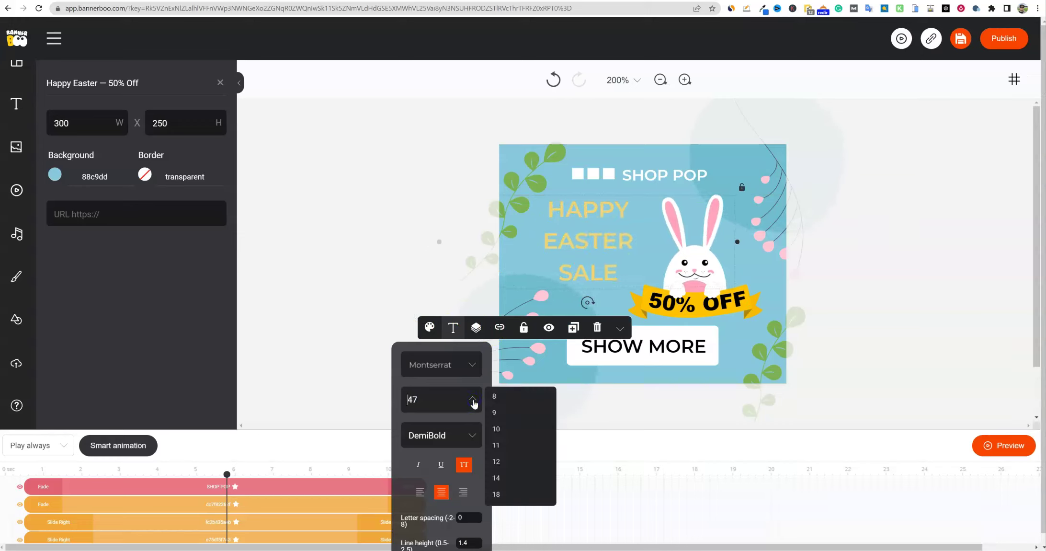
click(473, 401)
click(473, 402)
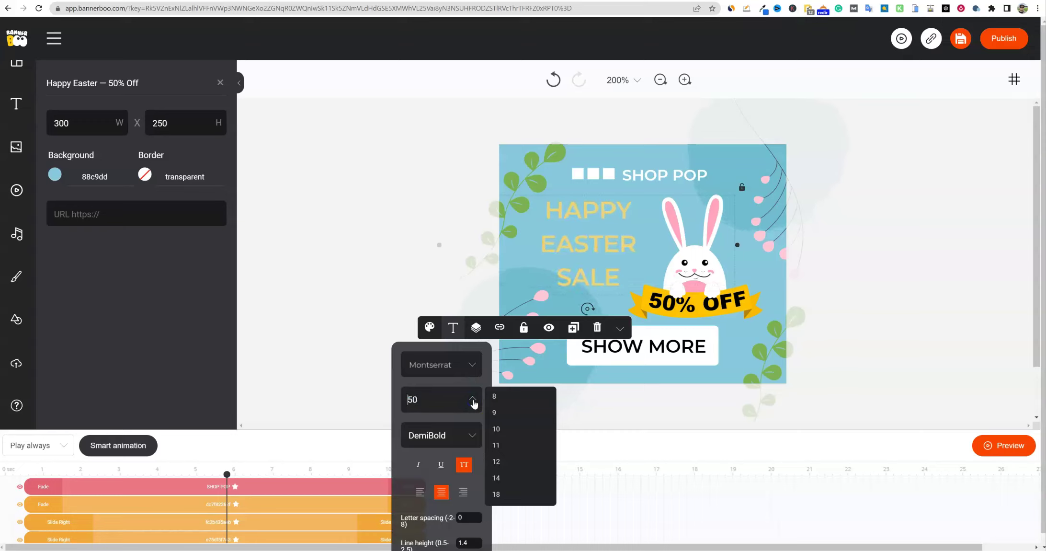
click(473, 401)
click(473, 401)
click(473, 401)
click(473, 401)
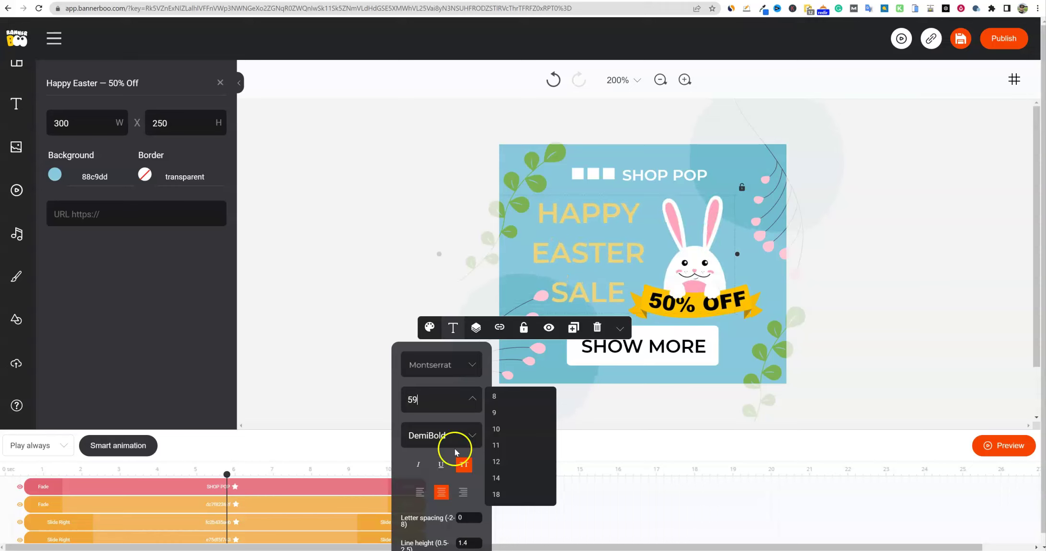
- Reduce the headline's line height to 0.92
scroll(450, 529, down, 1)
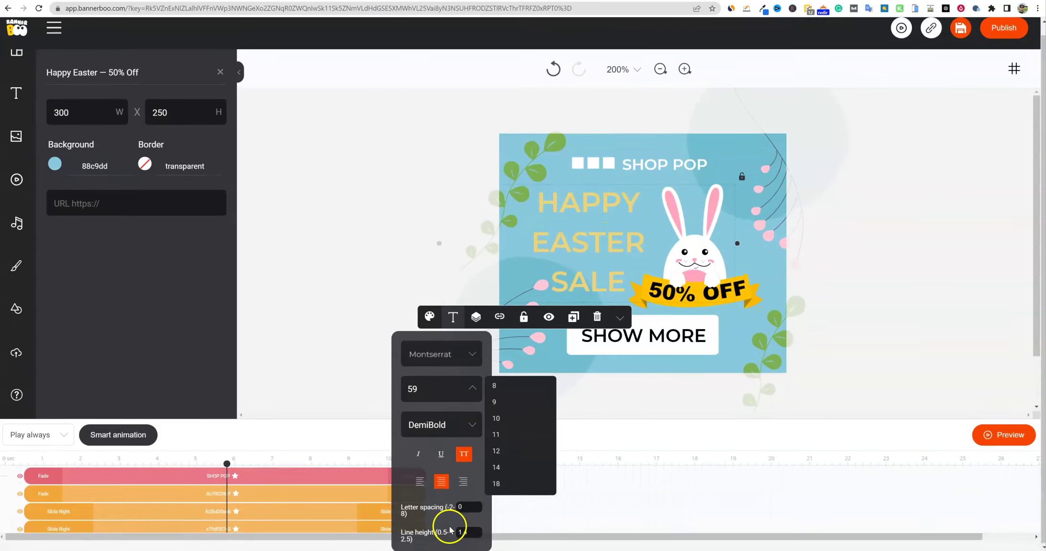
click(478, 533)
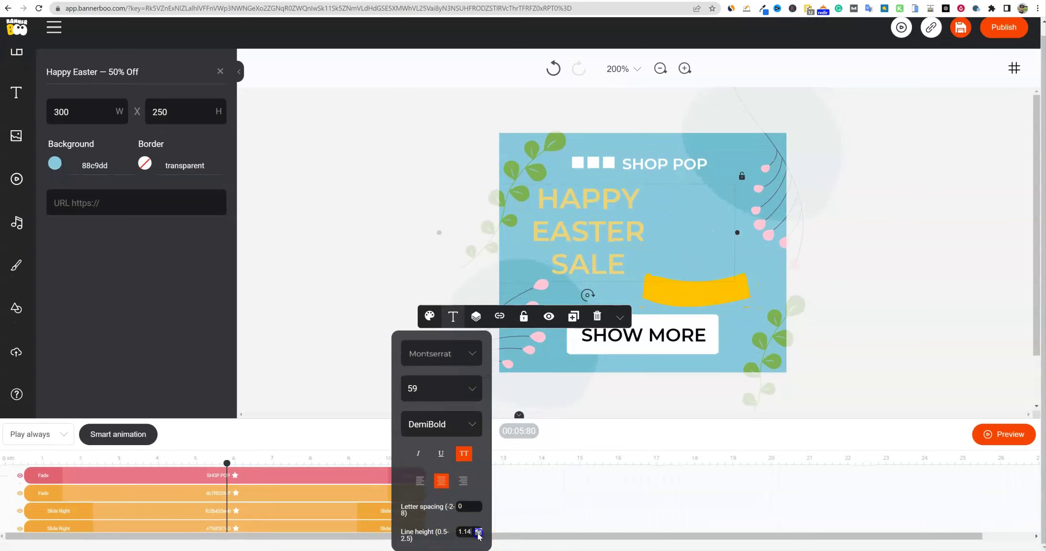
click(478, 533)
- Enlarge the headline further by setting its font size to 69
drag(453, 390, 404, 389)
text(70)
key(Up)
key(Up)
key(Up)
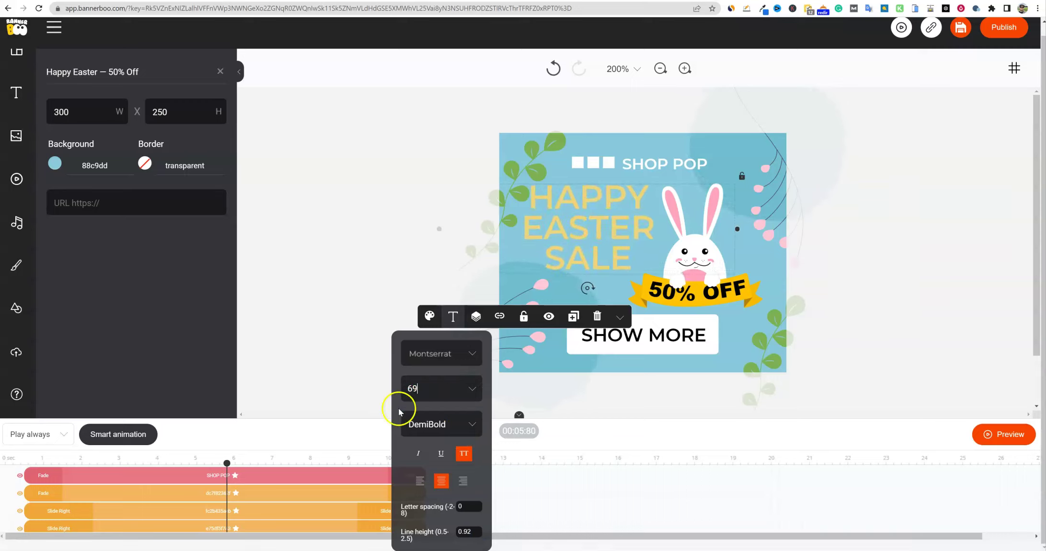
- Set the headline's weight to Bold and change its font to Cabin Sketch
click(469, 424)
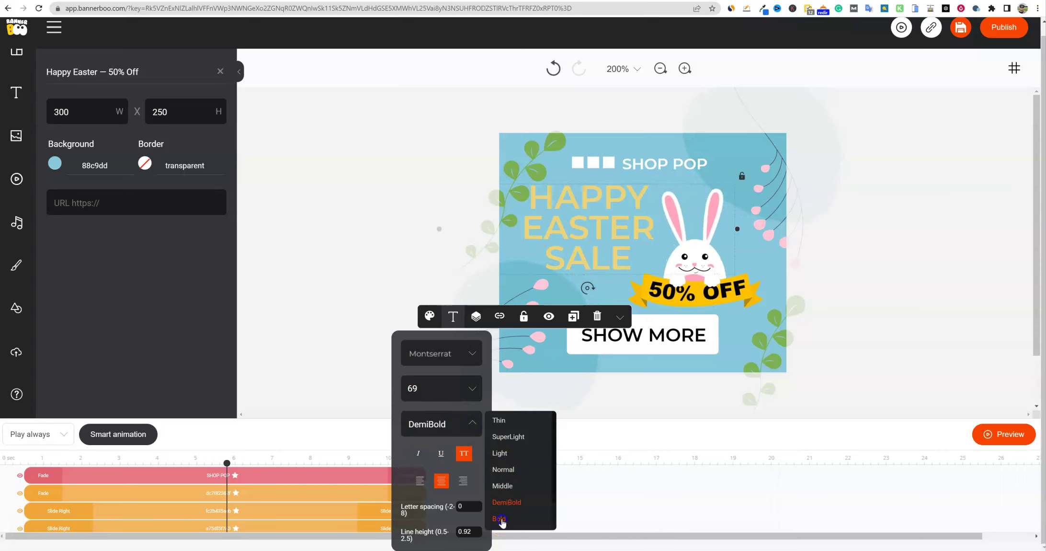
click(502, 518)
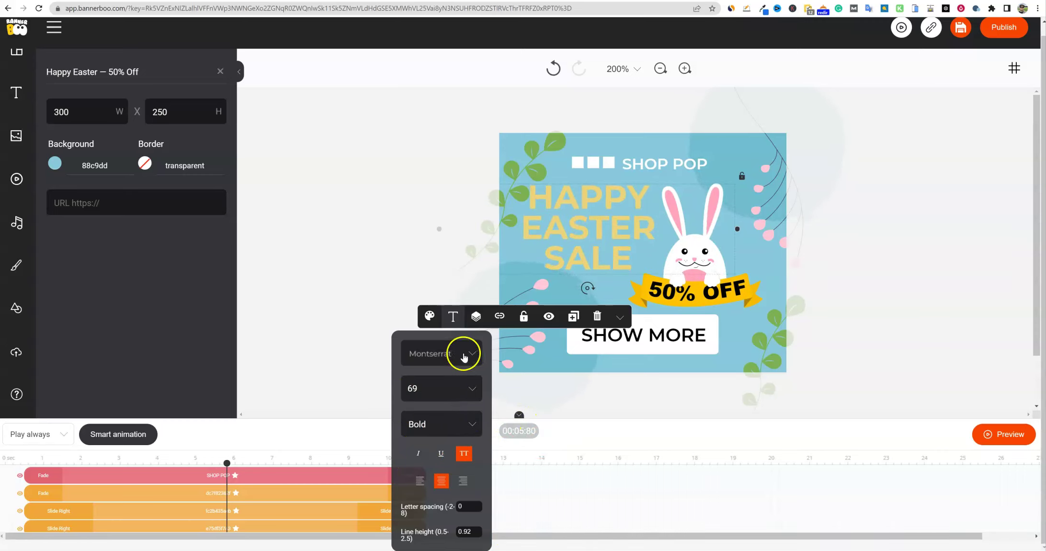
click(474, 353)
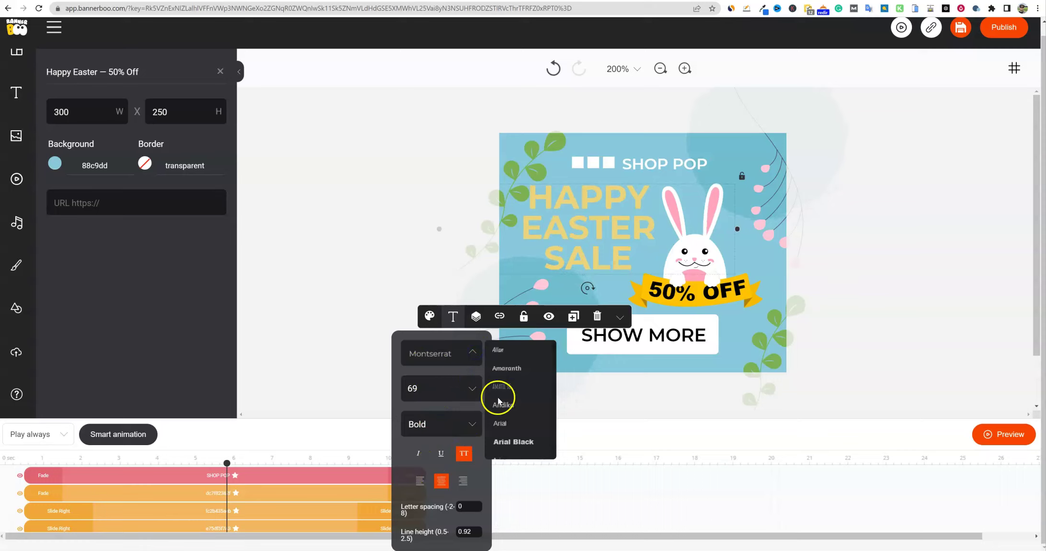
click(522, 436)
- Make the headline italic and increase its font size to 86
key(Up)
key(Up)
key(Up)
key(Up)
key(Up)
key(Up)
key(Up)
key(Up)
key(Up)
key(Up)
key(Up)
key(Up)
key(Up)
key(Up)
key(Up)
key(Up)
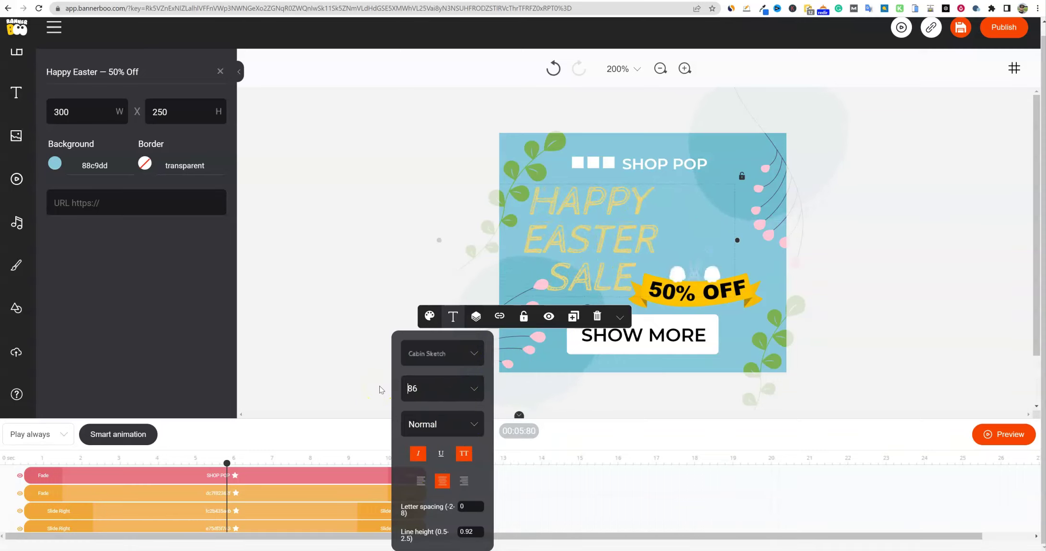
- Delete the three white squares beside the SHOP POP text
click(636, 164)
click(588, 162)
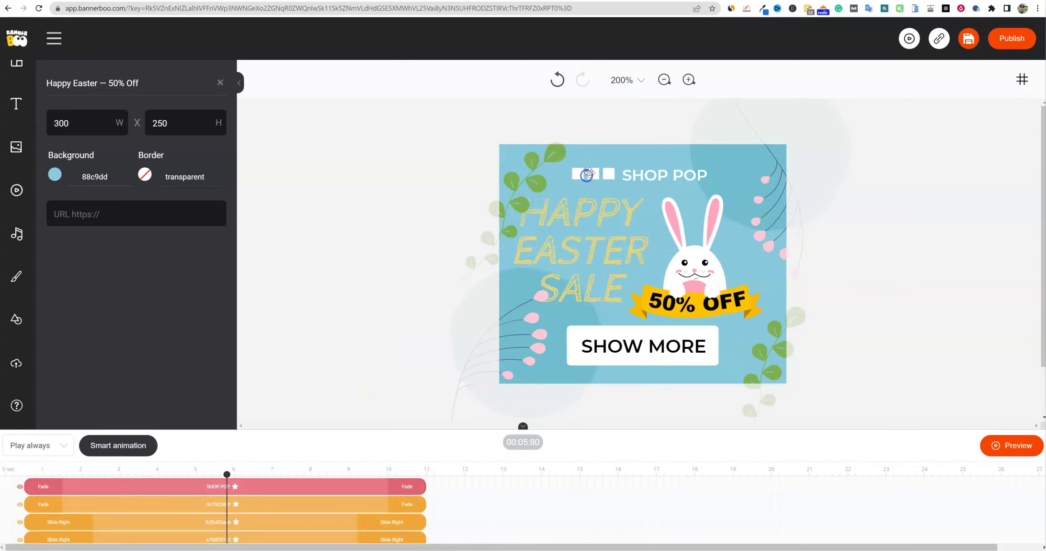
key(Delete)
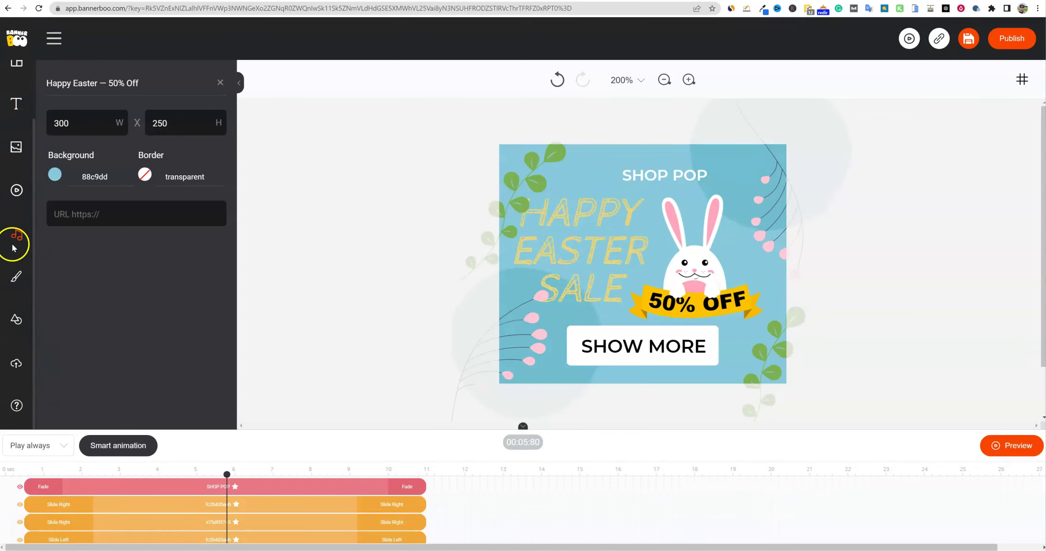
- Try a small square from the shape library on the banner, and delete it
click(18, 321)
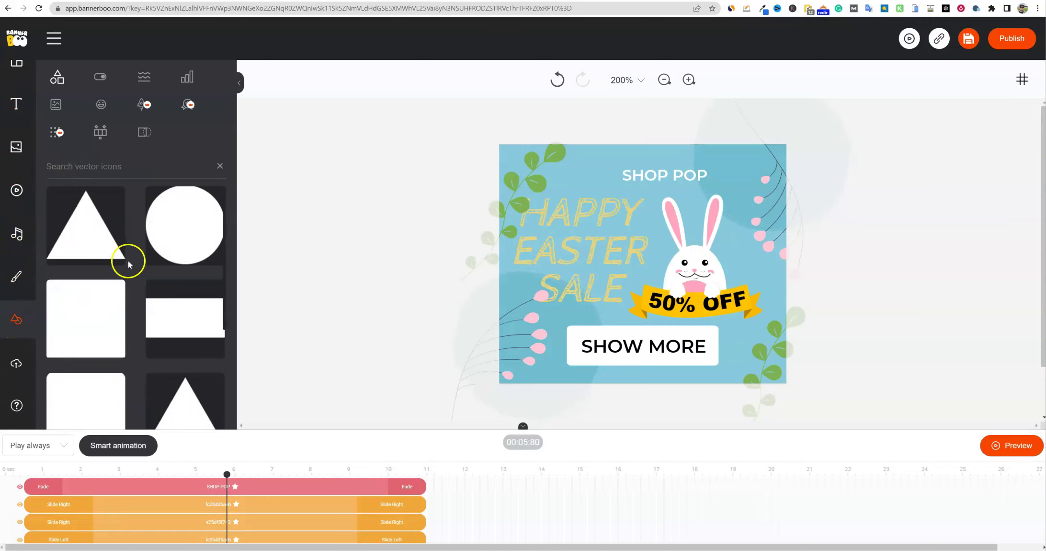
drag(328, 277, 571, 258)
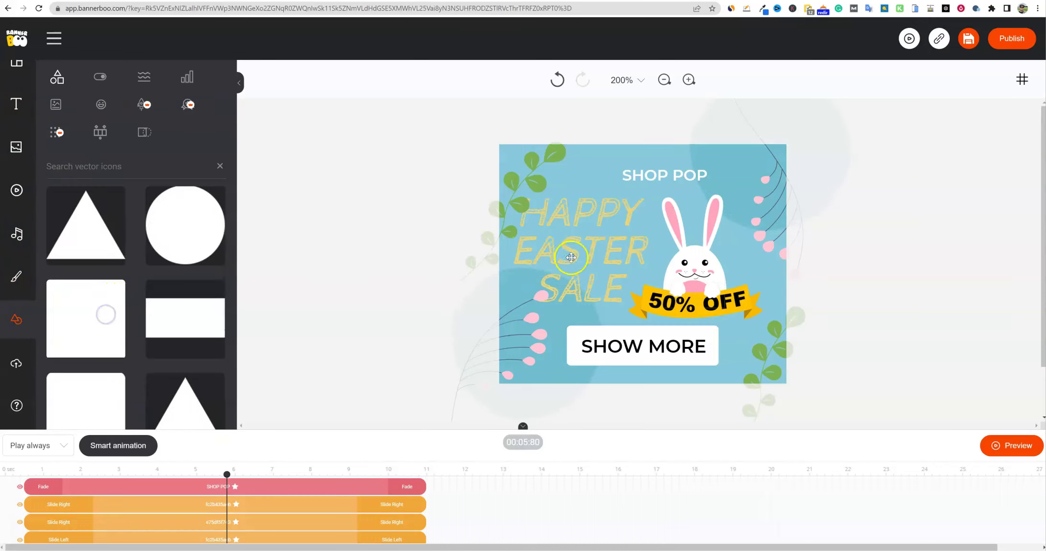
drag(637, 217, 660, 281)
click(539, 234)
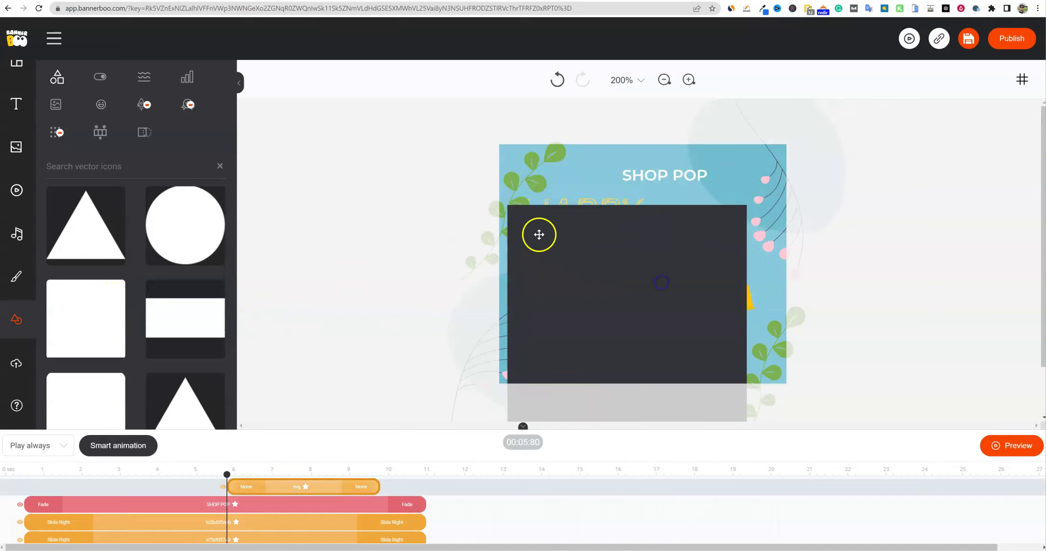
drag(576, 244, 582, 272)
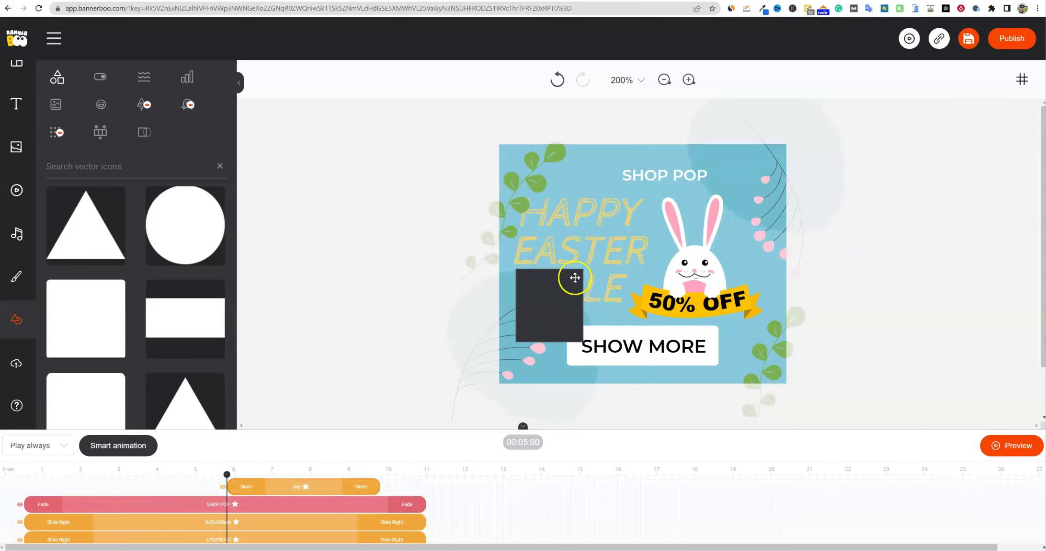
click(575, 277)
key(Delete)
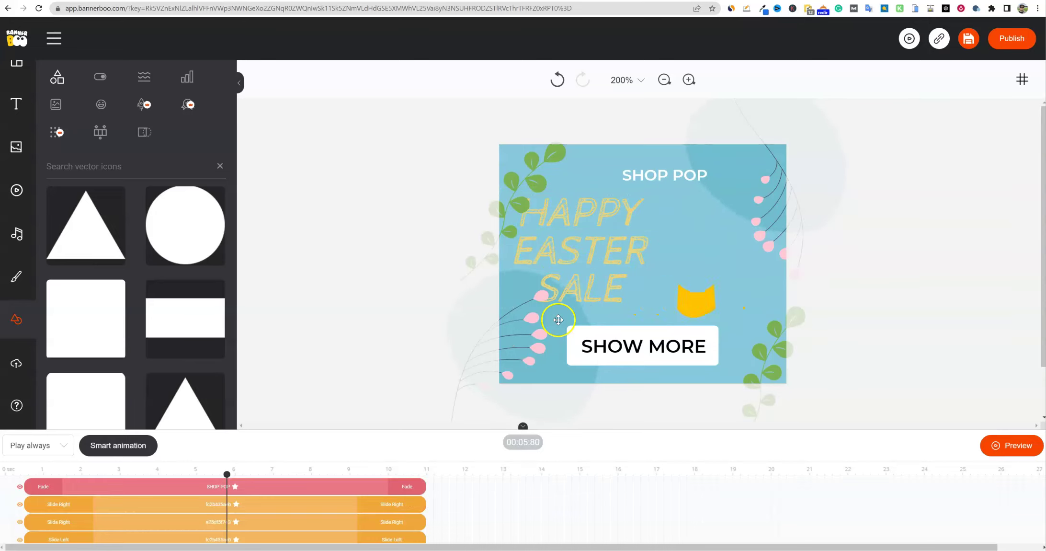
- Bring the HAPPY EASTER SALE headline forward in the layer order
click(570, 216)
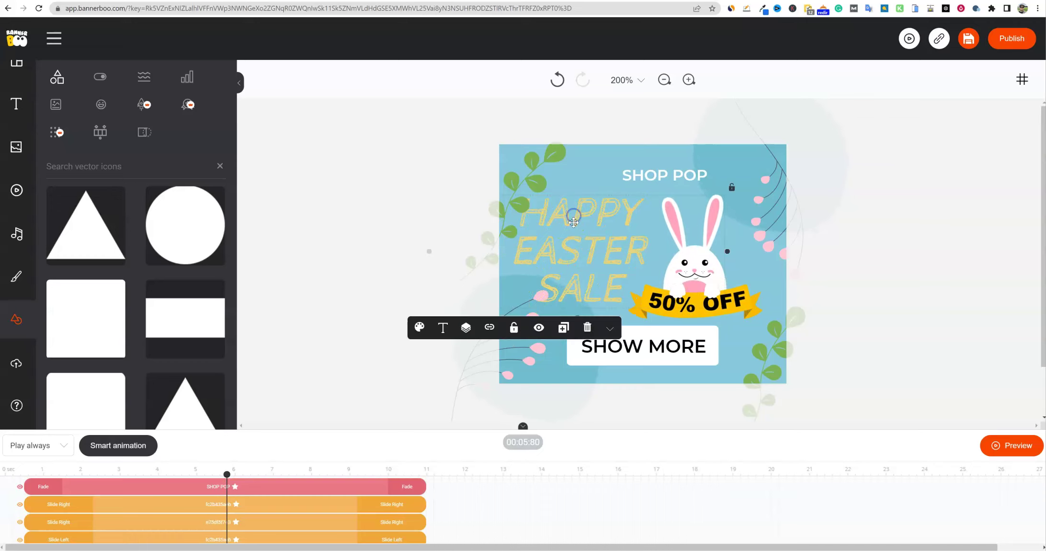
click(576, 252)
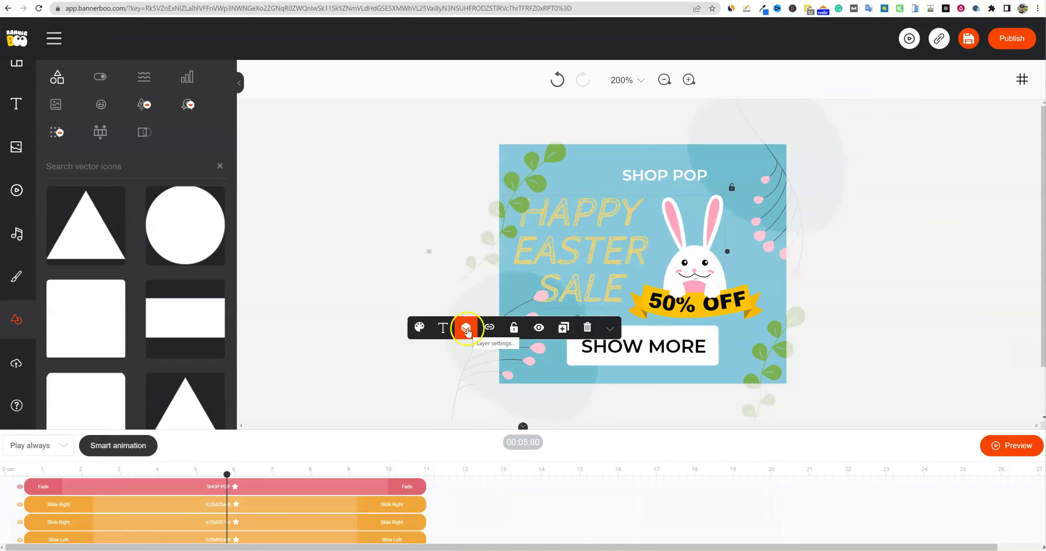
click(466, 328)
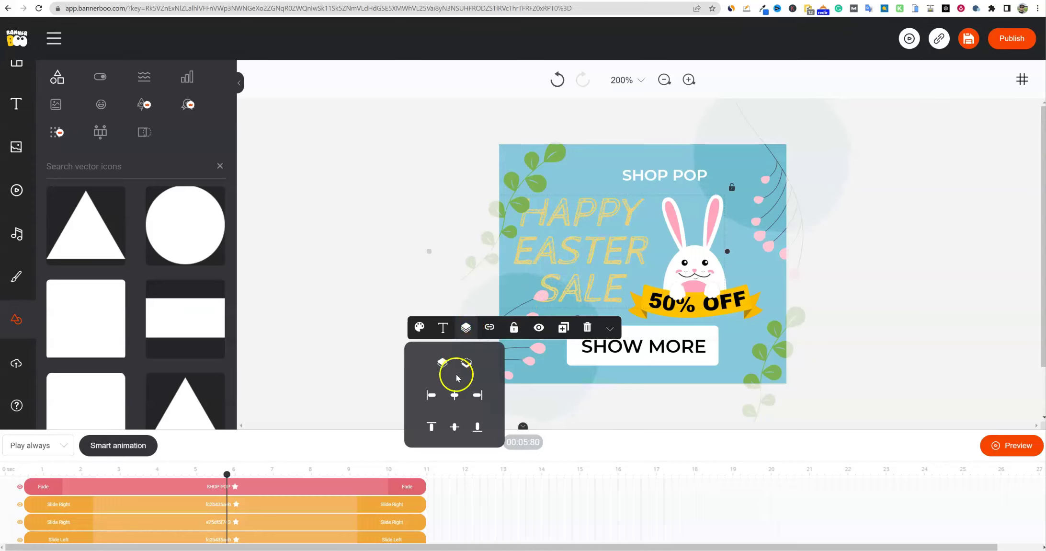
click(441, 364)
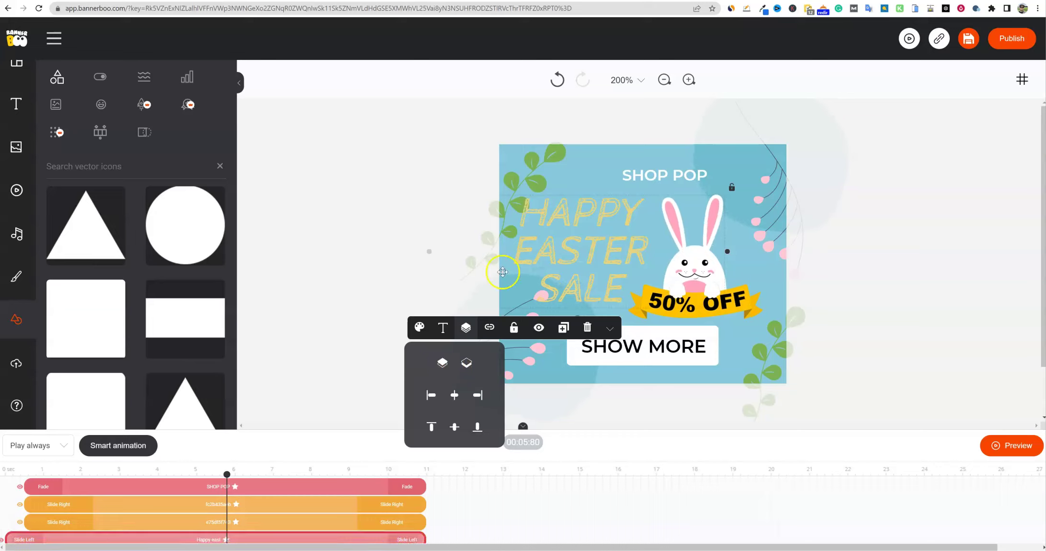
click(432, 175)
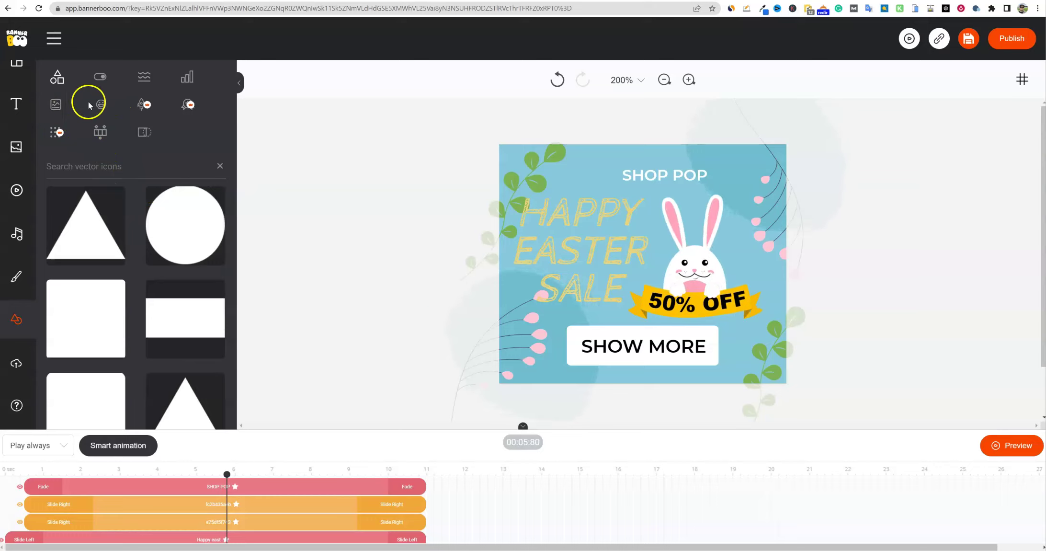
- Search the icon library for "easter" and add the diagonally striped egg to the banner
click(56, 106)
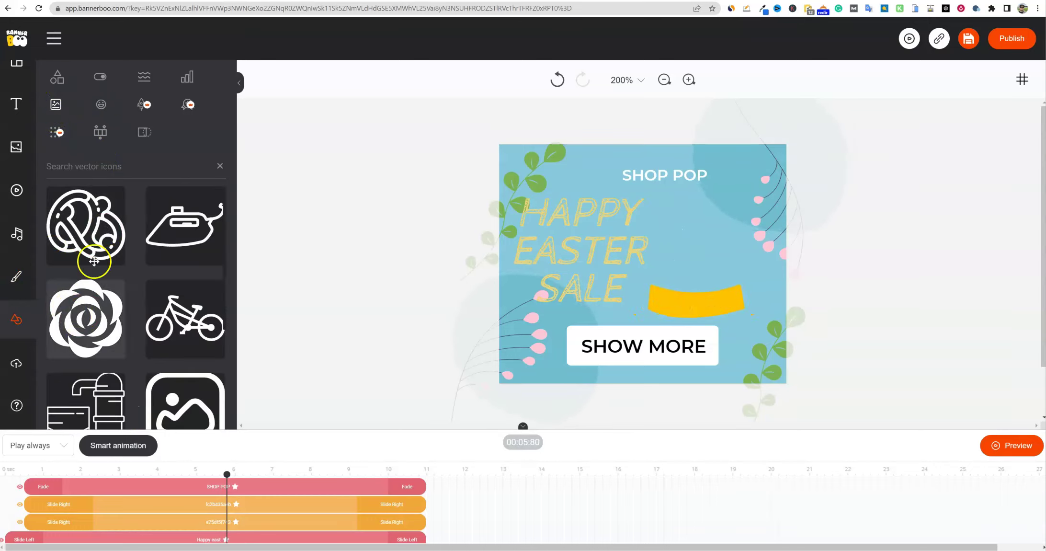
text(bunny)
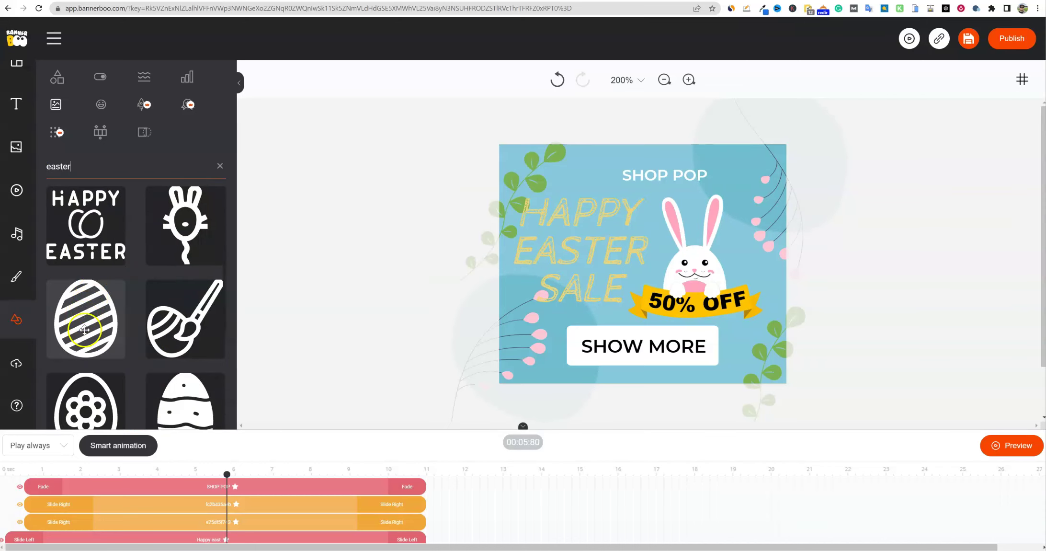
drag(84, 329, 621, 255)
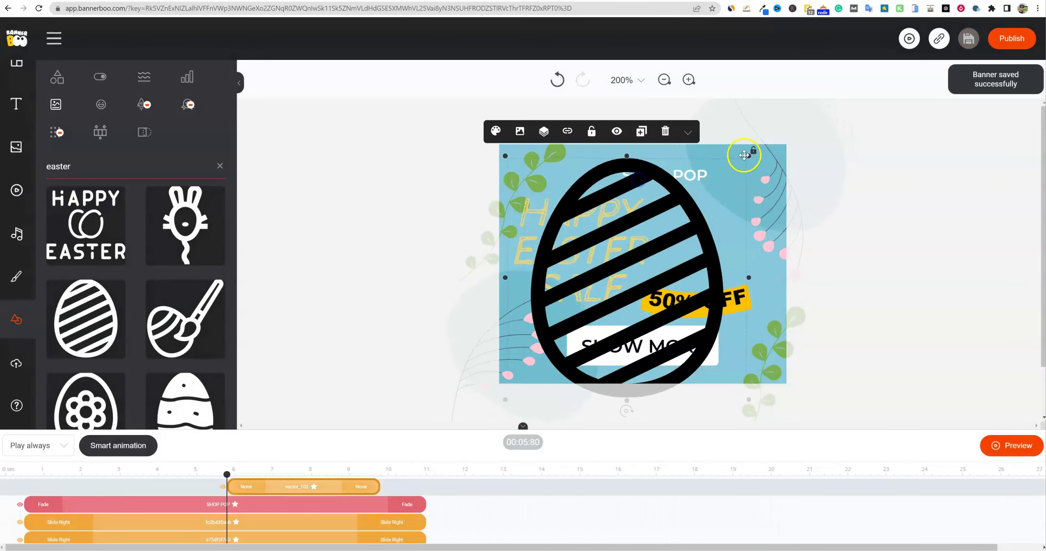
- Shrink the striped egg to logo size and place it just left of the SHOP POP text
drag(748, 156, 553, 307)
key(ctrl+c)
key(ctrl+v)
drag(533, 361, 591, 195)
click(540, 128)
drag(540, 129, 601, 170)
key(ctrl+c)
key(ctrl+v)
- Replace the SHOP POP text with "website.com"
double_click(687, 177)
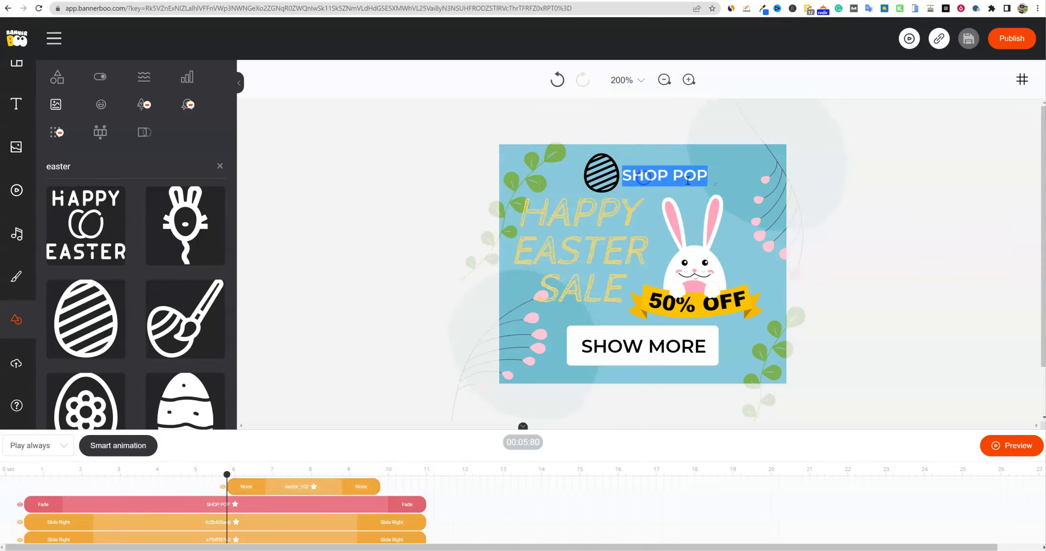
text(website.)
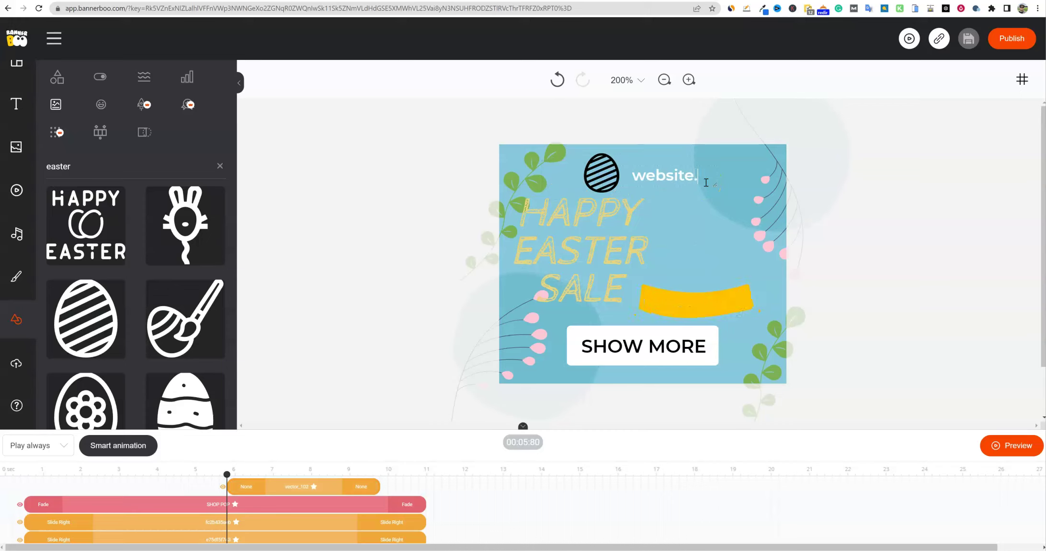
click(790, 215)
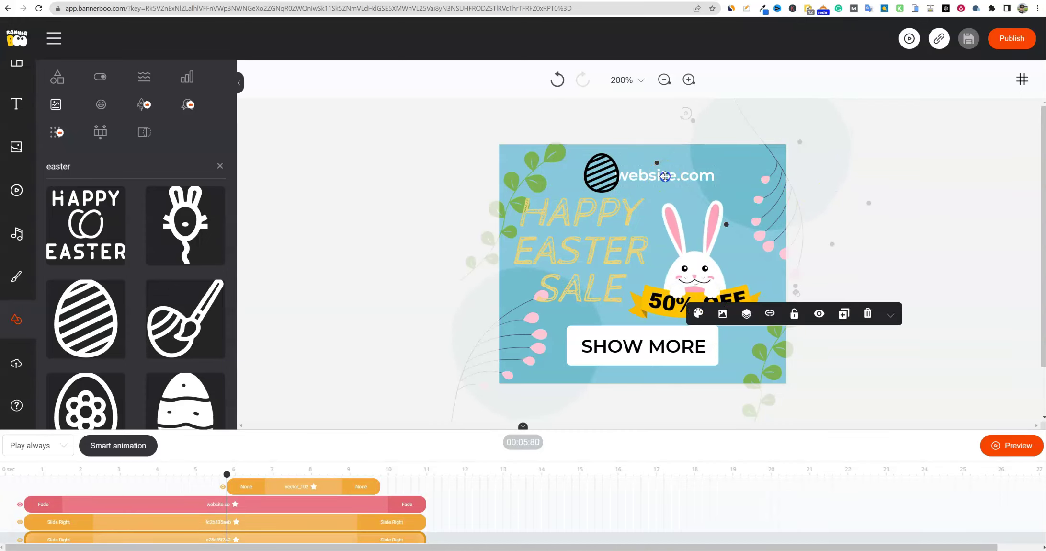
- Move the website.com text clear of the egg and shift both slightly left to centre them above the headline
click(668, 175)
drag(668, 176, 671, 174)
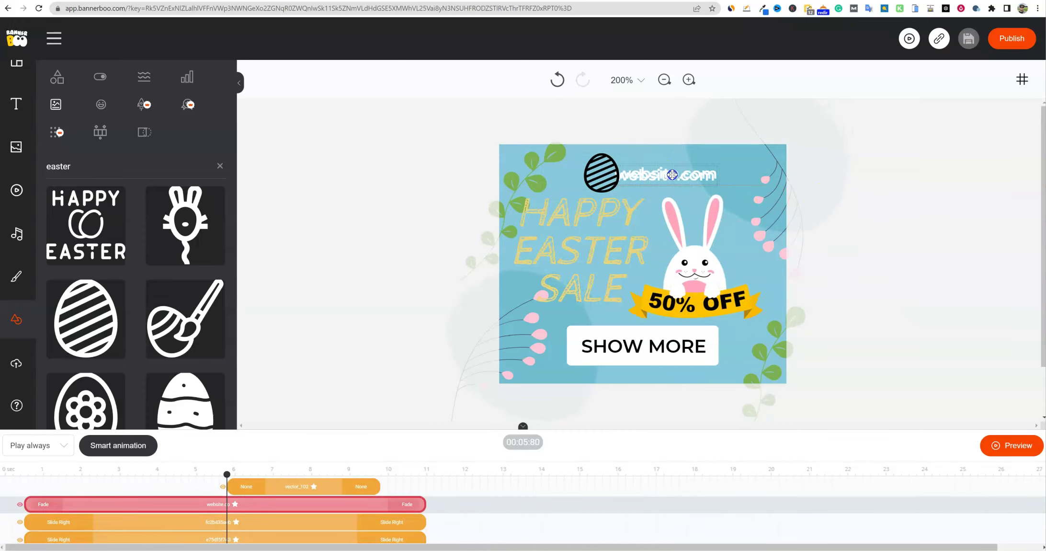
click(673, 222)
click(642, 174)
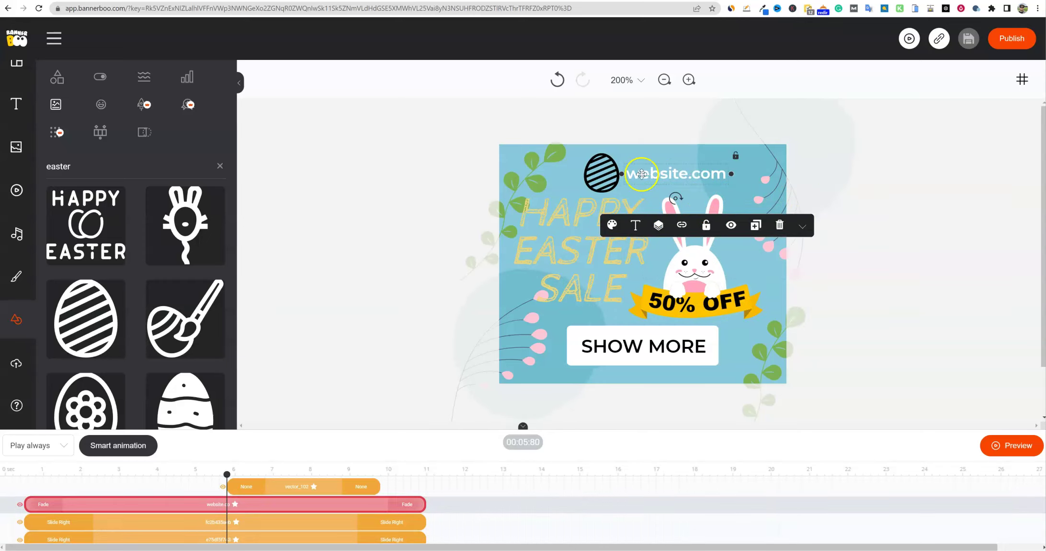
click(609, 174)
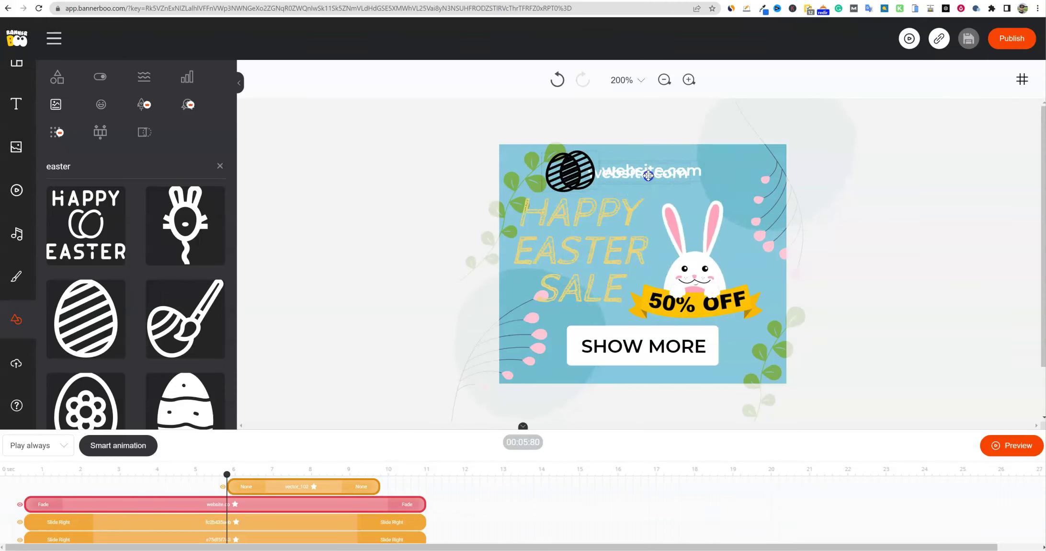
click(864, 236)
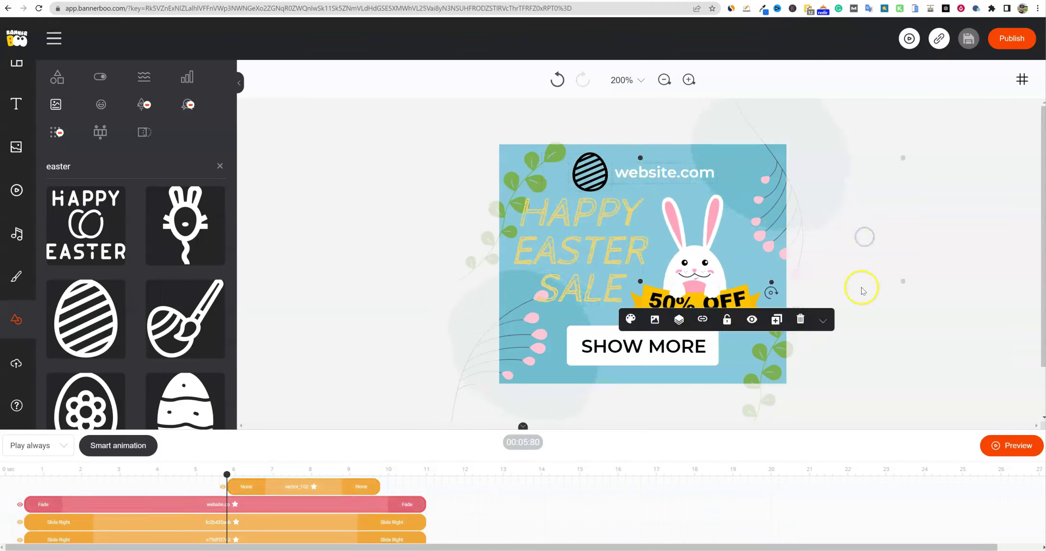
click(782, 309)
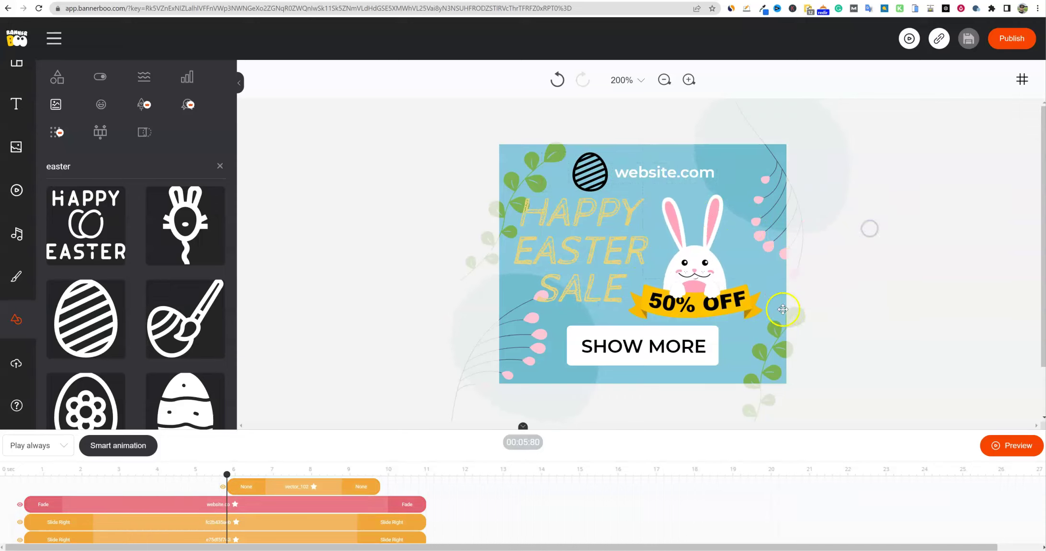
- Move the bunny with its 50% OFF ribbon slightly right, and reposition the headline slightly right and down beside it
click(701, 278)
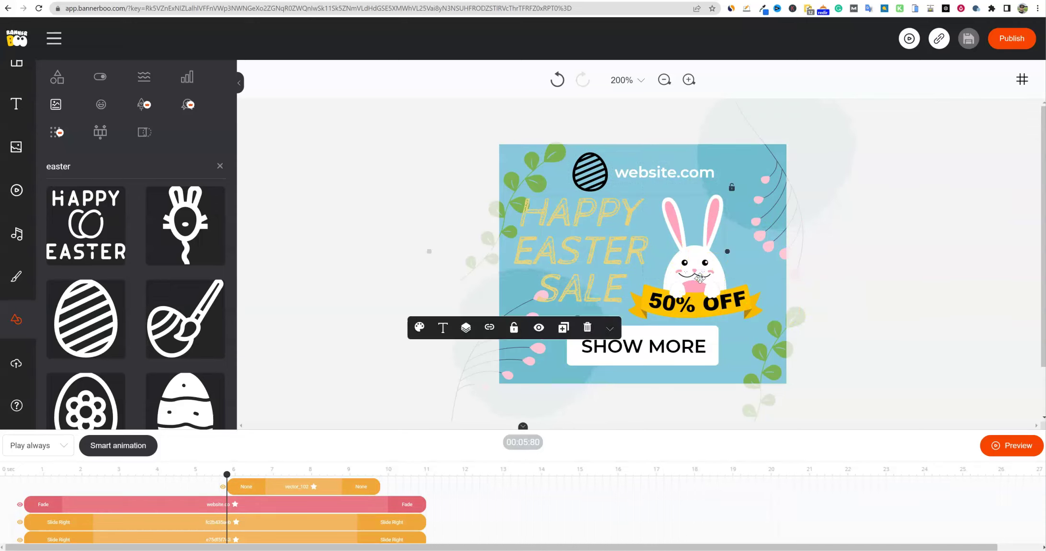
drag(744, 235, 749, 236)
click(695, 278)
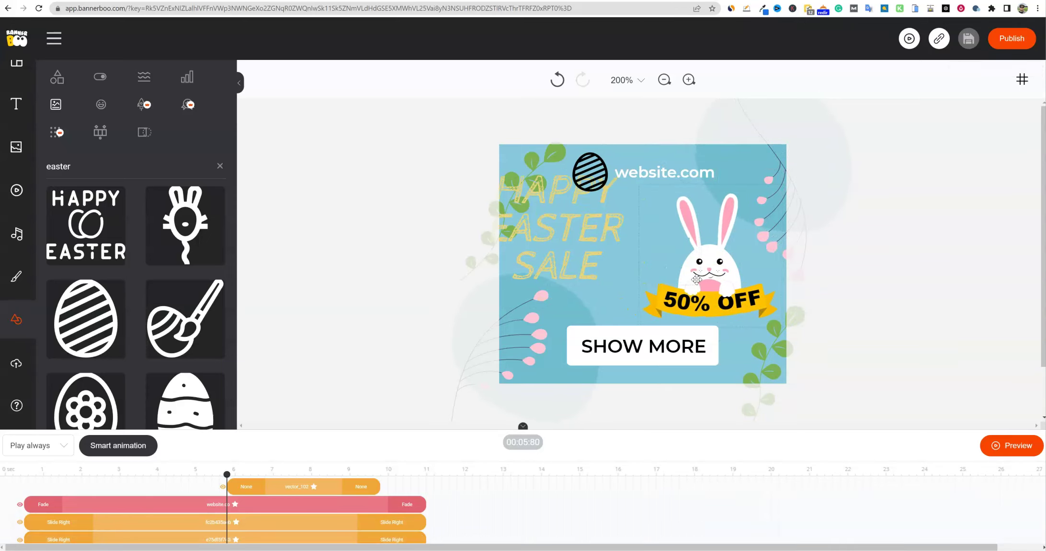
drag(580, 259, 611, 287)
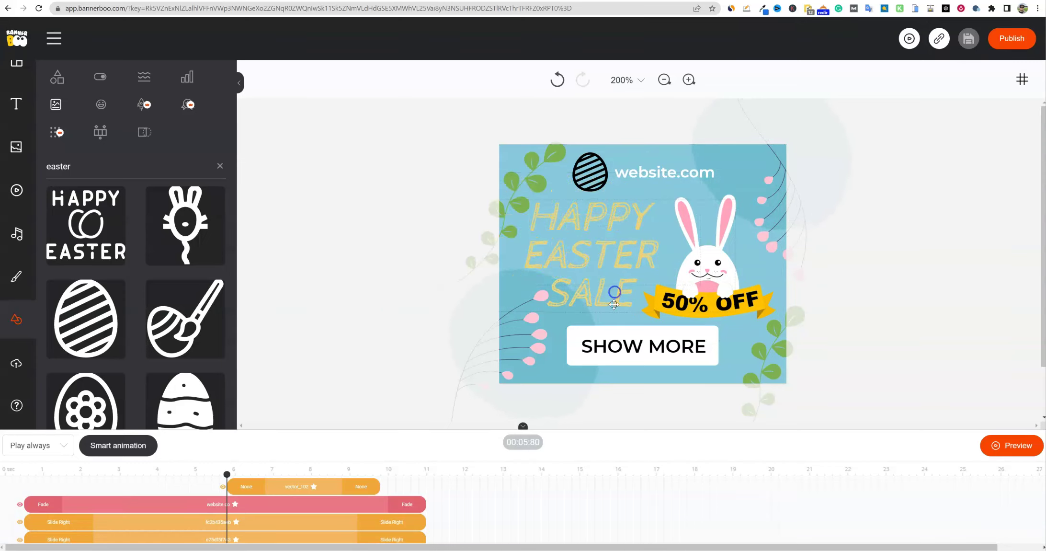
click(589, 283)
- Replace the SHOW MORE text on the white button with "CHECK IT OUT"
click(677, 346)
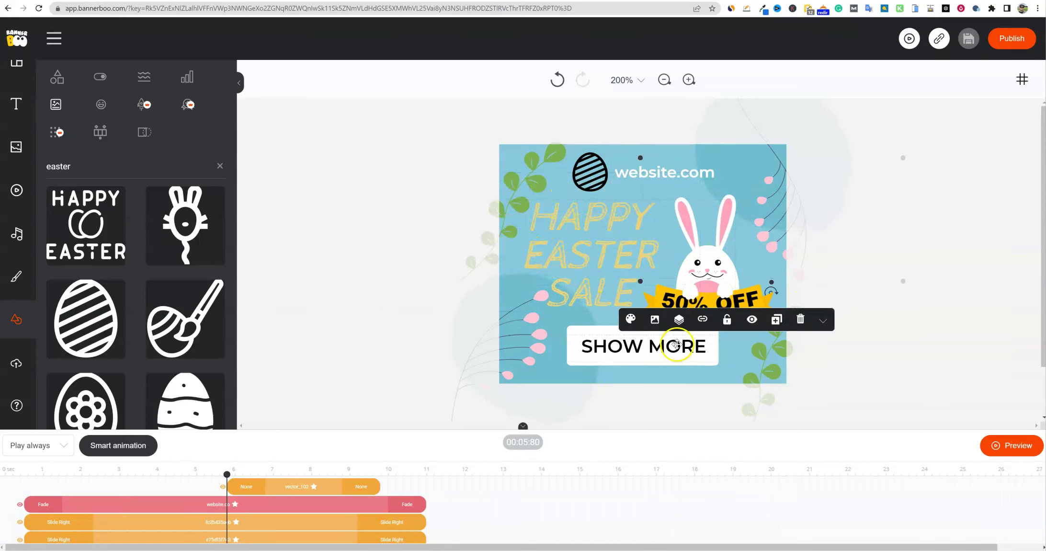
double_click(677, 347)
text(CHECK IT OUT)
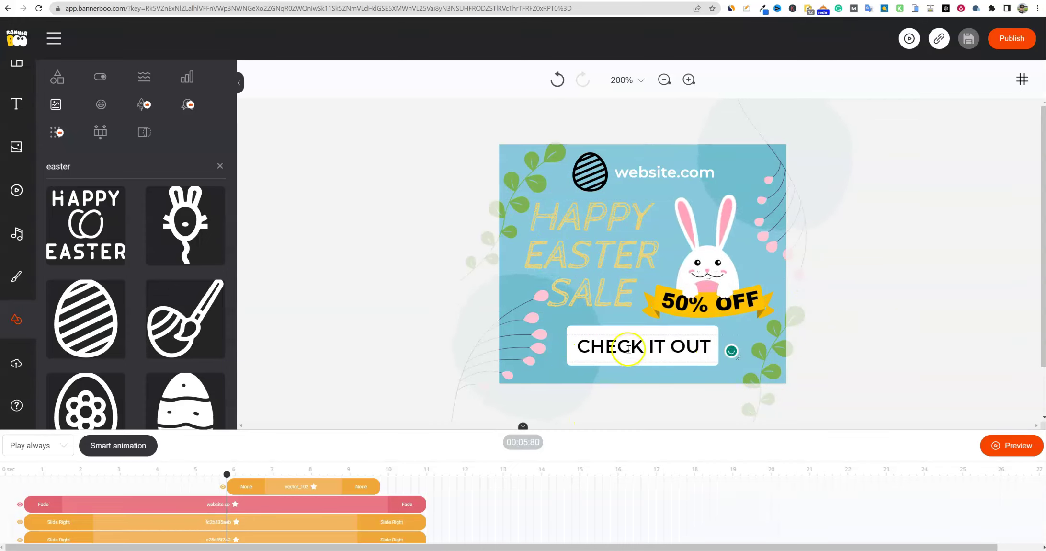
click(592, 338)
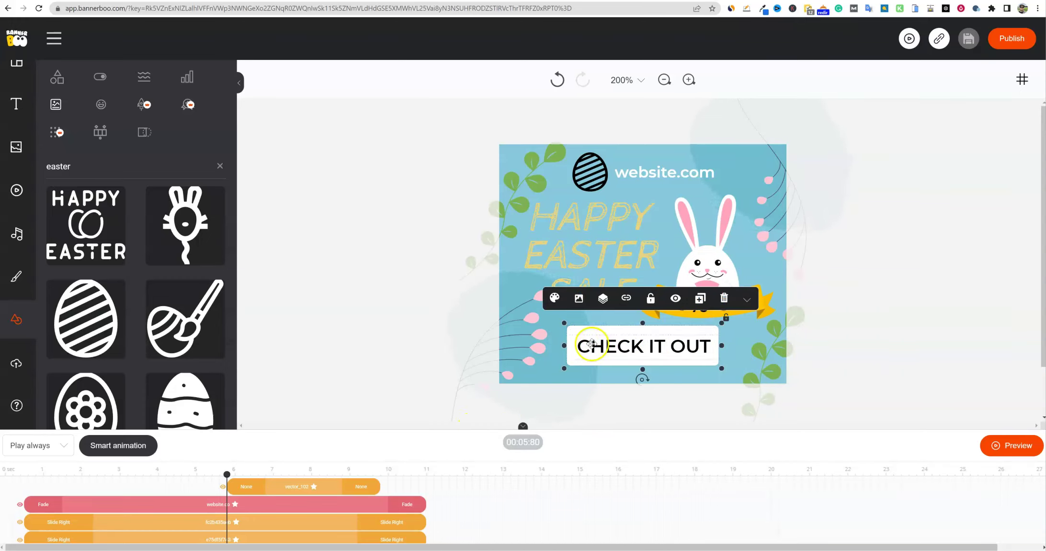
- Apply the Fade smart animation to the banner
click(126, 445)
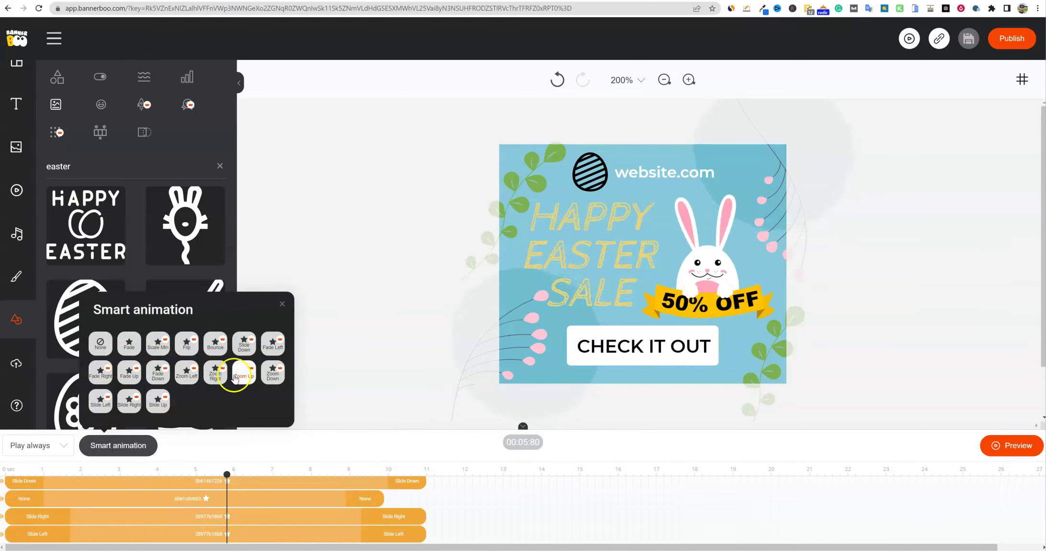
click(128, 344)
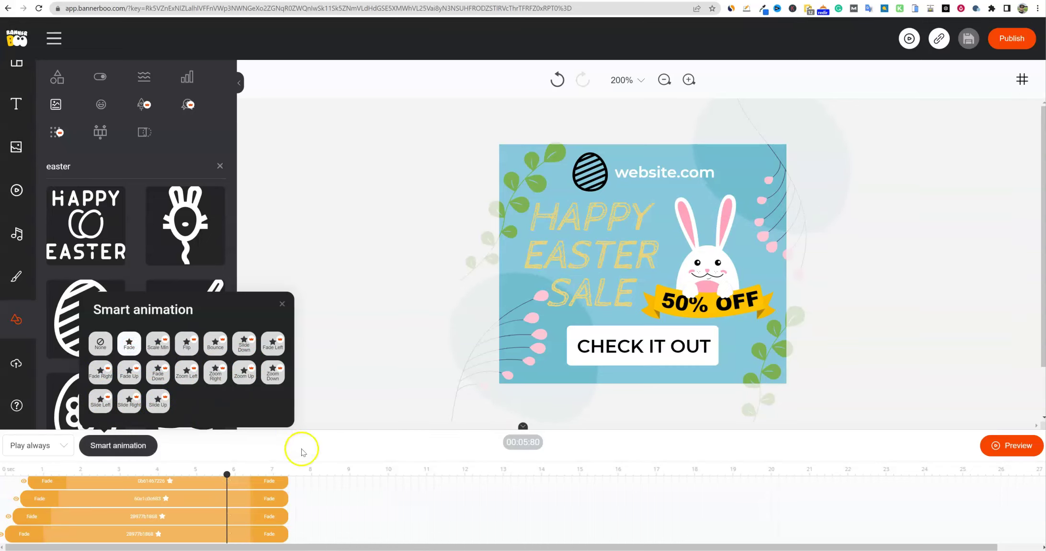
- Preview the banner's animation and check the file upload option without uploading anything
click(1010, 445)
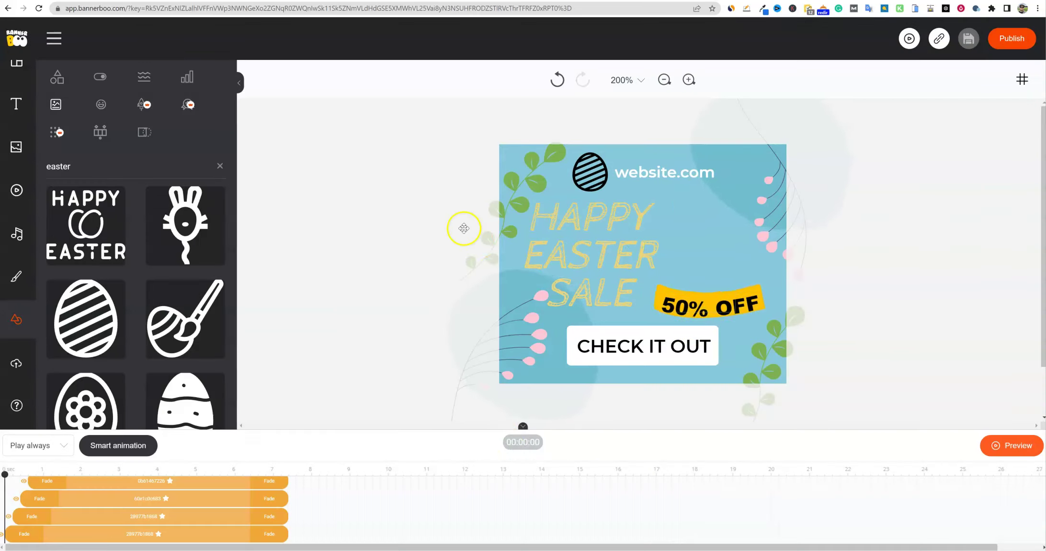
click(18, 365)
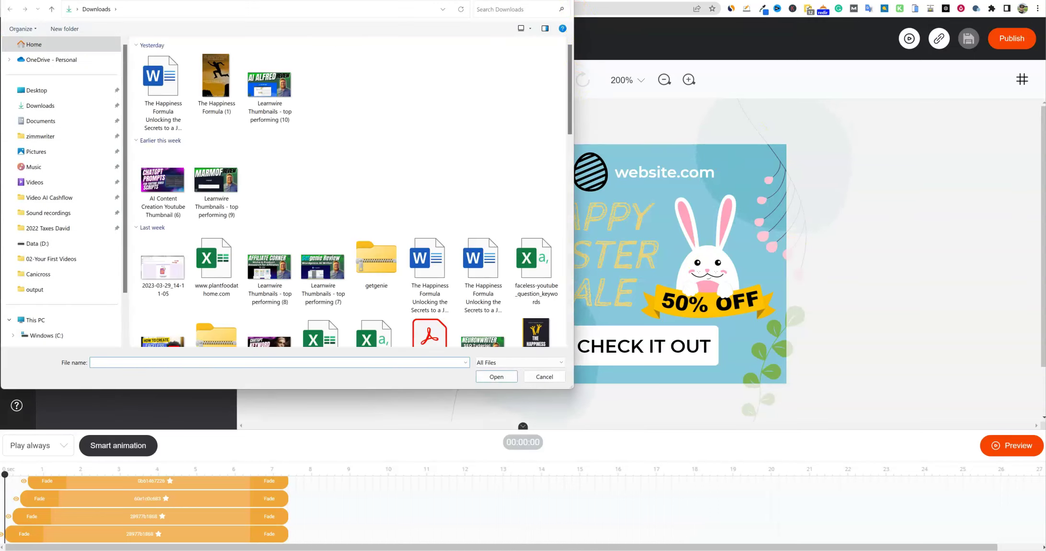
key(Escape)
- Add a slanted purple button shape to the banner and place it across the headline's upper edge, just below website.com
click(17, 321)
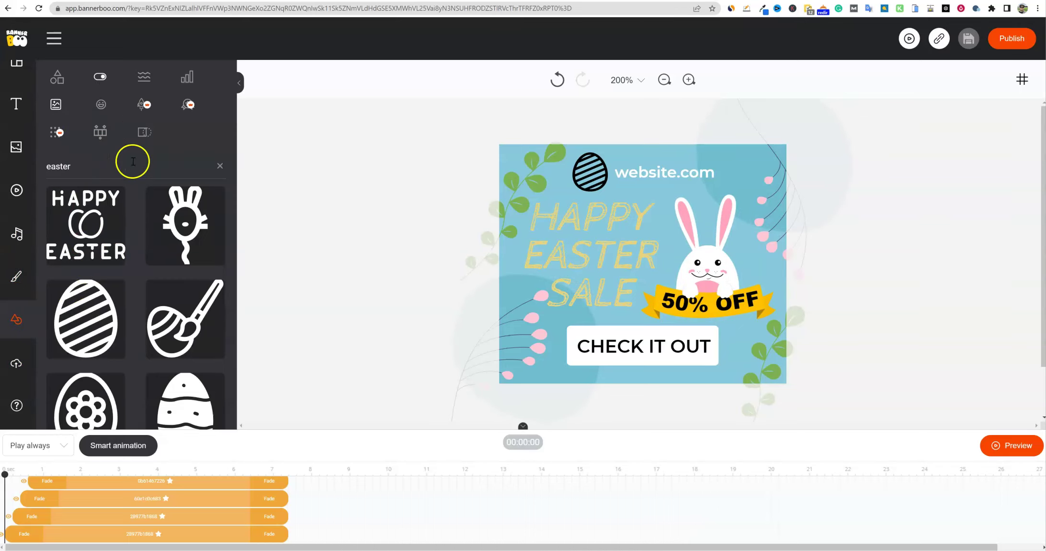
click(101, 80)
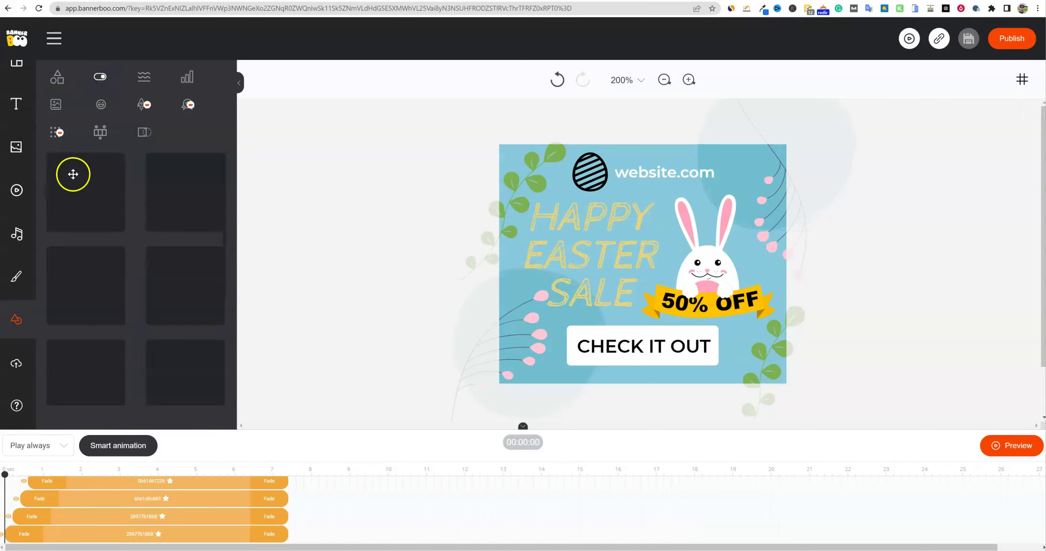
click(177, 287)
drag(582, 259, 722, 201)
click(885, 290)
- Browse the remaining button designs and place the smiling emoji with the halo on the lower-left part of the banner
scroll(163, 326, down, 5)
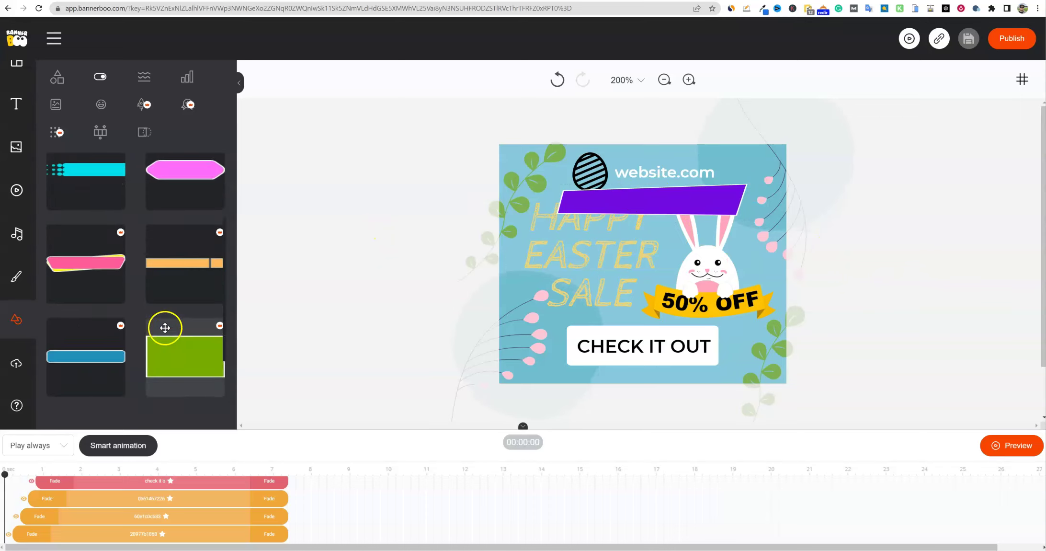
scroll(165, 328, down, 5)
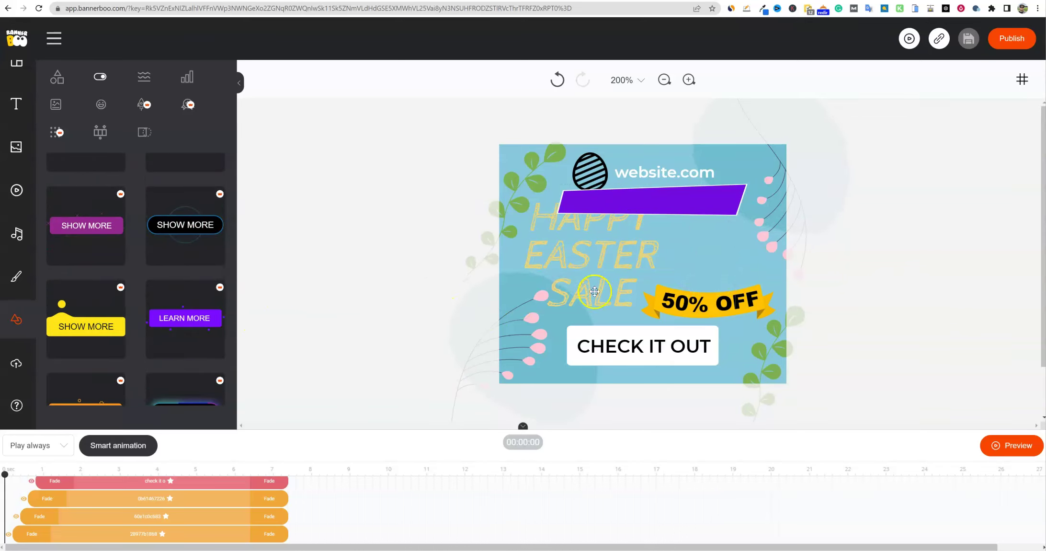
scroll(126, 304, up, 5)
click(100, 104)
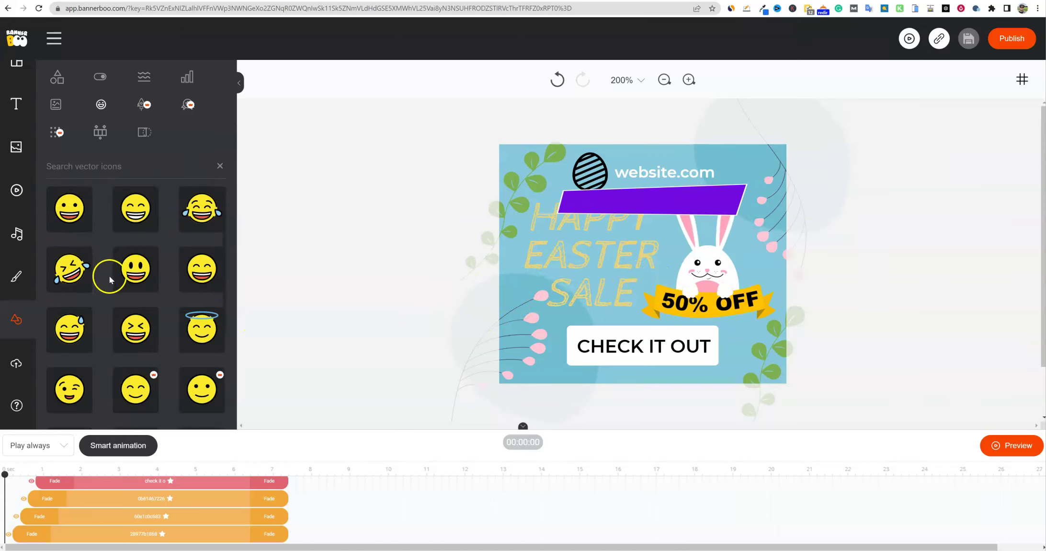
drag(197, 333, 483, 275)
- Look through the editor's text styles and its stock photo, audio and video libraries
click(16, 103)
scroll(138, 288, down, 5)
scroll(140, 362, up, 5)
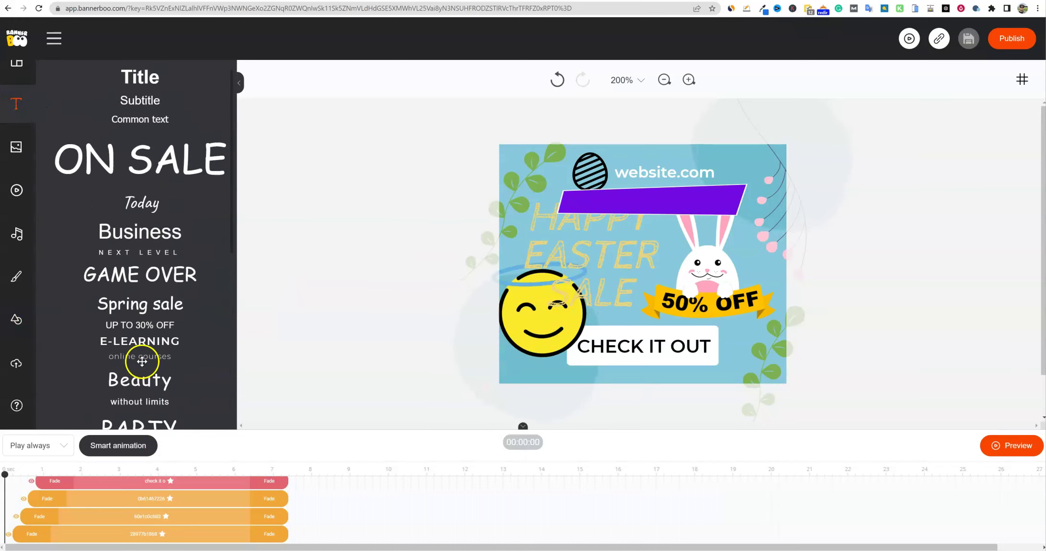
click(16, 148)
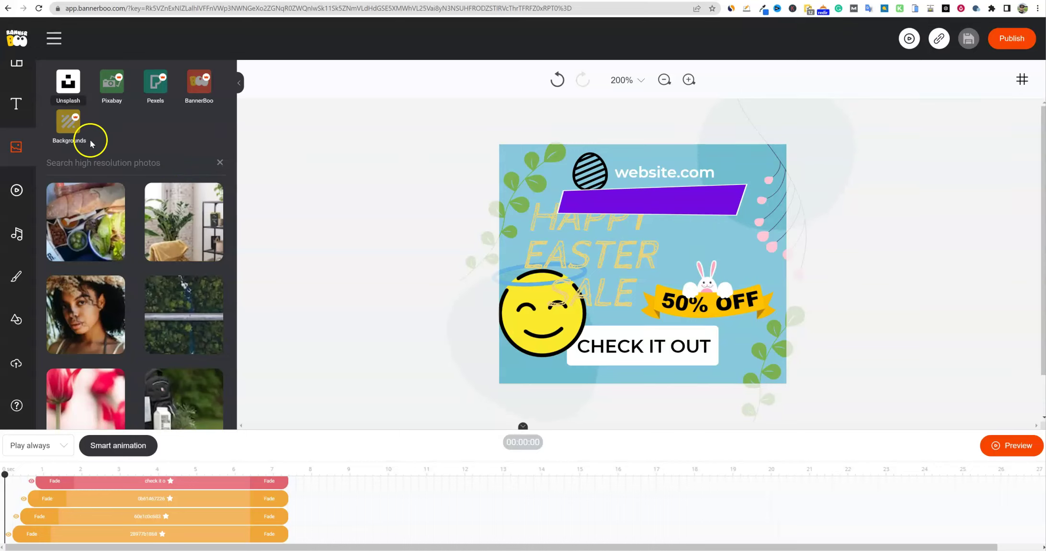
click(13, 113)
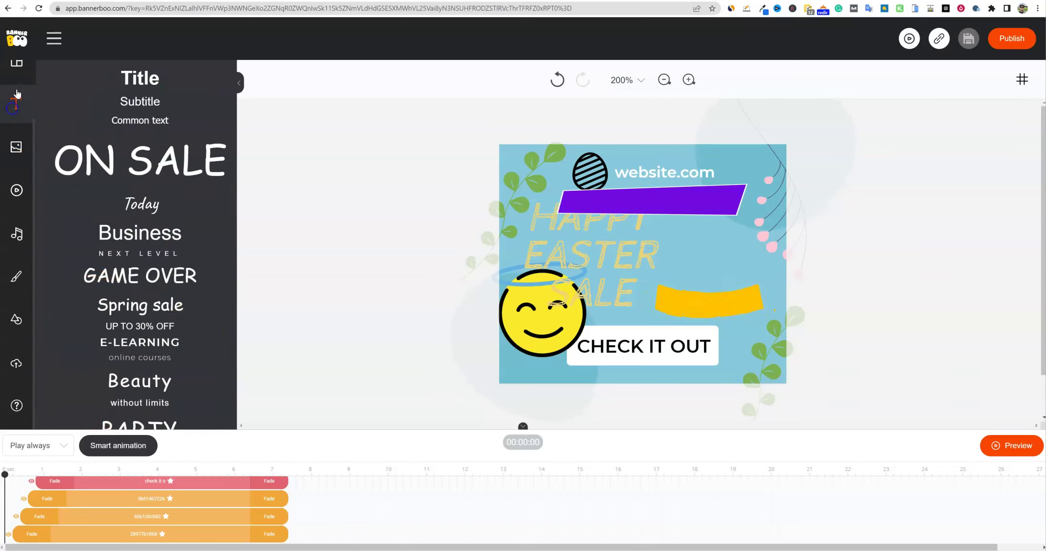
click(17, 234)
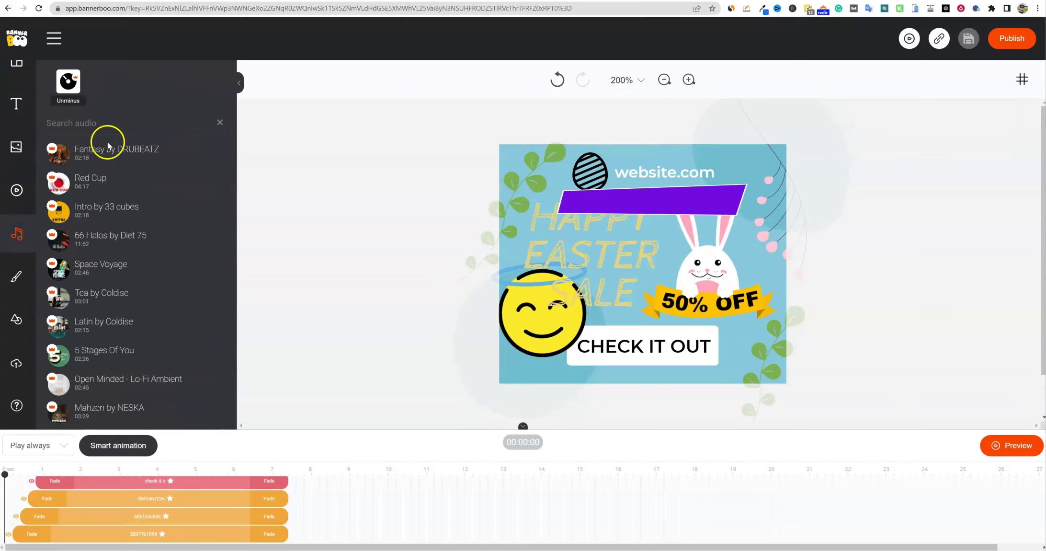
click(16, 190)
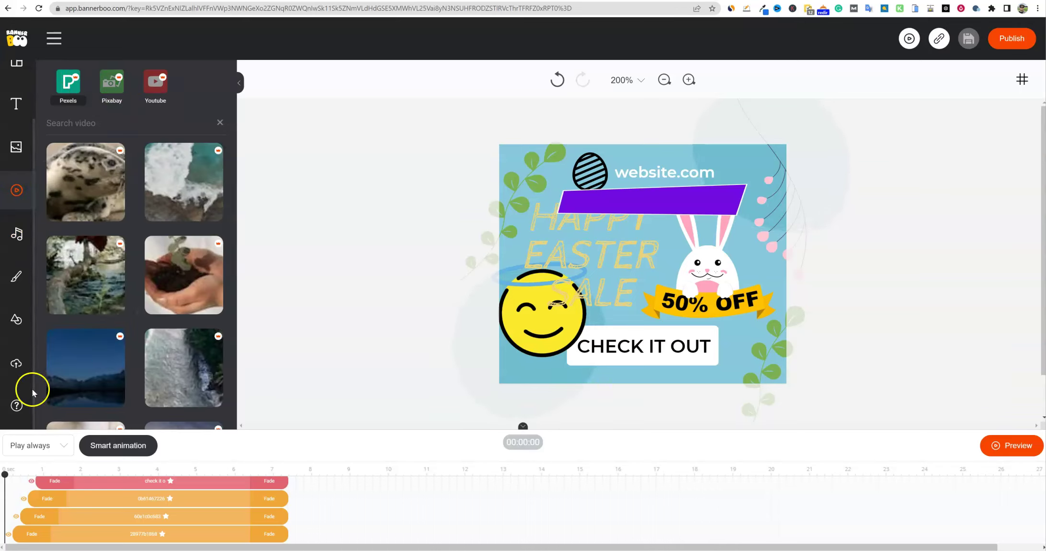
scroll(23, 401, up, 3)
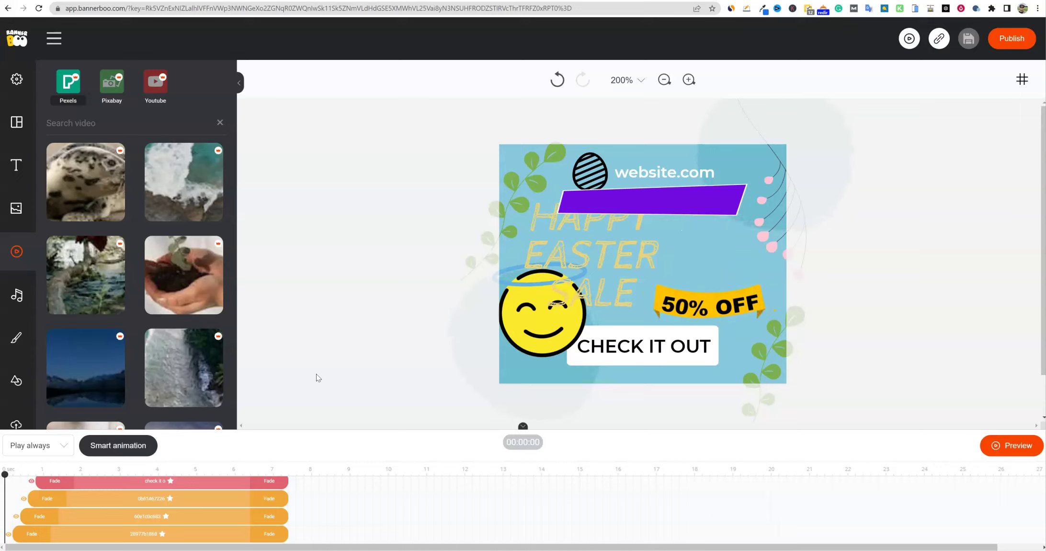
- Reduce the canvas zoom to 100%
click(663, 81)
click(664, 80)
click(664, 80)
click(664, 80)
click(664, 80)
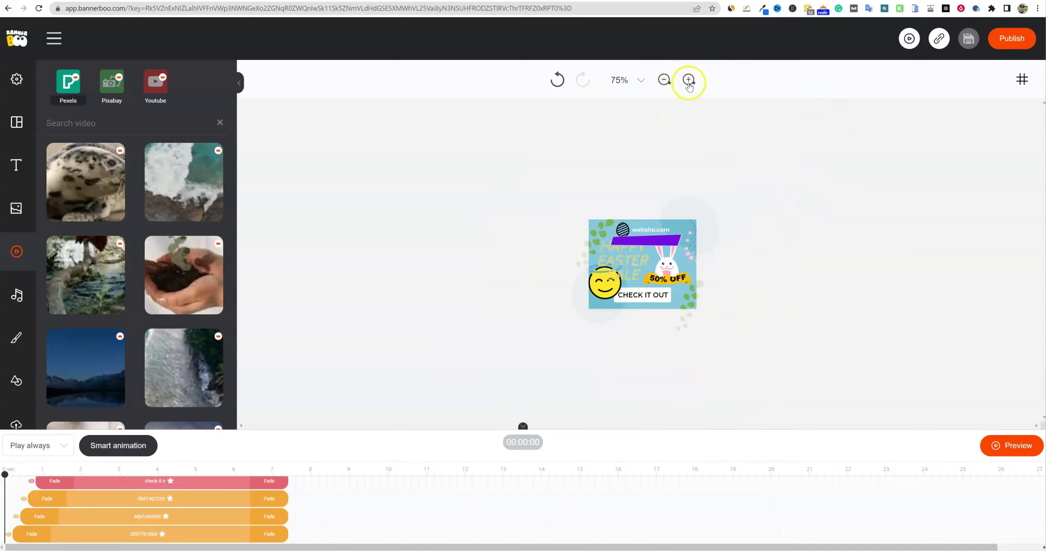
click(689, 80)
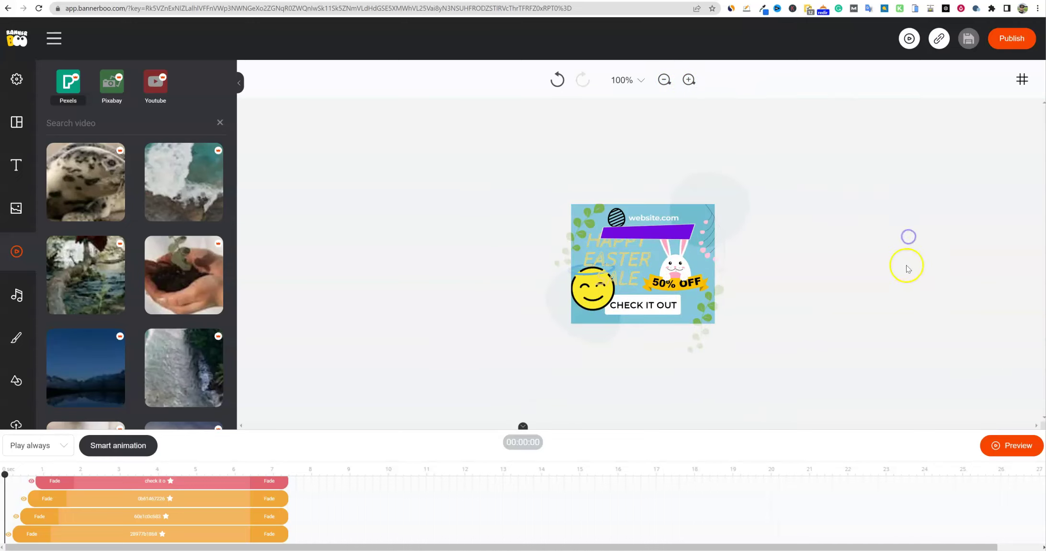
- Review the publishing options, create a share link for the banner and copy it
click(938, 41)
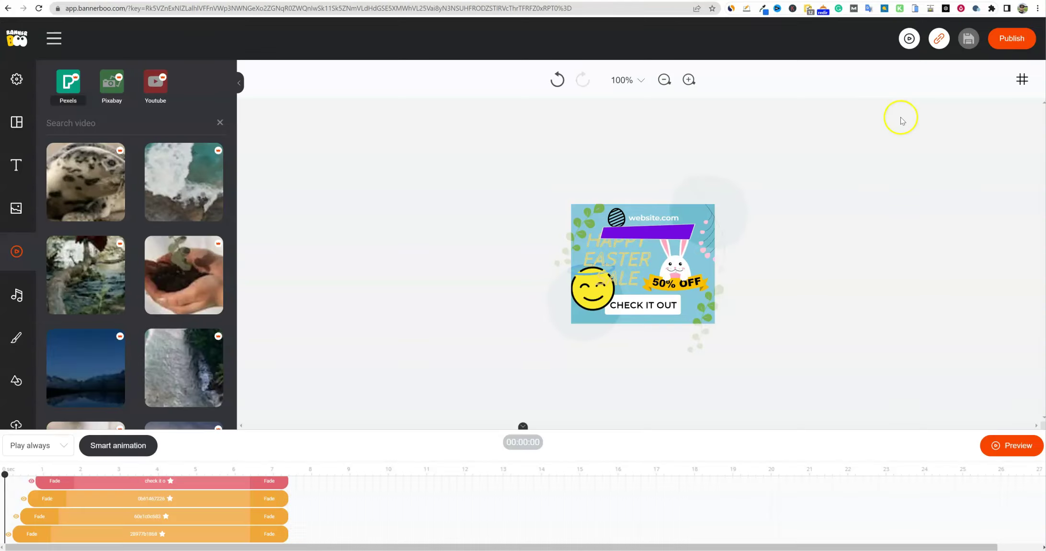
click(911, 39)
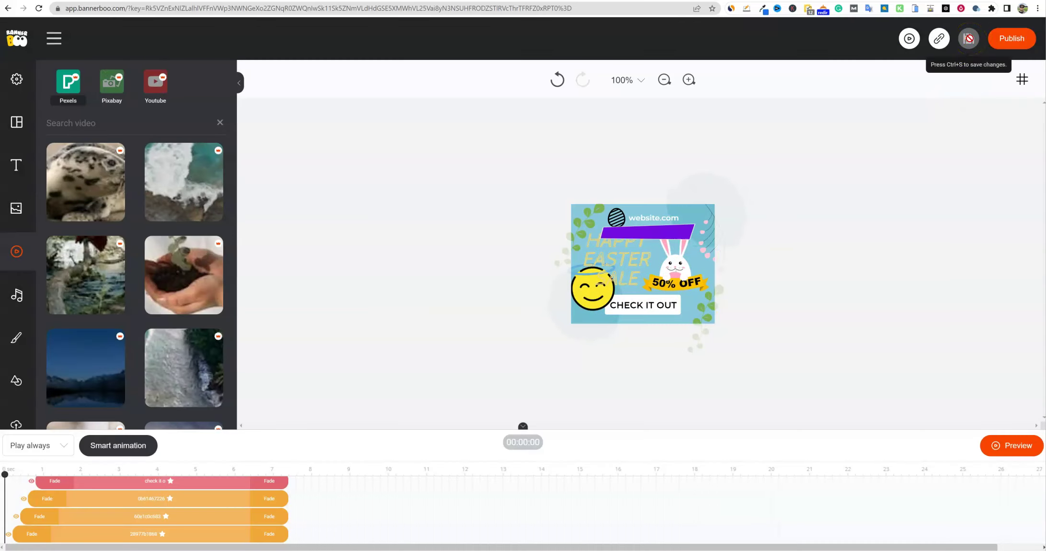
click(1014, 41)
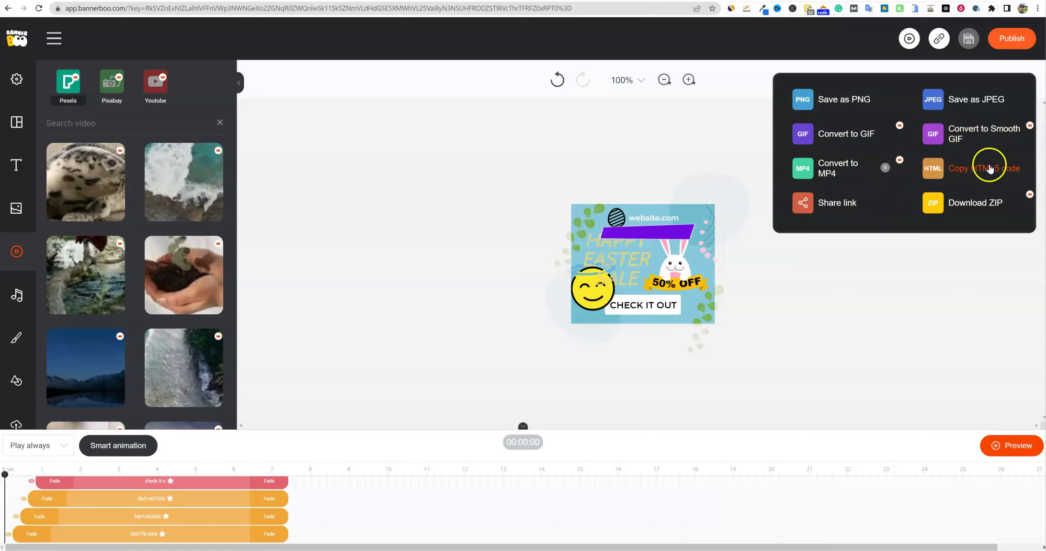
click(834, 205)
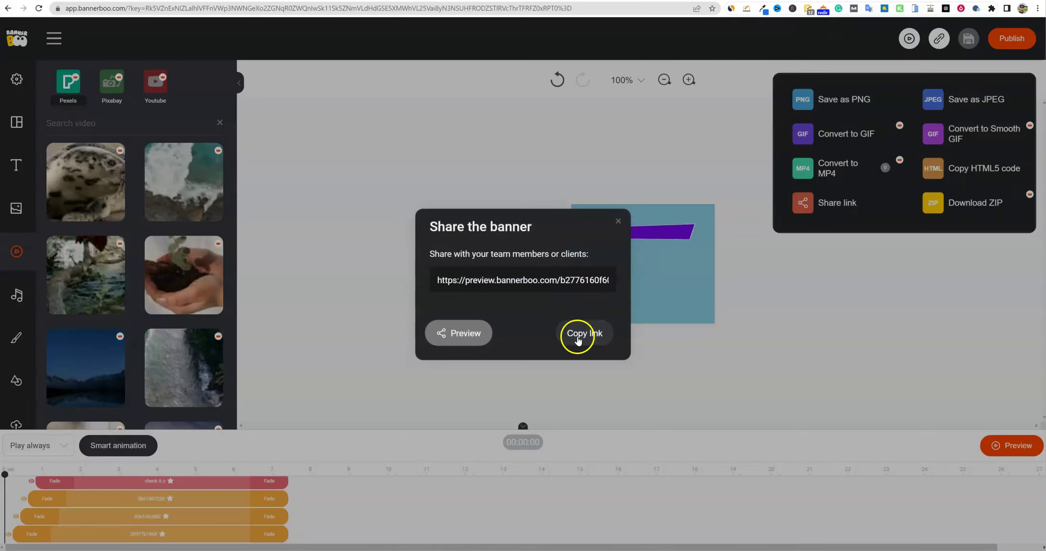
click(580, 335)
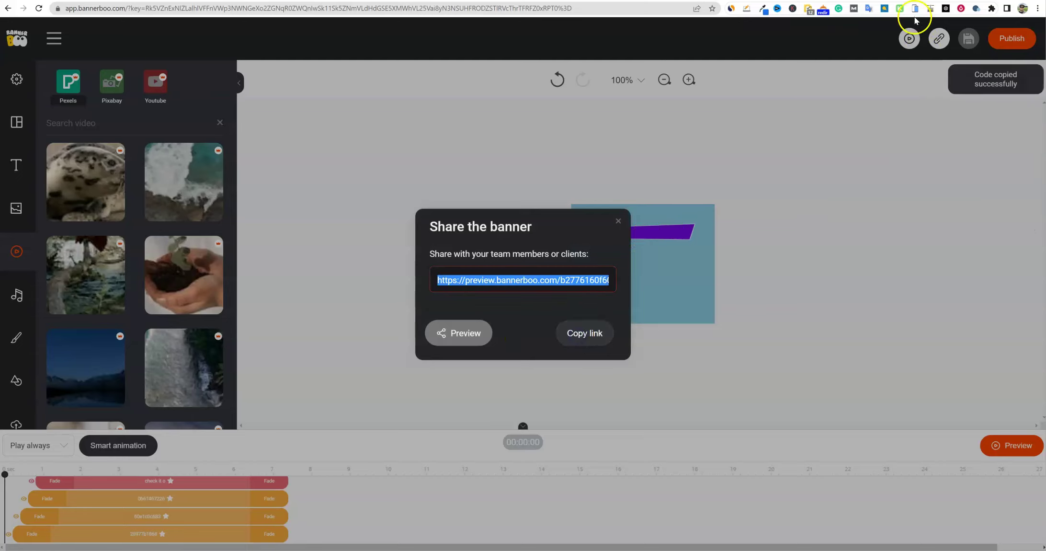
- Open the copied share link in a new browser tab and check the published banner preview
key(ctrl+t)
click(649, 8)
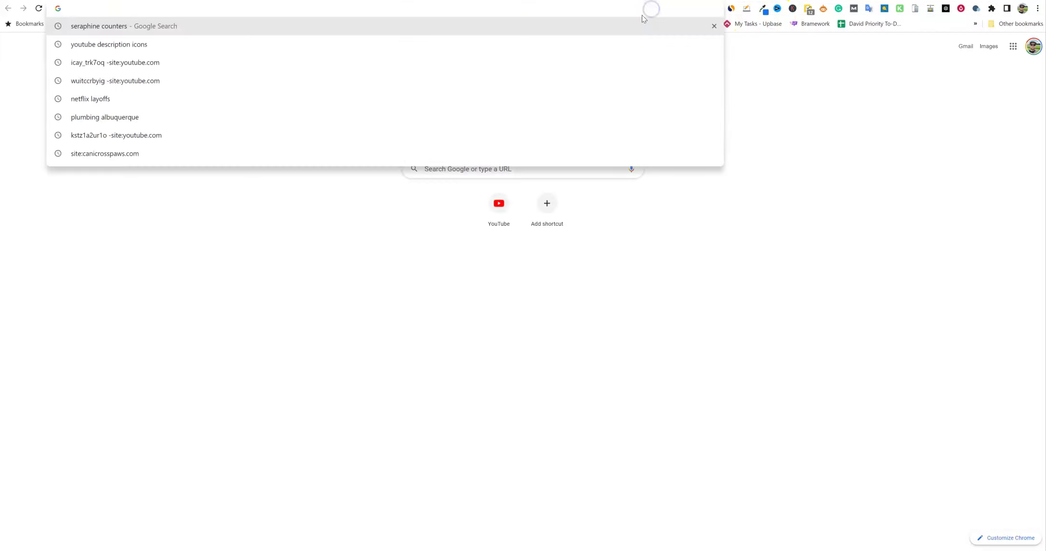
key(ctrl+v)
key(Return)
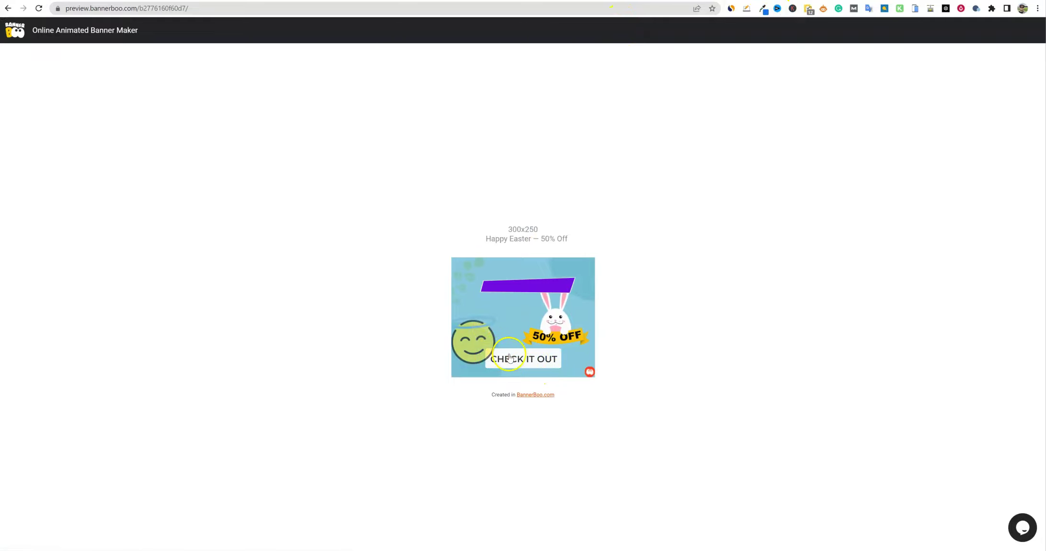
right_click(540, 301)
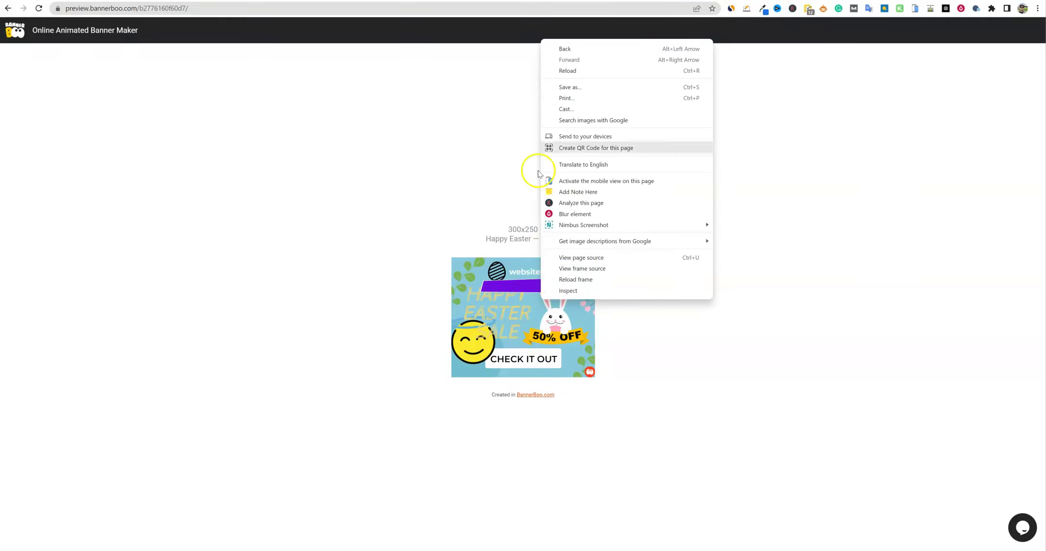
click(348, 280)
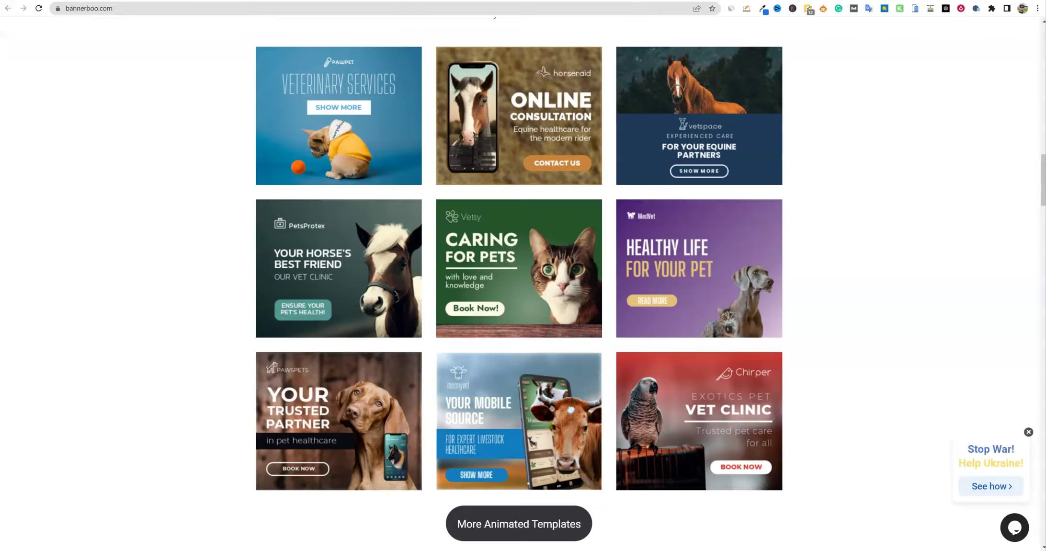
- Look over the animated advertising templates and feature highlights on the BannerBoo homepage
click(679, 1)
scroll(766, 329, down, 3)
scroll(761, 321, up, 4)
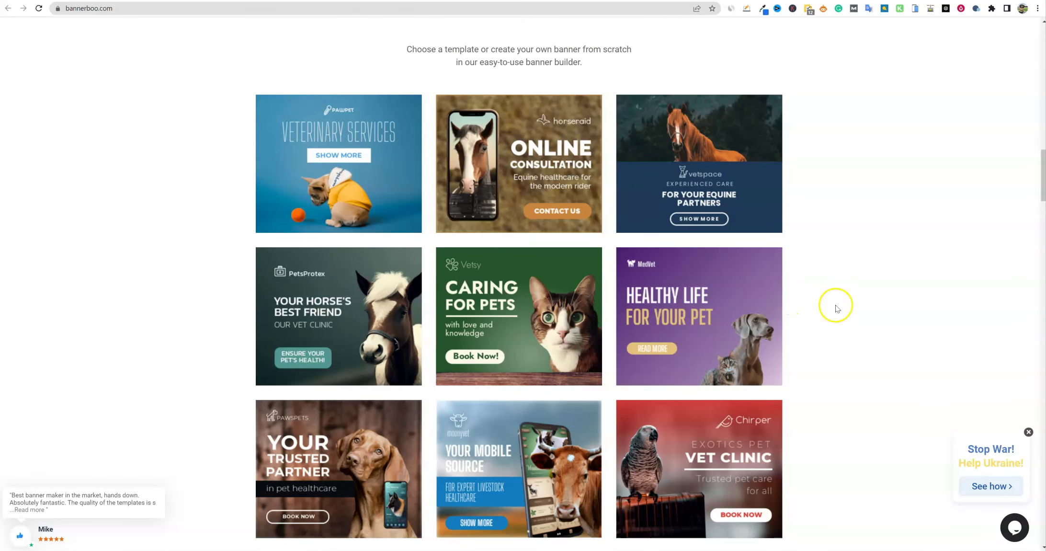
scroll(851, 316, up, 10)
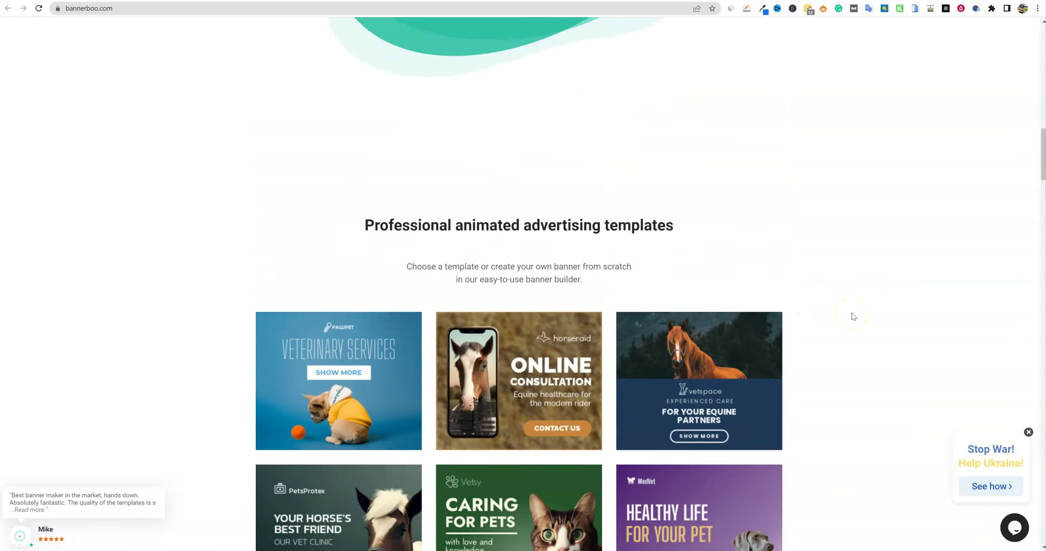
scroll(853, 316, up, 5)
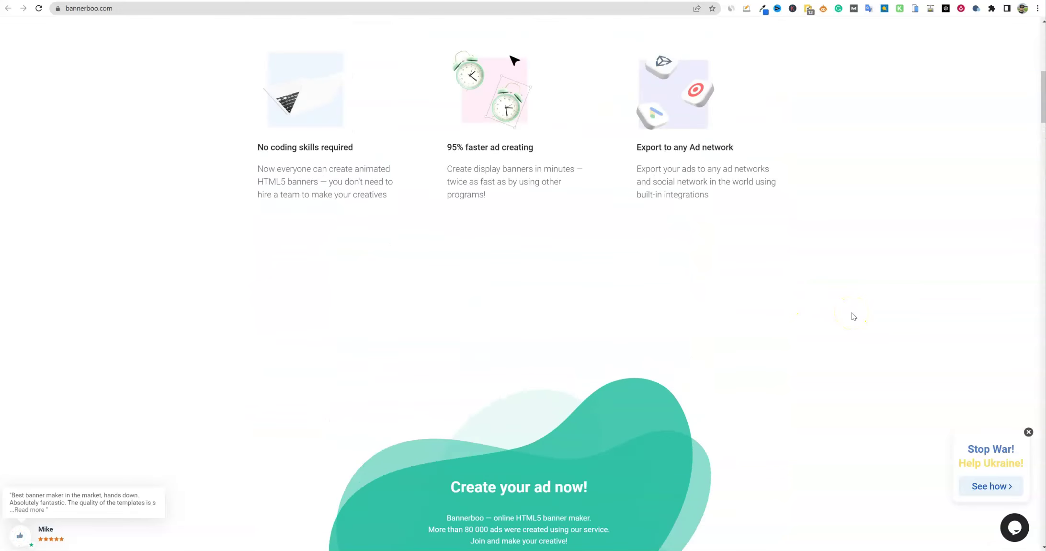
- Switch to the BannerBoo deal page on AppSumo and examine the lifetime deal's price, plan and reviews summary
key(ctrl+Tab)
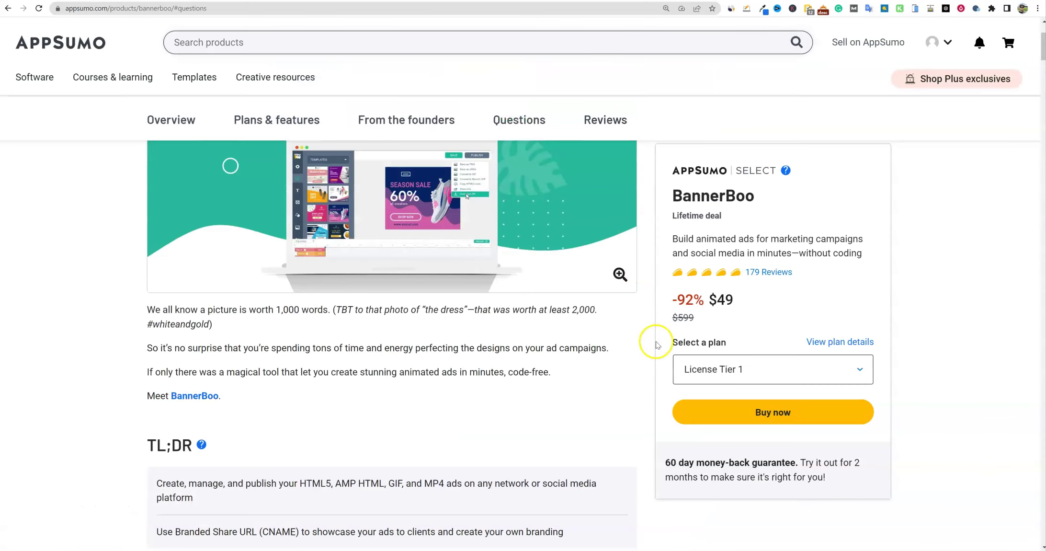
drag(808, 272, 747, 378)
click(788, 262)
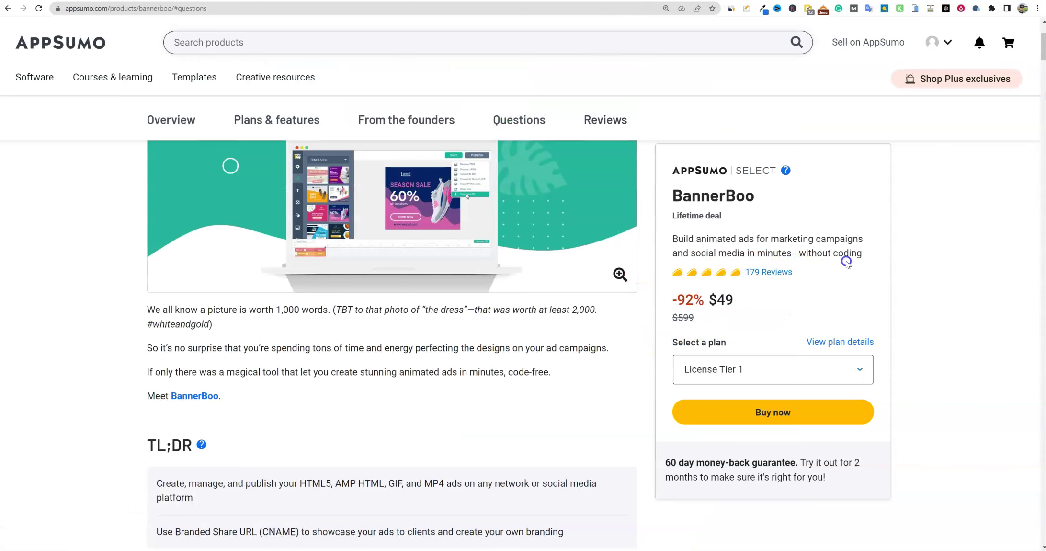
click(750, 278)
scroll(766, 316, up, 3)
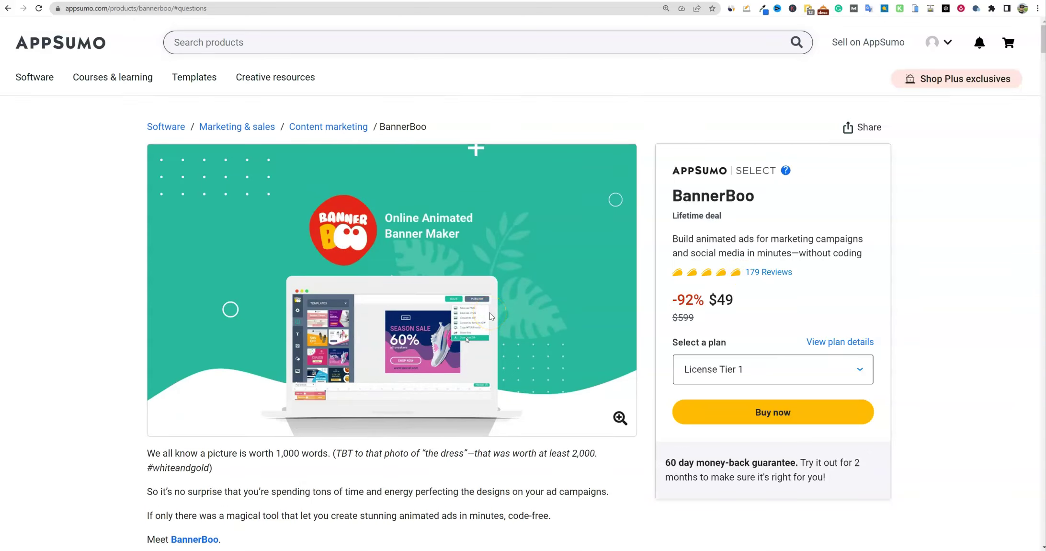